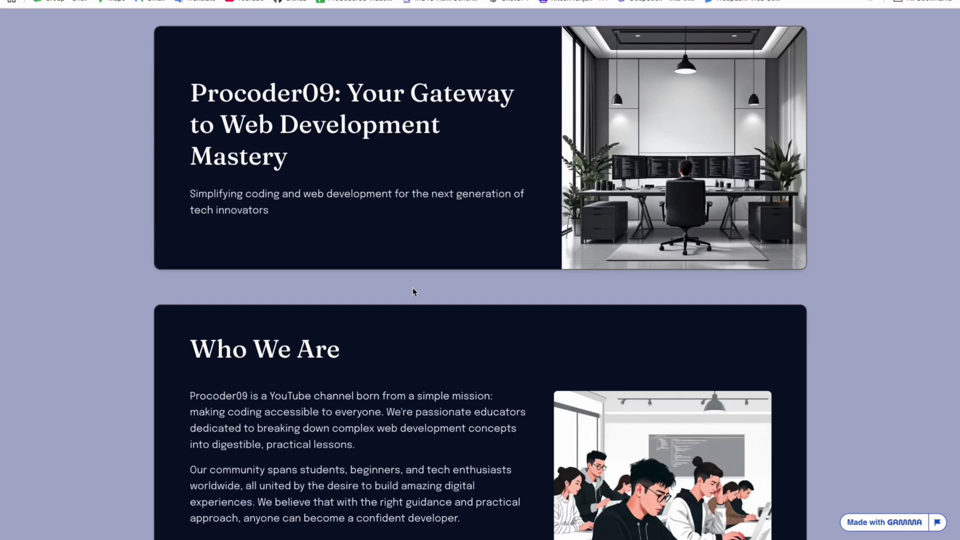
Look through the finished Procoder09 sample presentation from the title card to the future plans card.
{"action": "scroll", "coordinate": [412, 291], "scroll_direction": "down", "scroll_amount": 10}
{"action": "scroll", "coordinate": [412, 287], "scroll_direction": "down", "scroll_amount": 20}
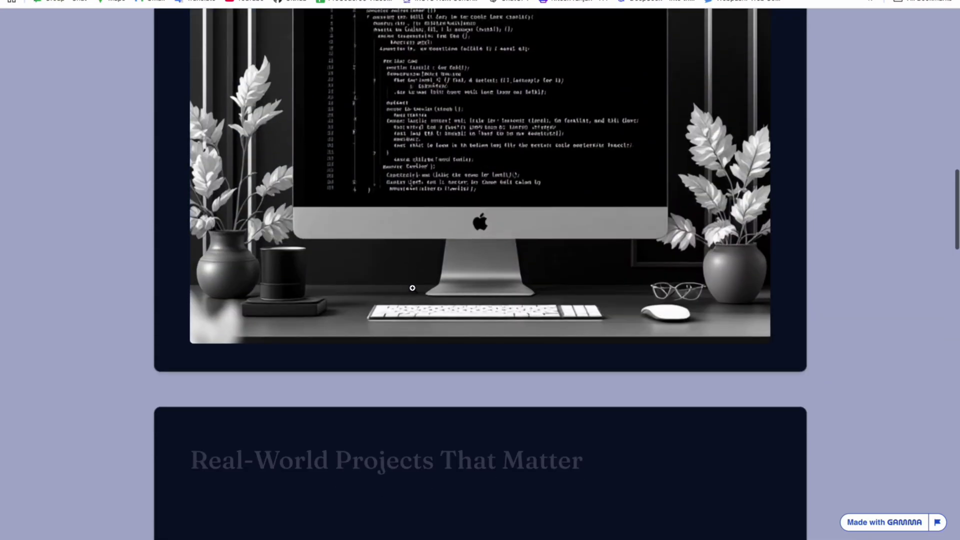
{"action": "scroll", "coordinate": [414, 292], "scroll_direction": "down", "scroll_amount": 20}
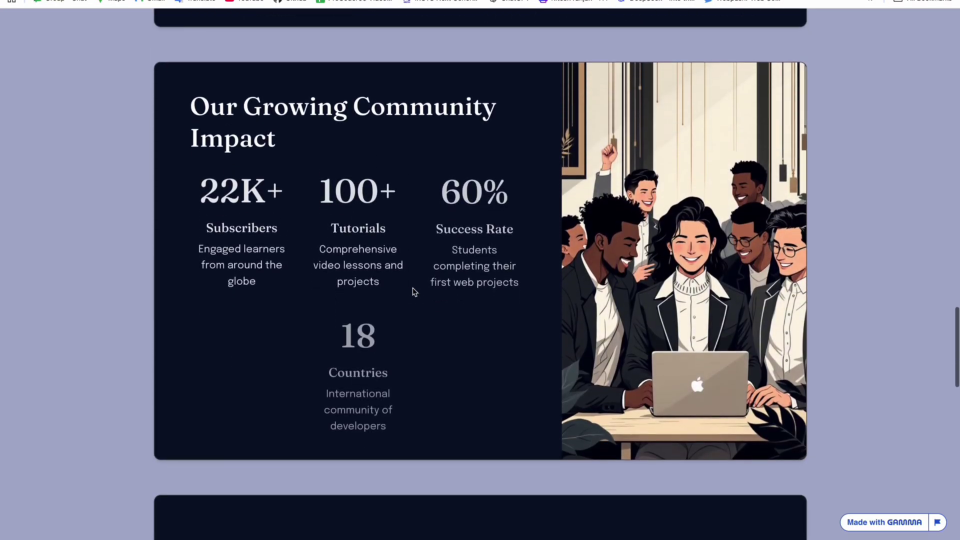
{"action": "scroll", "coordinate": [414, 293], "scroll_direction": "down", "scroll_amount": 5}
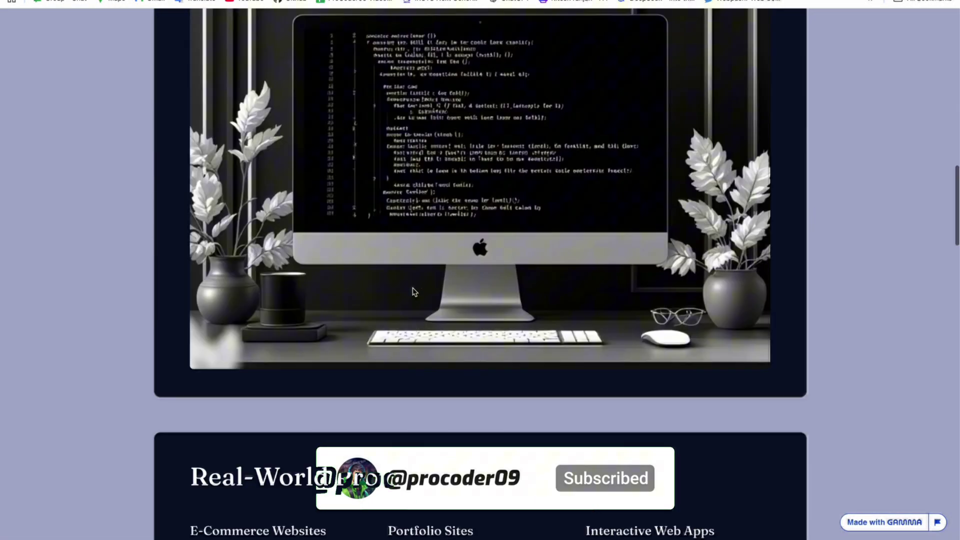
{"action": "scroll", "coordinate": [414, 290], "scroll_direction": "up", "scroll_amount": 15}
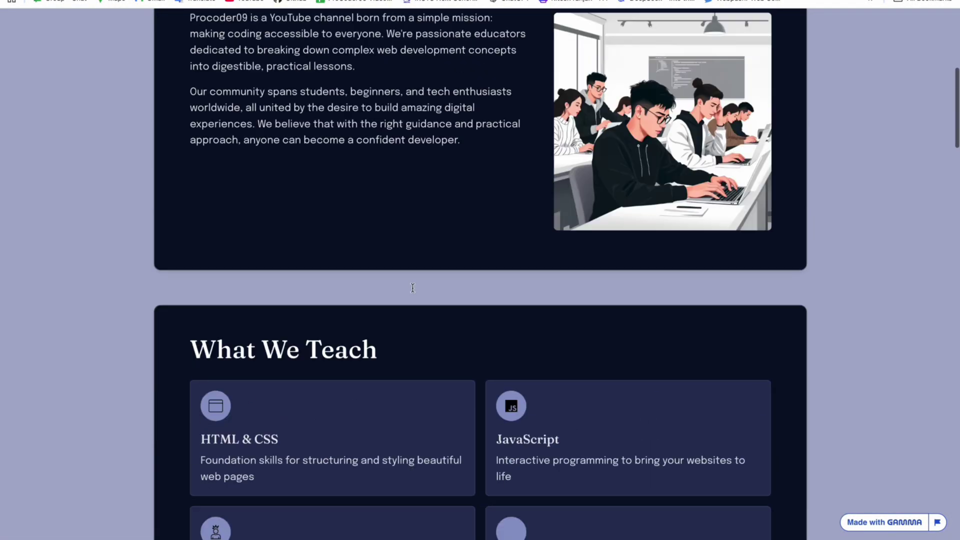
{"action": "scroll", "coordinate": [414, 291], "scroll_direction": "down", "scroll_amount": 5}
{"action": "scroll", "coordinate": [413, 290], "scroll_direction": "down", "scroll_amount": 20}
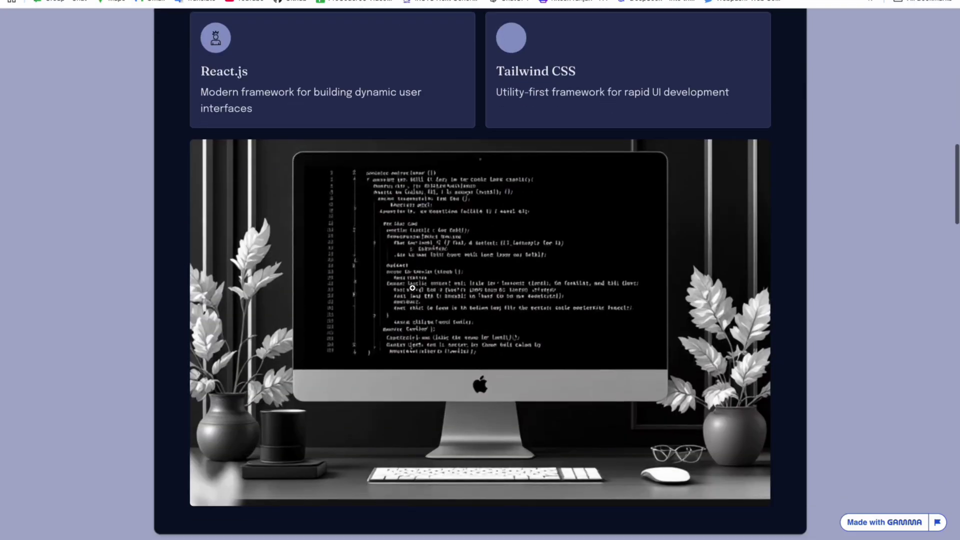
{"action": "scroll", "coordinate": [413, 289], "scroll_direction": "down", "scroll_amount": 20}
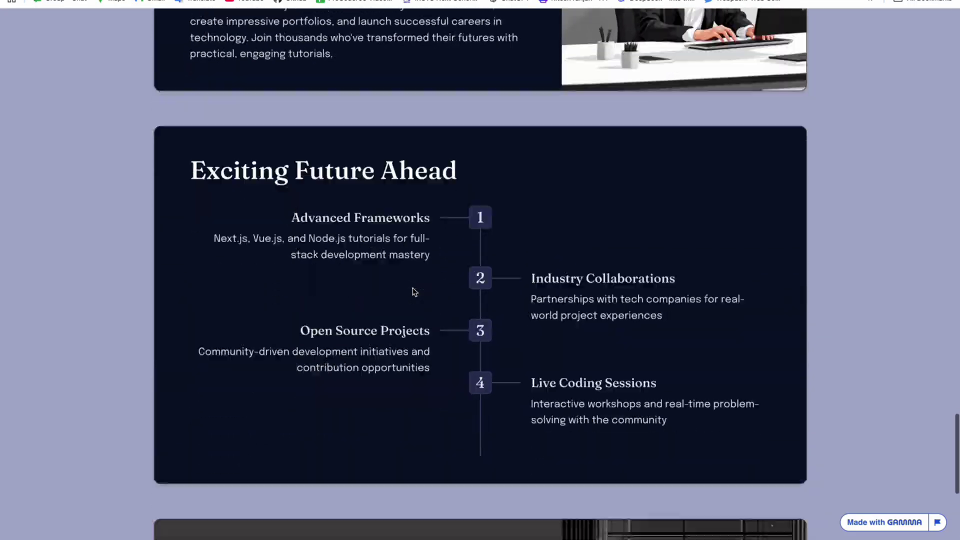
{"action": "scroll", "coordinate": [413, 288], "scroll_direction": "up", "scroll_amount": 10}
{"action": "scroll", "coordinate": [413, 288], "scroll_direction": "up", "scroll_amount": 20}
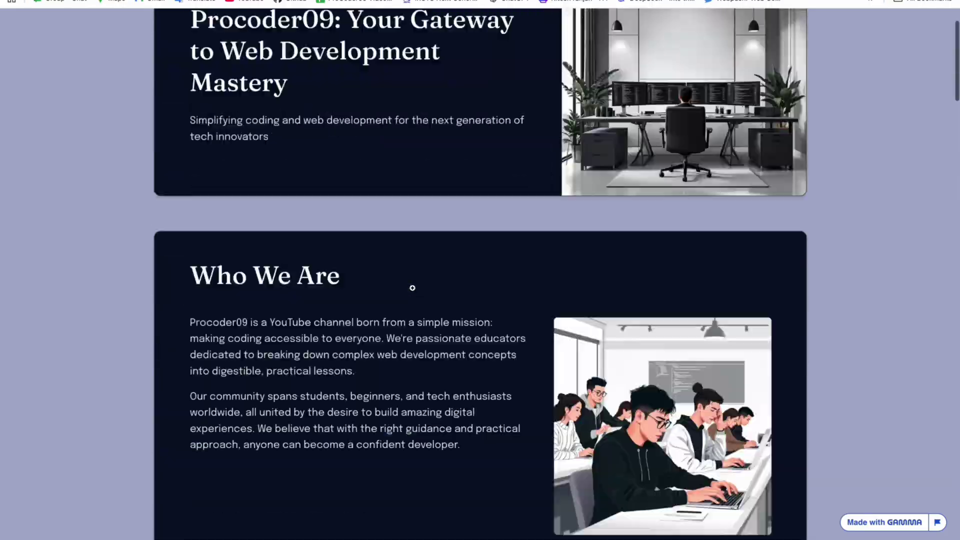
{"action": "scroll", "coordinate": [448, 250], "scroll_direction": "down", "scroll_amount": 20}
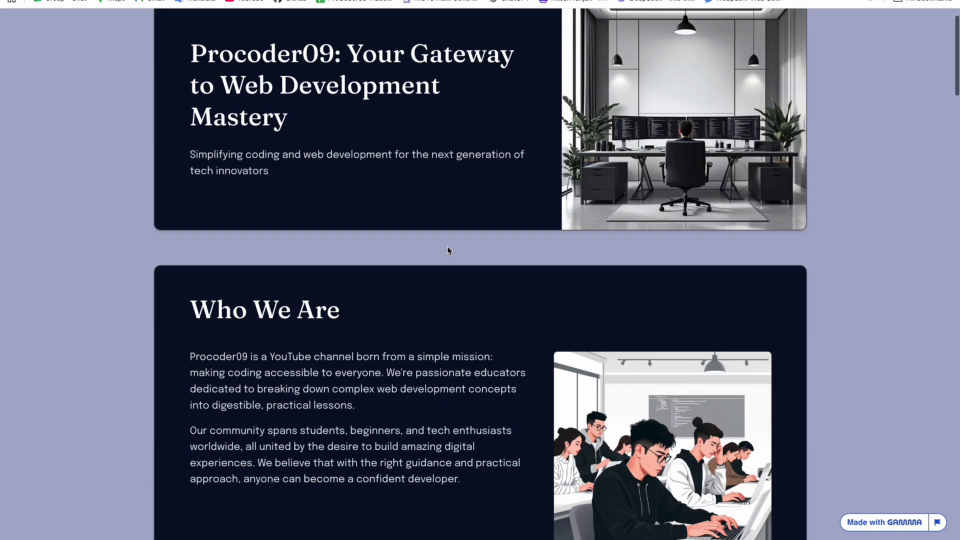
{"action": "scroll", "coordinate": [449, 250], "scroll_direction": "down", "scroll_amount": 2}
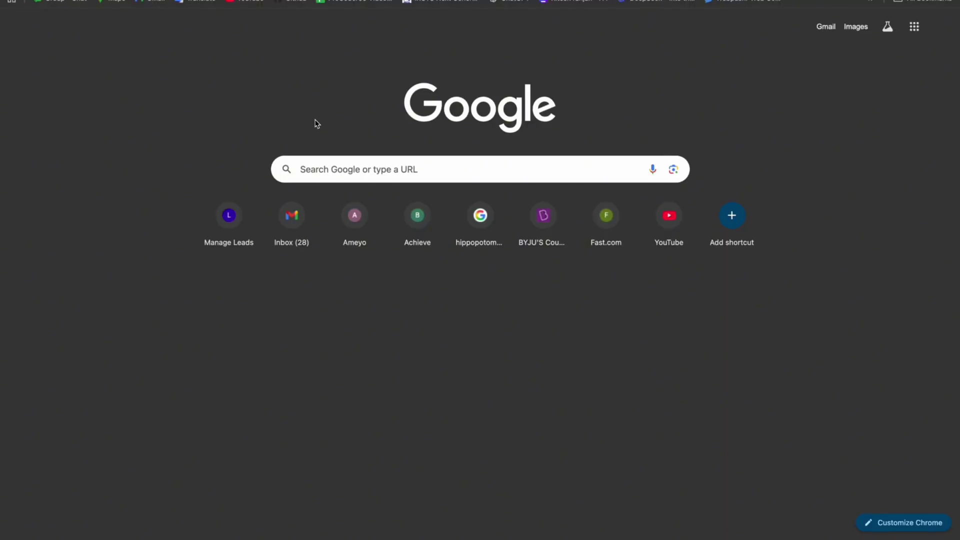
Search Google for "gamma app" and open the official Gamma website.
{"action": "left_click", "coordinate": [359, 167]}
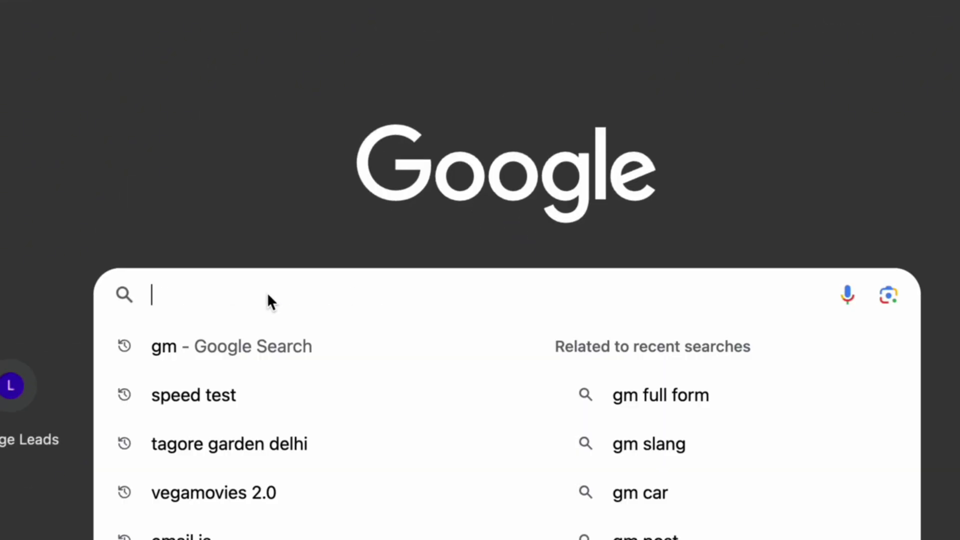
{"action": "type", "text": "gamma ap"}
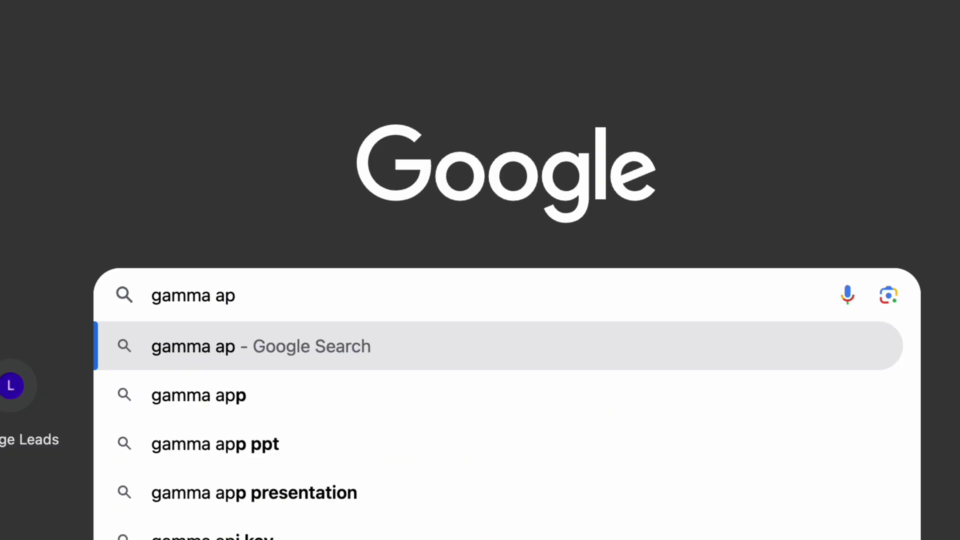
{"action": "type", "text": "p"}
{"action": "key", "text": "Return"}
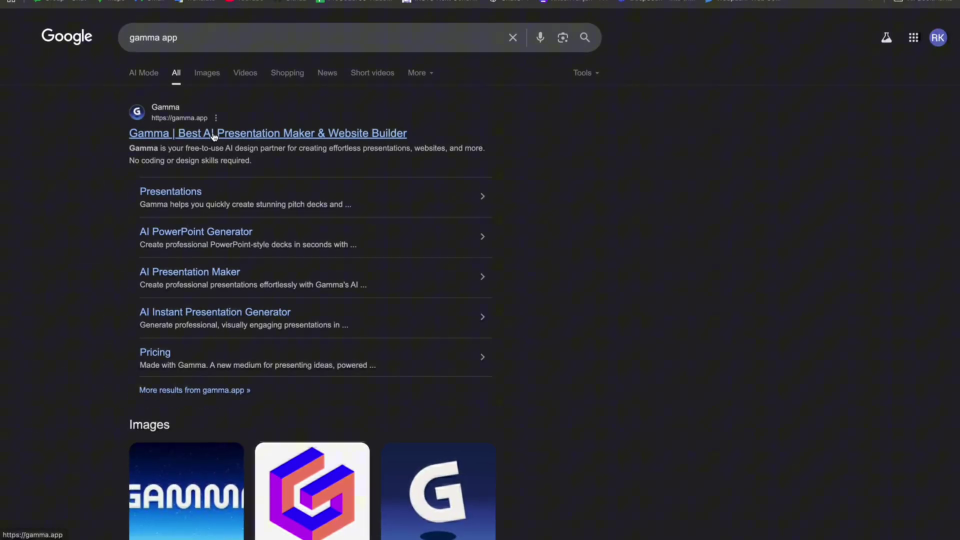
{"action": "left_click", "coordinate": [214, 134]}
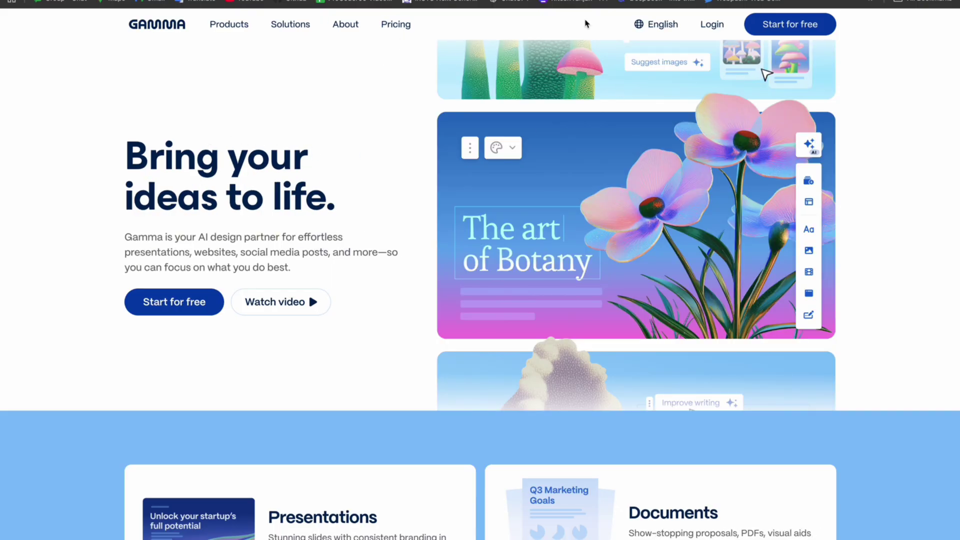
Sign up for free with a Google account and set the profile to personal use, Engineering or Data, Just me.
{"action": "left_click", "coordinate": [778, 26]}
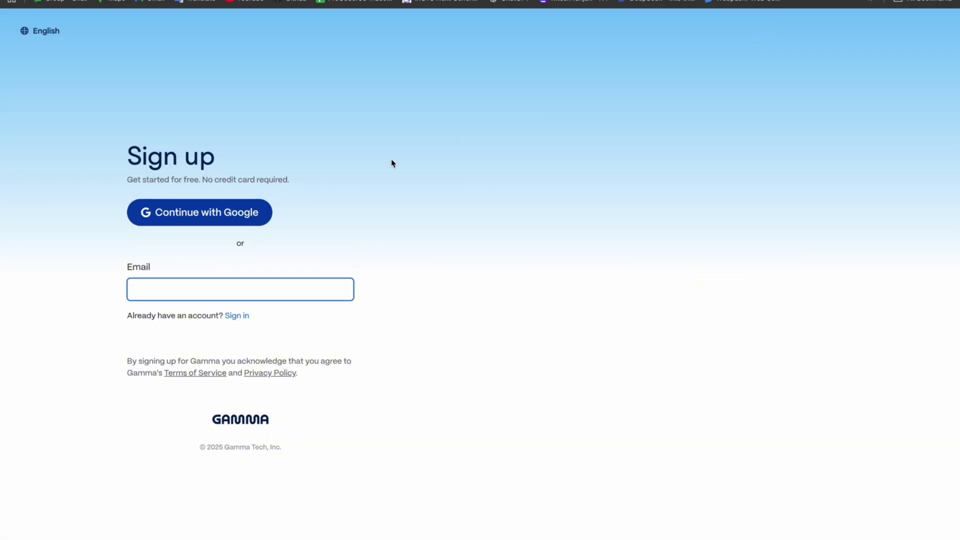
{"action": "left_click", "coordinate": [262, 205]}
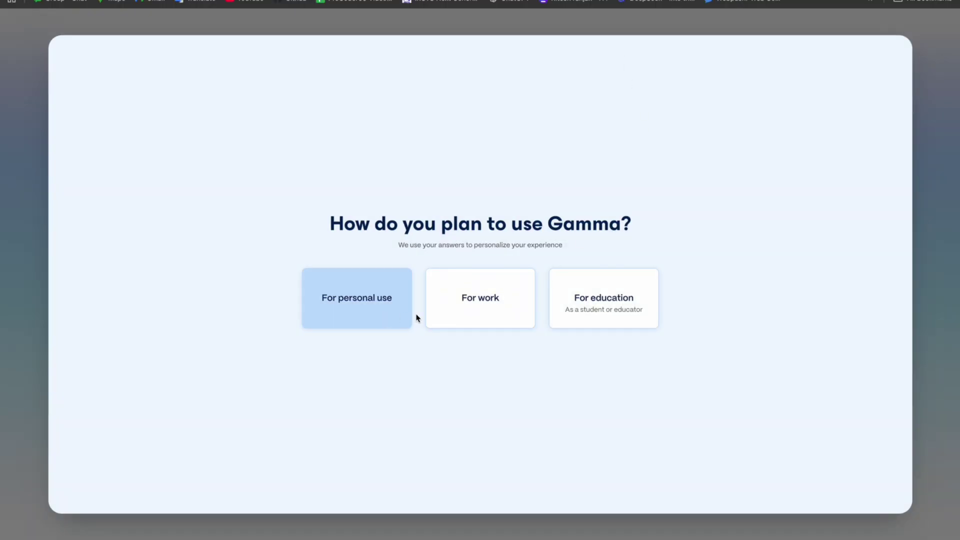
{"action": "left_click", "coordinate": [362, 310]}
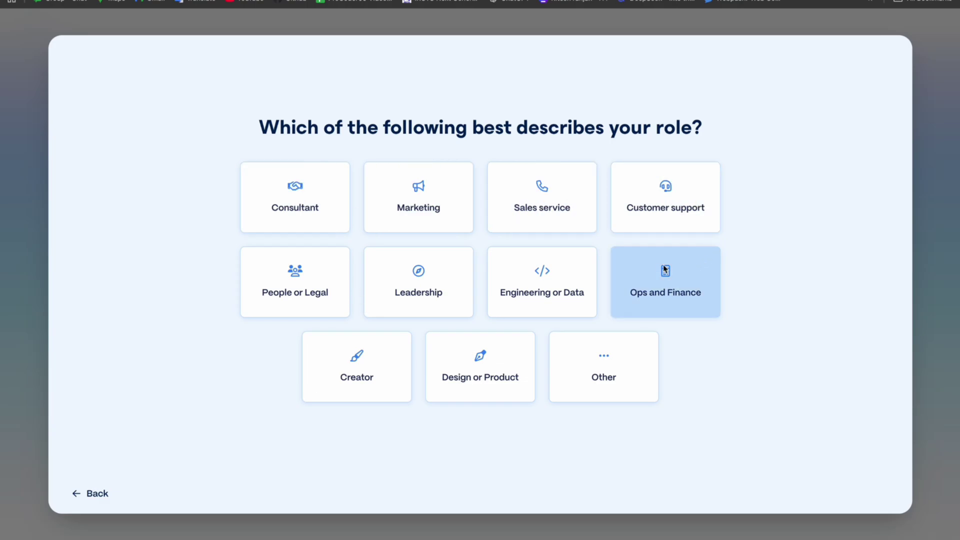
{"action": "left_click", "coordinate": [562, 276]}
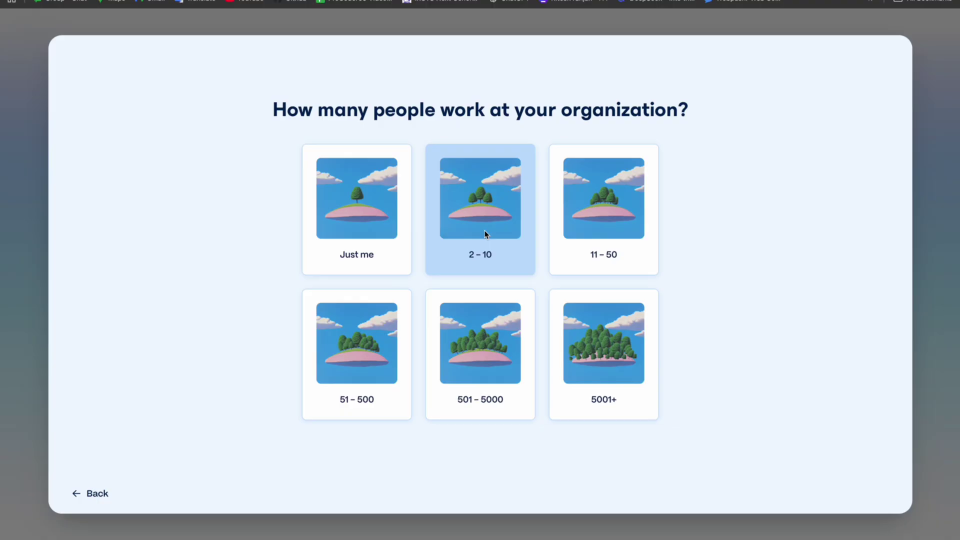
{"action": "left_click", "coordinate": [359, 236]}
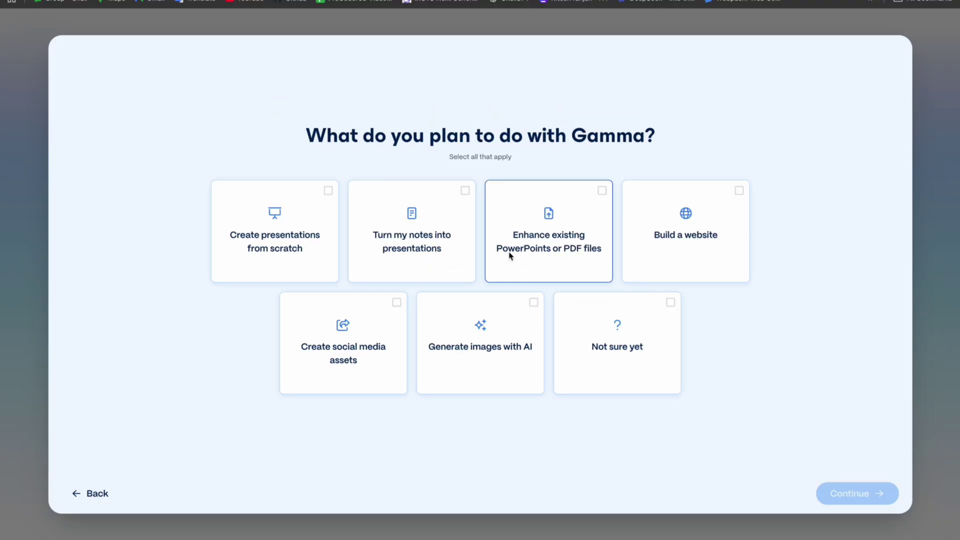
Submit the planned uses: presentations from scratch, notes into presentations, enhancing existing PowerPoints or PDF files, and building a website.
{"action": "left_click", "coordinate": [311, 259]}
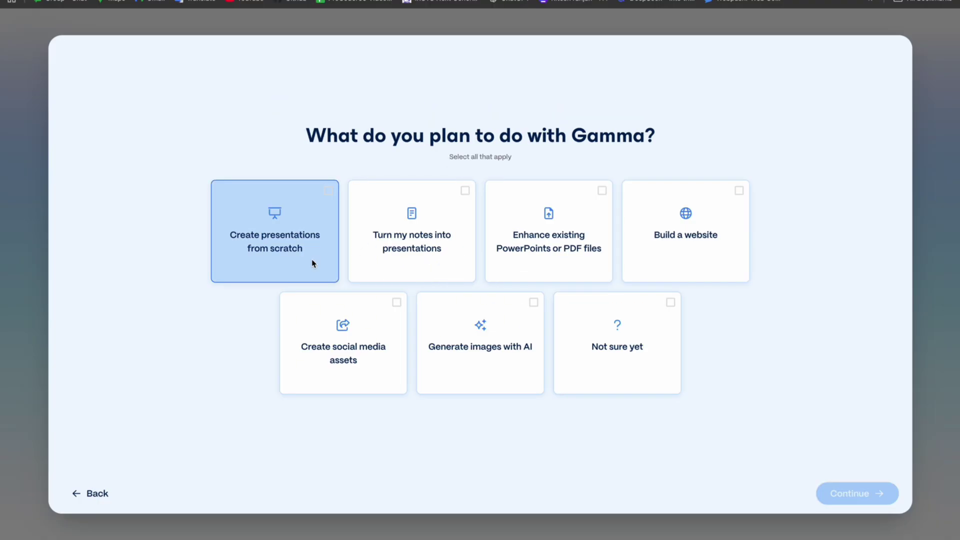
{"action": "left_click", "coordinate": [555, 250]}
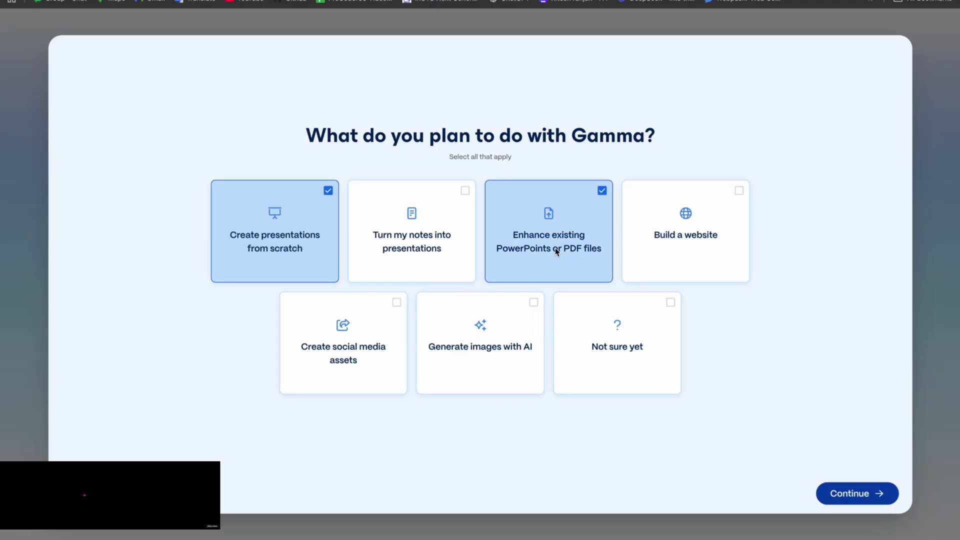
{"action": "left_click", "coordinate": [452, 276]}
{"action": "left_click", "coordinate": [683, 263]}
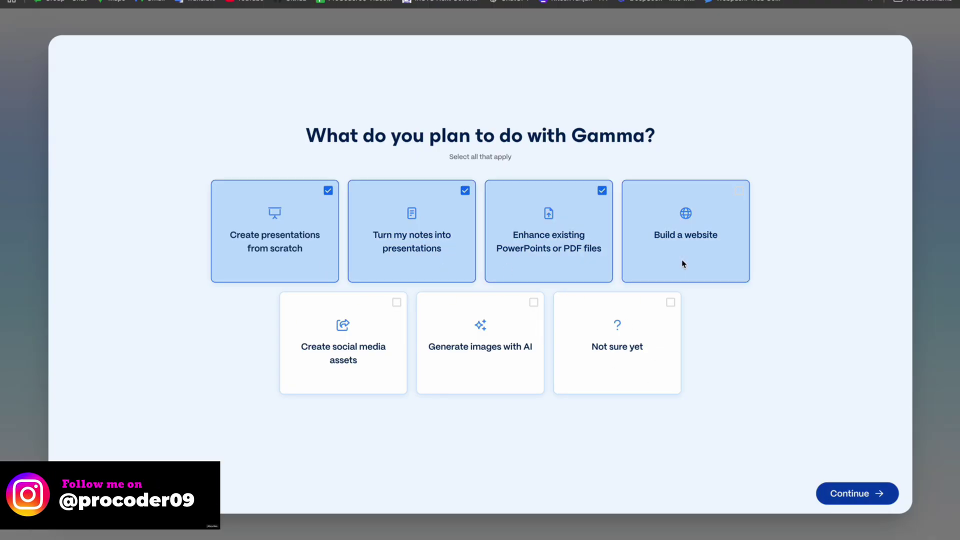
{"action": "left_click", "coordinate": [825, 487]}
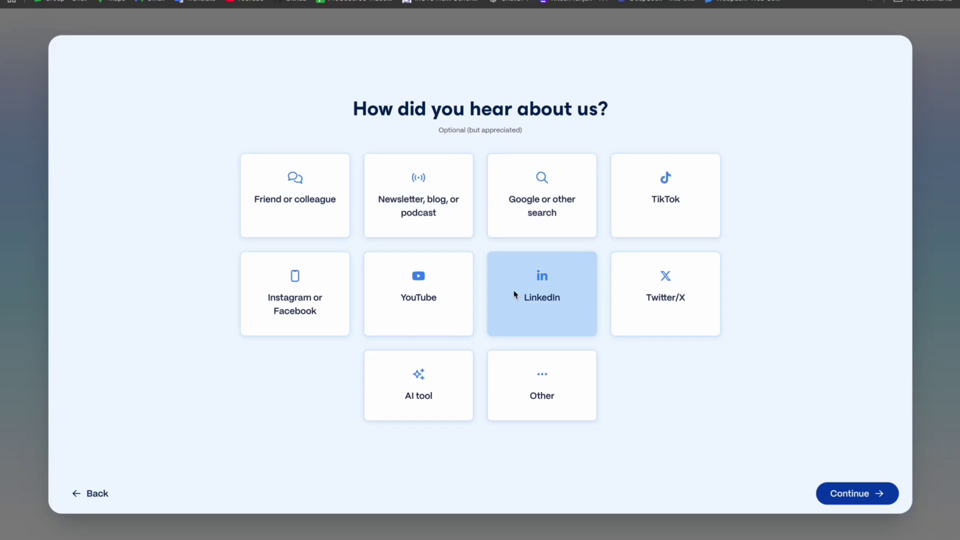
Give YouTube as the referral source and decline the occasional emails.
{"action": "left_click", "coordinate": [472, 295]}
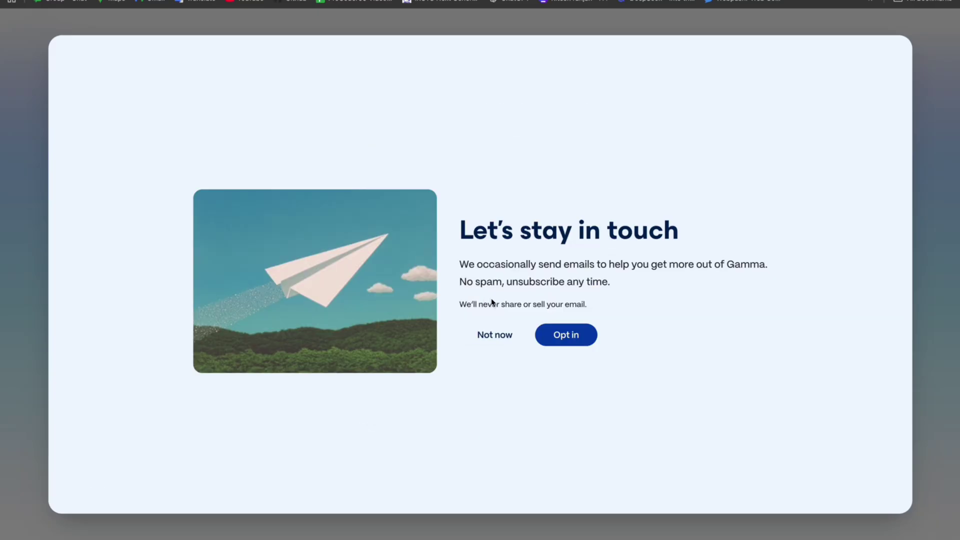
{"action": "left_click", "coordinate": [506, 340]}
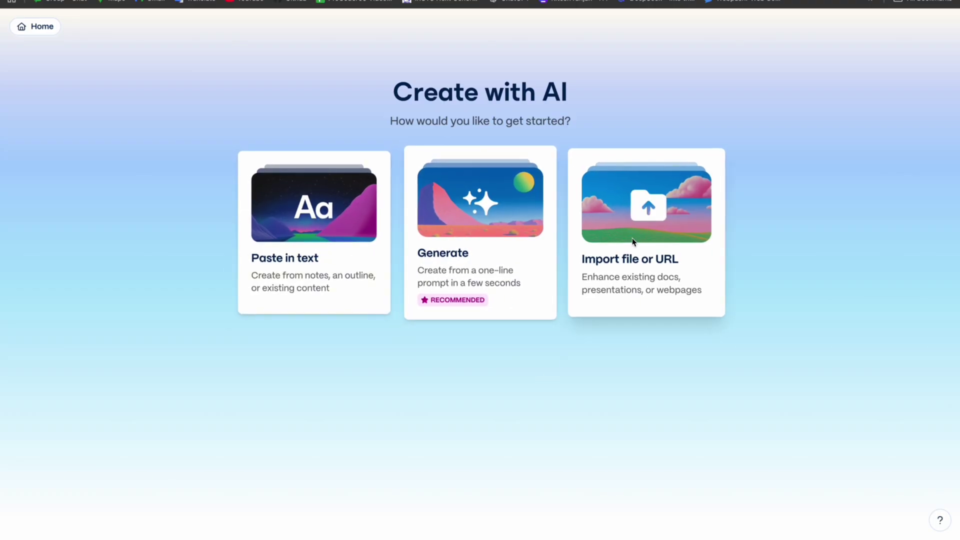
Choose to generate from a one-line prompt and place the cursor in the presentation's description field.
{"action": "left_click", "coordinate": [518, 247]}
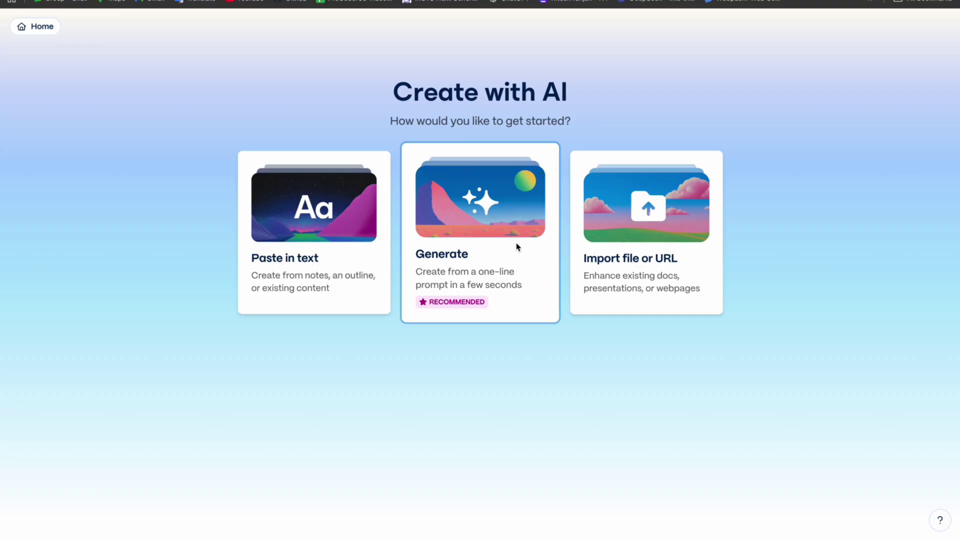
{"action": "left_click", "coordinate": [517, 246]}
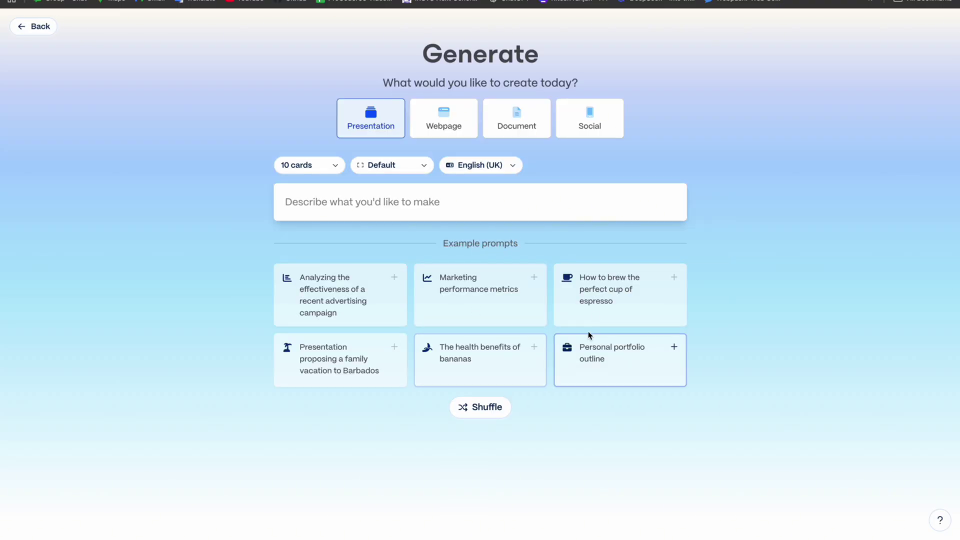
{"action": "left_click", "coordinate": [306, 206]}
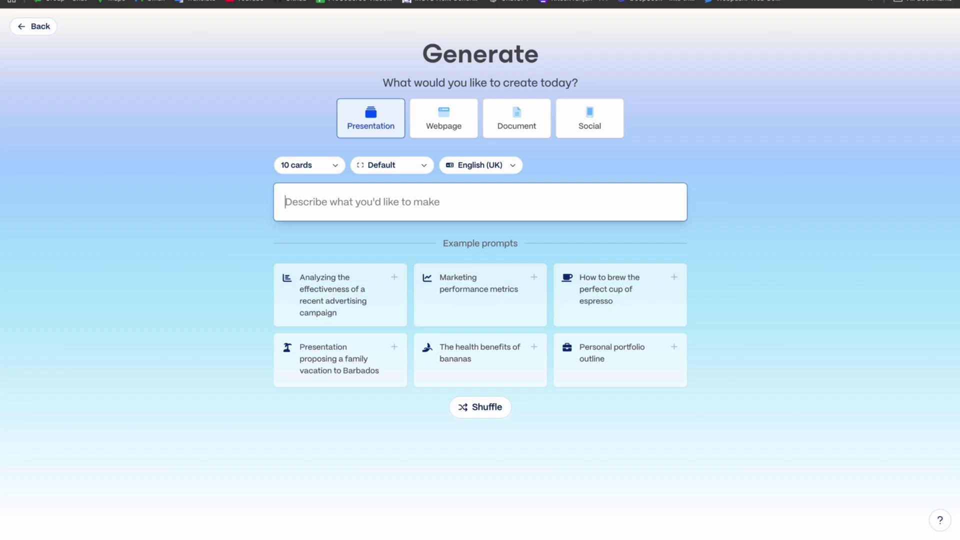
Switch to ChatGPT in a separate browser tab.
{"action": "key", "text": "ctrl+t"}
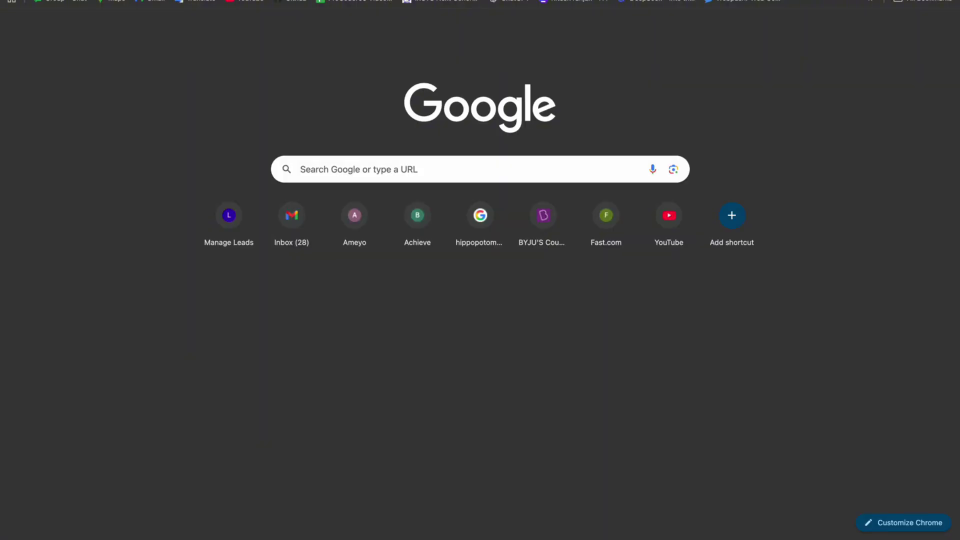
{"action": "type", "text": "chat"}
{"action": "key", "text": "Escape"}
{"action": "key", "text": "ctrl+w"}
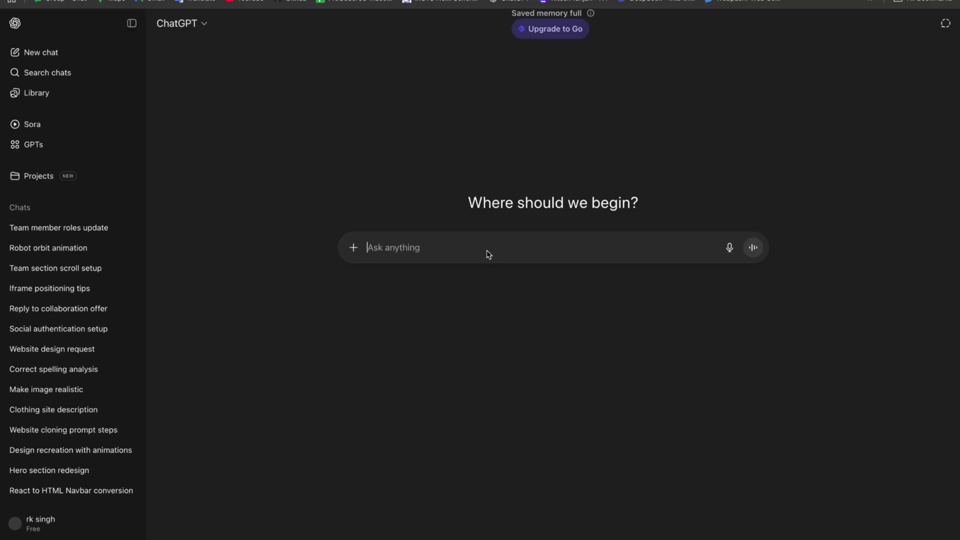
Ask ChatGPT to write a prompt for a presentation about the "procoder09" YouTube channel.
{"action": "type", "text": "e a prompt about my youtube channel for which i have to create a presentation"}
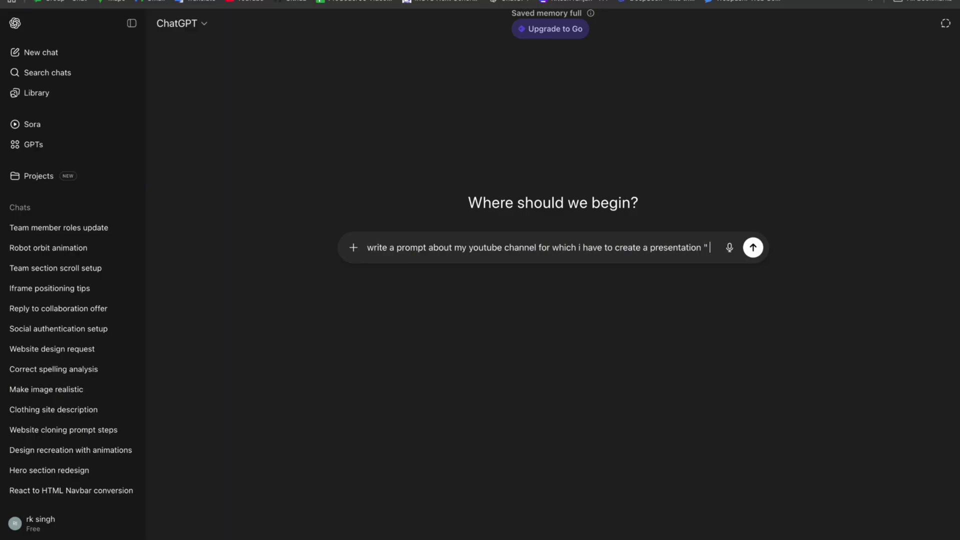
{"action": "type", "text": "procoder09"}
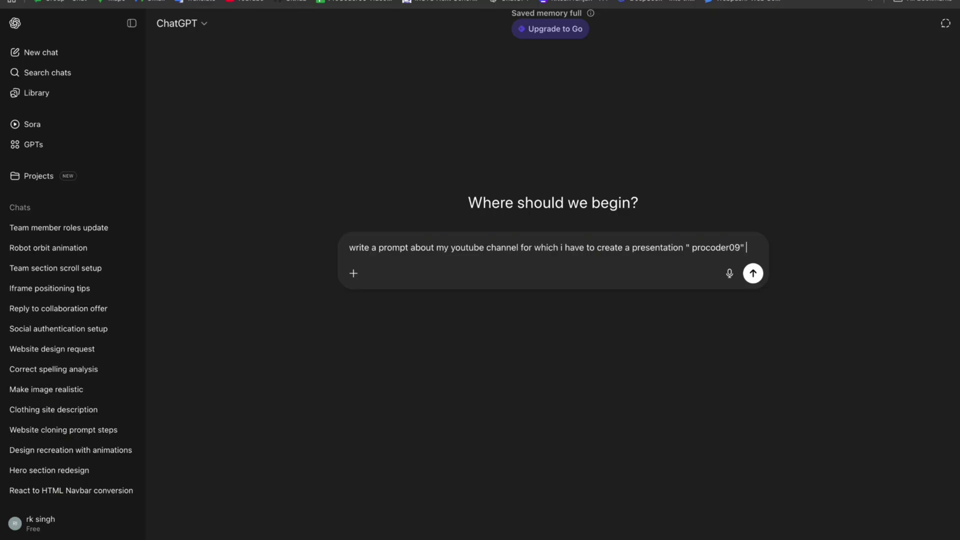
{"action": "type", "text": "youtube channel"}
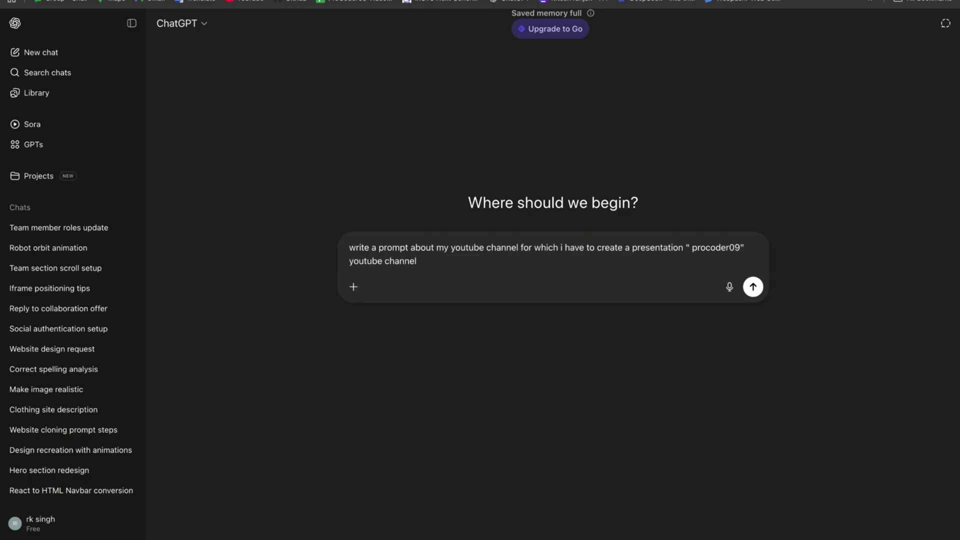
{"action": "key", "text": "Return"}
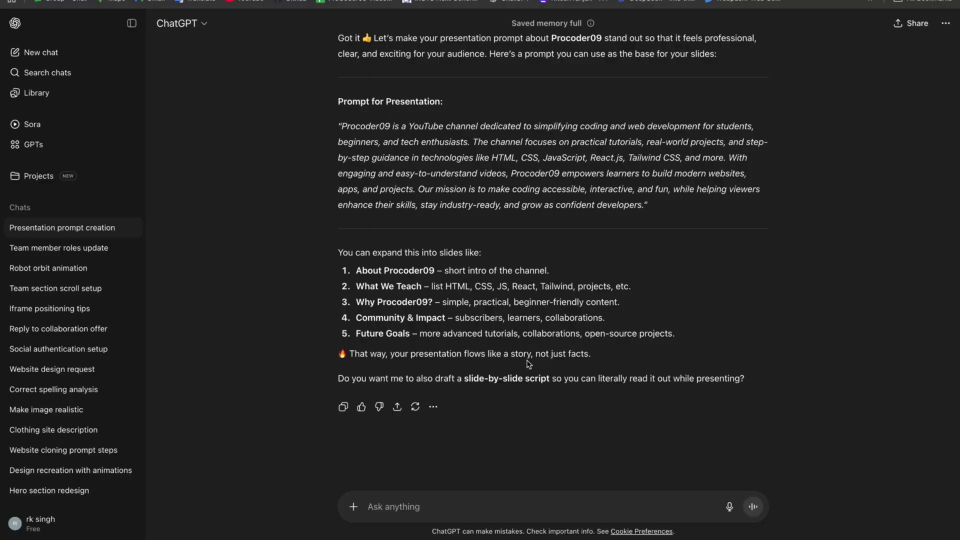
Copy ChatGPT's presentation prompt with its five-slide outline and paste it into Gamma's description field.
{"action": "left_click_drag", "start_coordinate": [547, 343], "coordinate": [341, 135]}
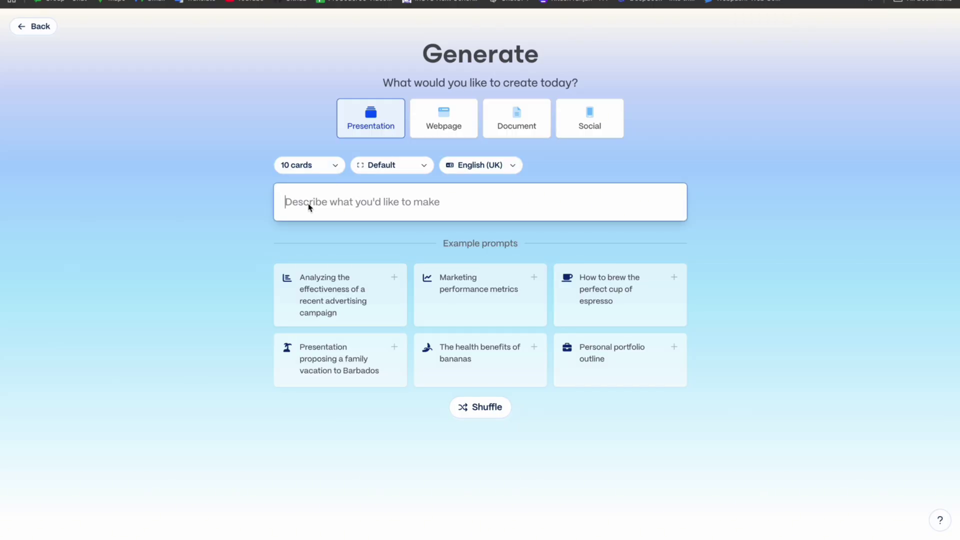
{"action": "key", "text": "ctrl+v"}
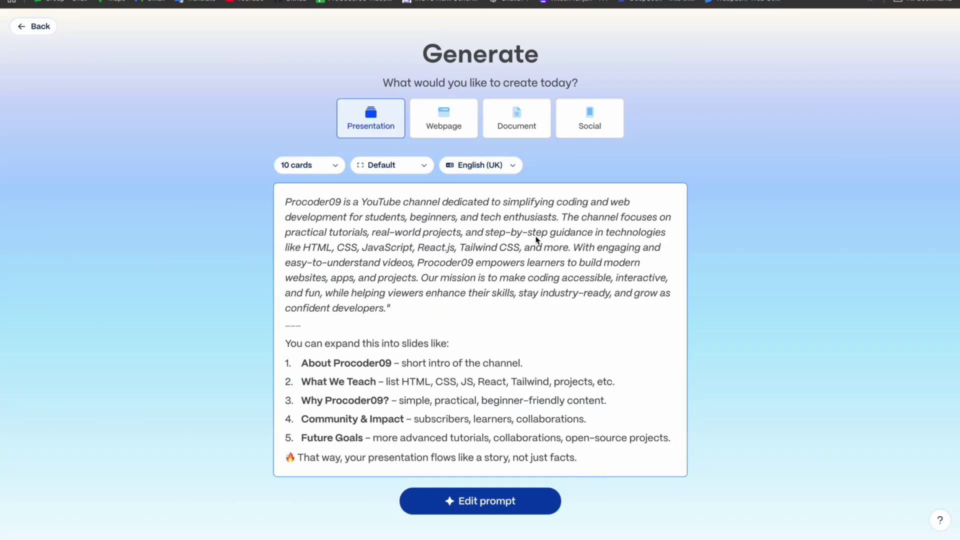
Keep the Default page style, 10 cards and English (UK) for the presentation, and continue to the prompt editor.
{"action": "scroll", "coordinate": [553, 339], "scroll_direction": "down", "scroll_amount": 2}
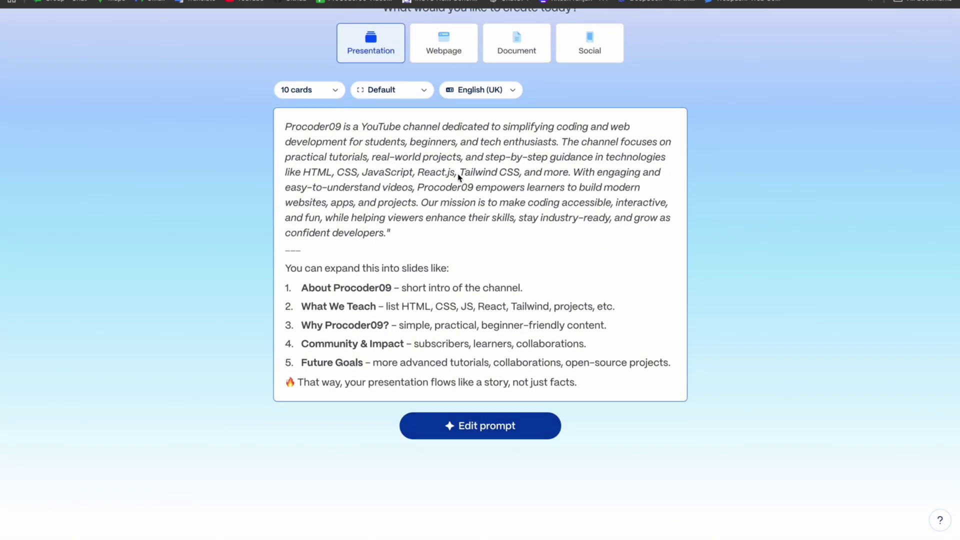
{"action": "left_click", "coordinate": [376, 95]}
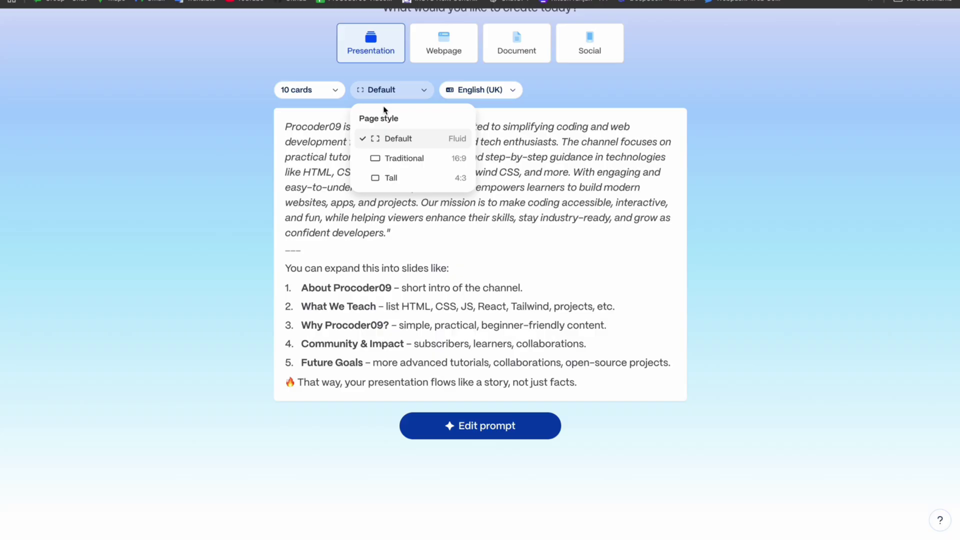
{"action": "left_click", "coordinate": [403, 140]}
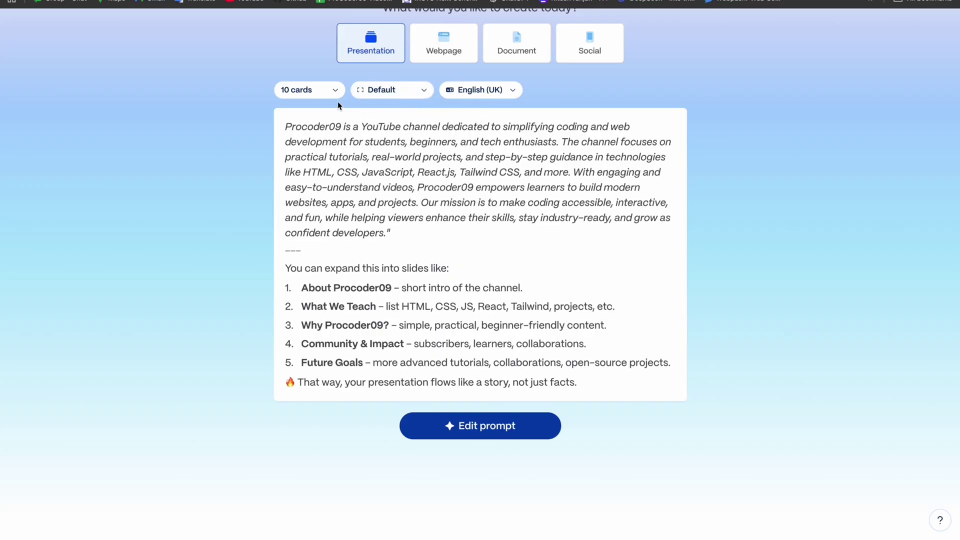
{"action": "left_click", "coordinate": [320, 90]}
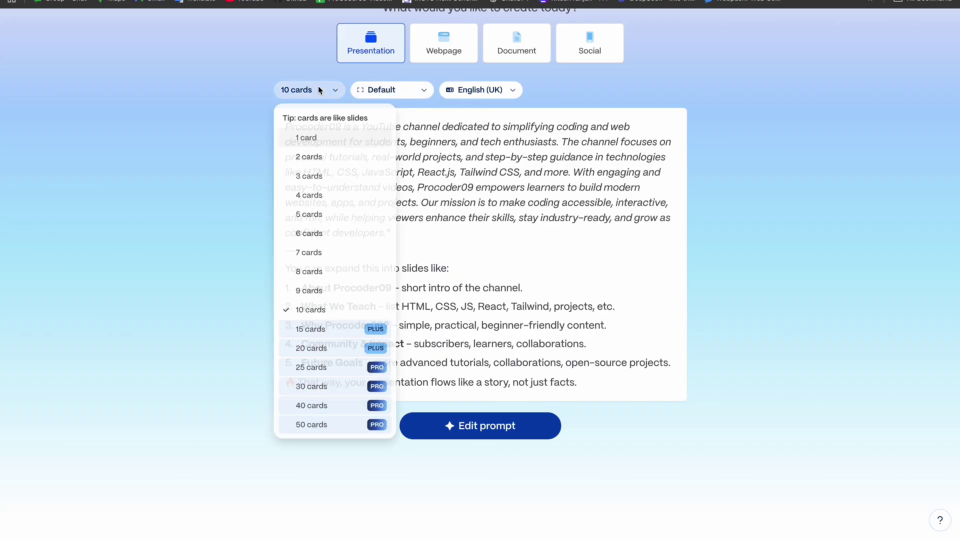
{"action": "left_click", "coordinate": [323, 314]}
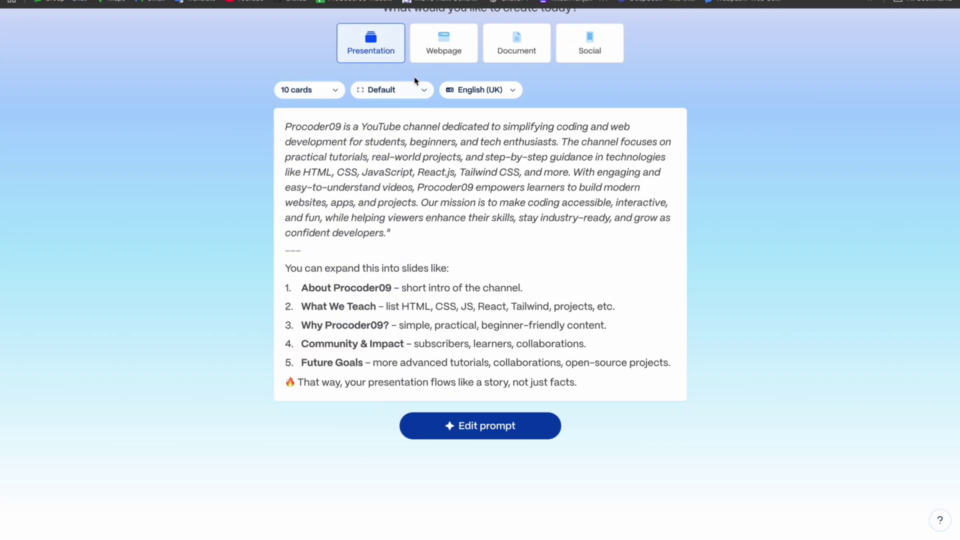
{"action": "left_click", "coordinate": [518, 90]}
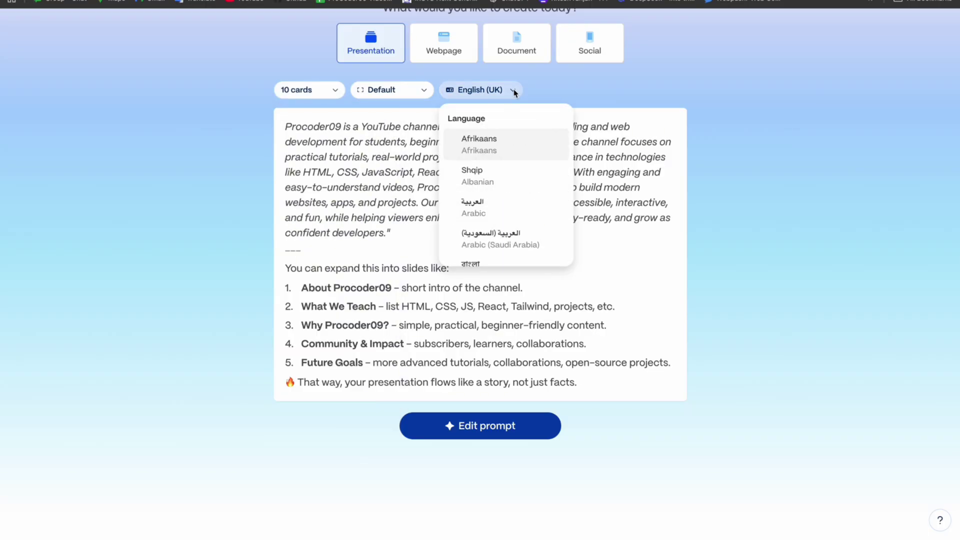
{"action": "left_click", "coordinate": [559, 79]}
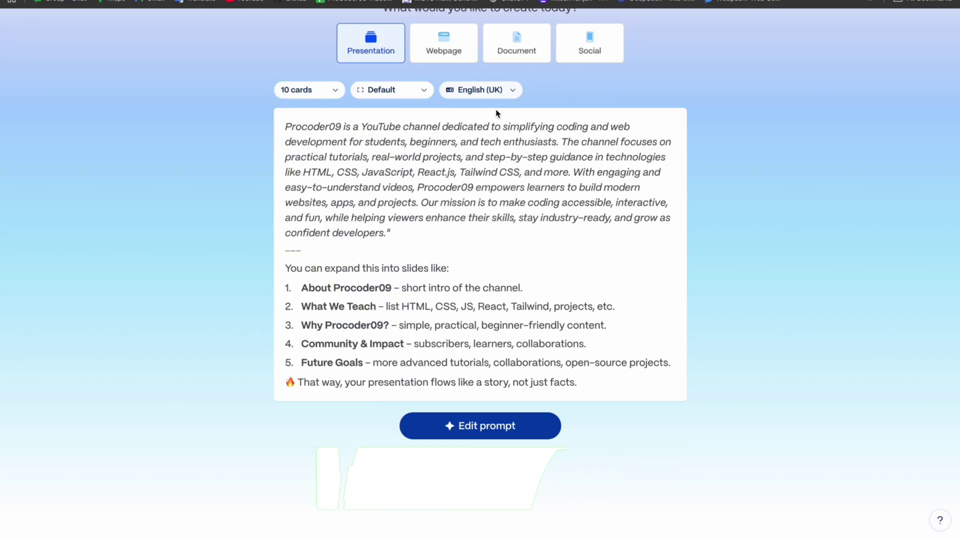
{"action": "left_click", "coordinate": [470, 426]}
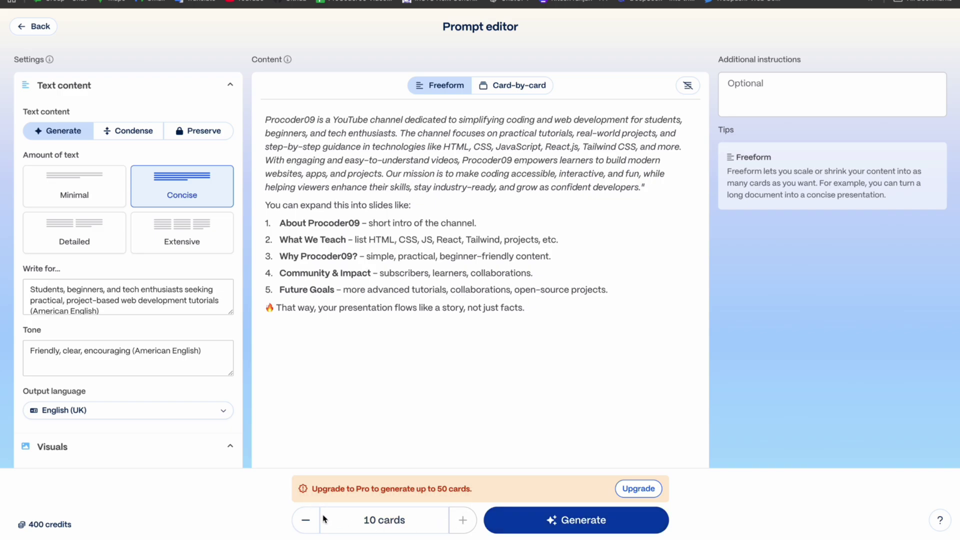
Reduce the number of cards to generate to 9.
{"action": "left_click", "coordinate": [307, 521]}
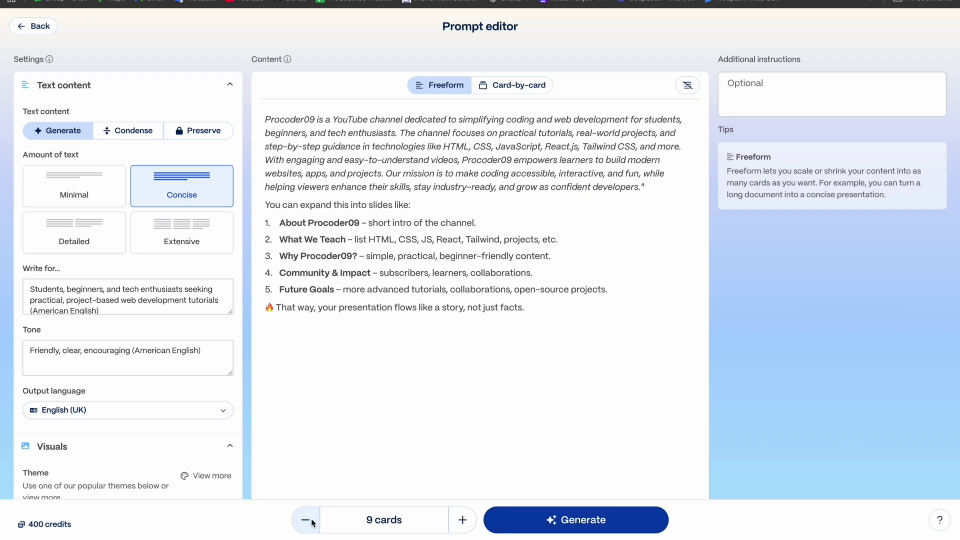
{"action": "left_click", "coordinate": [454, 522]}
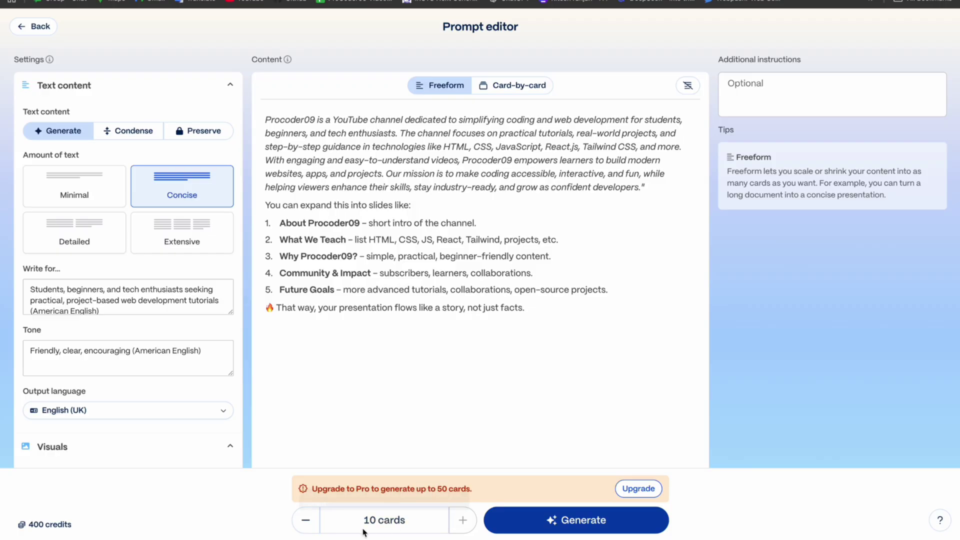
{"action": "left_click", "coordinate": [306, 522]}
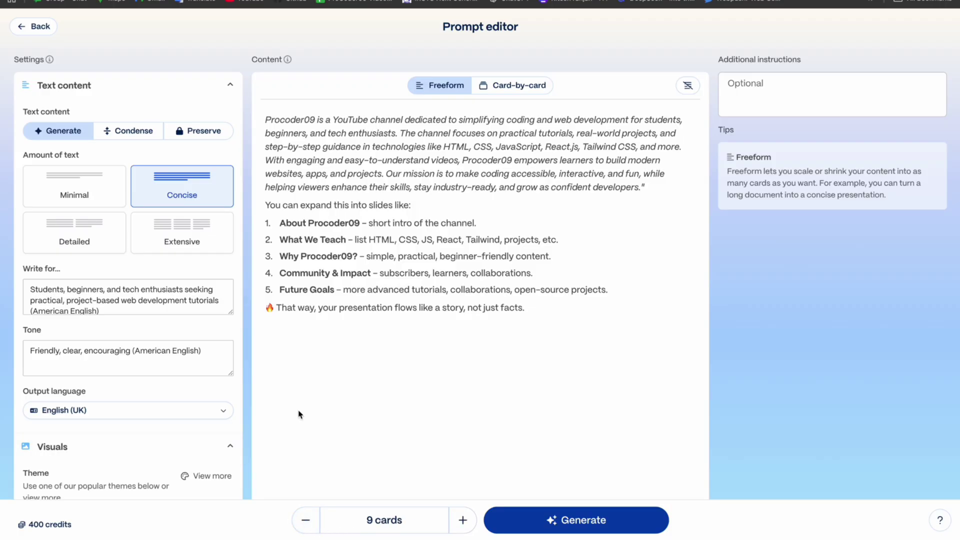
Try the Electric, Fluo, Editoria and Blueberry themes and choose the Shadow theme for the presentation.
{"action": "scroll", "coordinate": [299, 414], "scroll_direction": "down", "scroll_amount": 5}
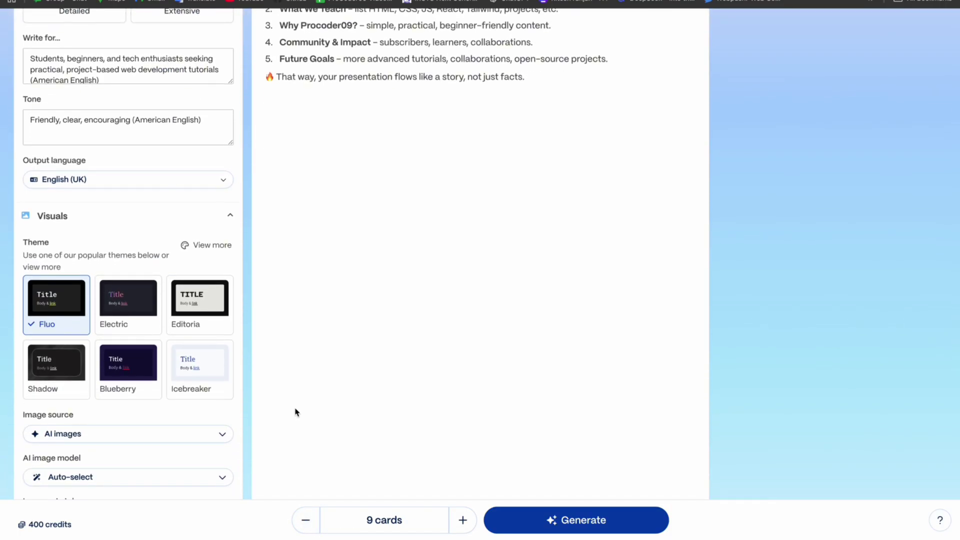
{"action": "scroll", "coordinate": [296, 411], "scroll_direction": "up", "scroll_amount": 2}
{"action": "left_click", "coordinate": [141, 405]}
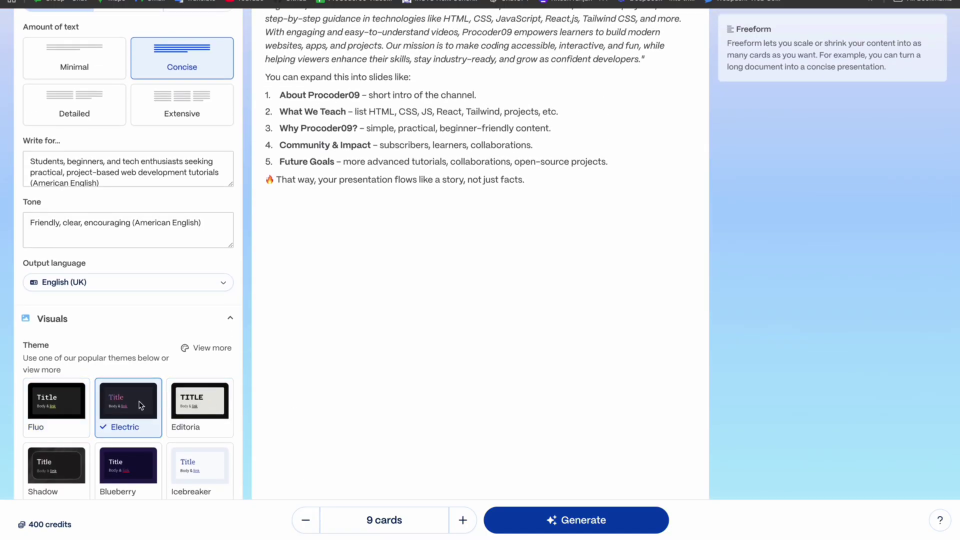
{"action": "left_click", "coordinate": [52, 405]}
{"action": "left_click", "coordinate": [120, 406]}
{"action": "scroll", "coordinate": [161, 400], "scroll_direction": "down", "scroll_amount": 3}
{"action": "scroll", "coordinate": [161, 401], "scroll_direction": "down", "scroll_amount": 1}
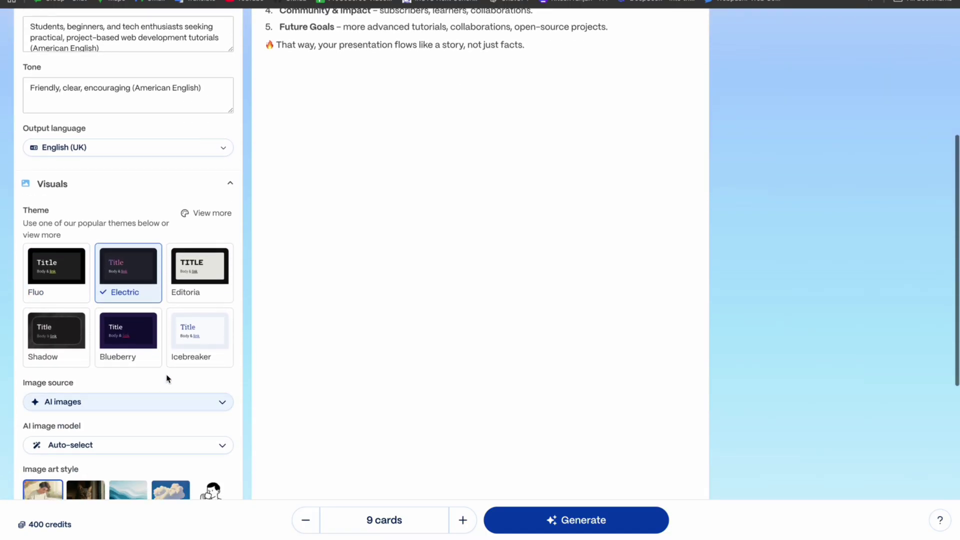
{"action": "left_click", "coordinate": [184, 271]}
{"action": "left_click", "coordinate": [123, 330]}
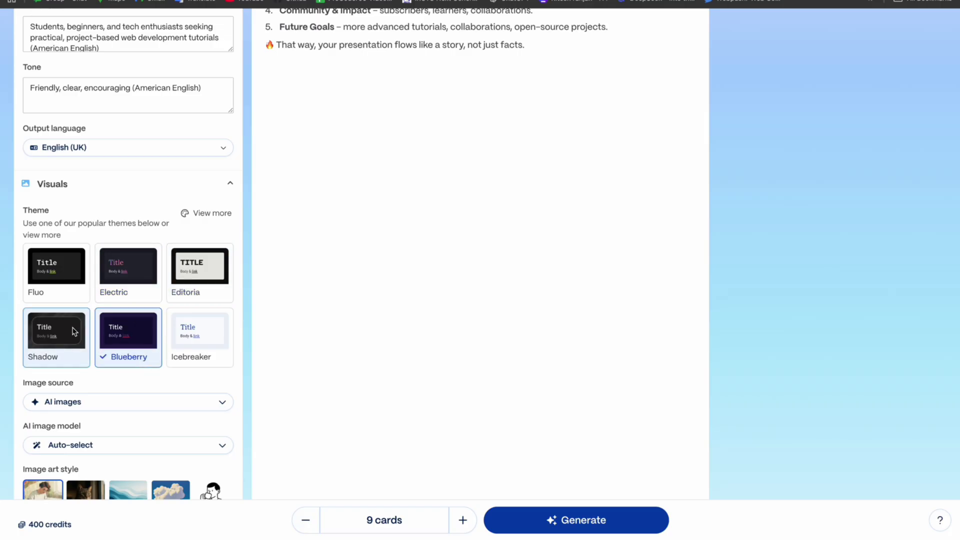
{"action": "left_click", "coordinate": [74, 332]}
Switch the image source to Automatic and set it back to AI images.
{"action": "scroll", "coordinate": [76, 332], "scroll_direction": "down", "scroll_amount": 3}
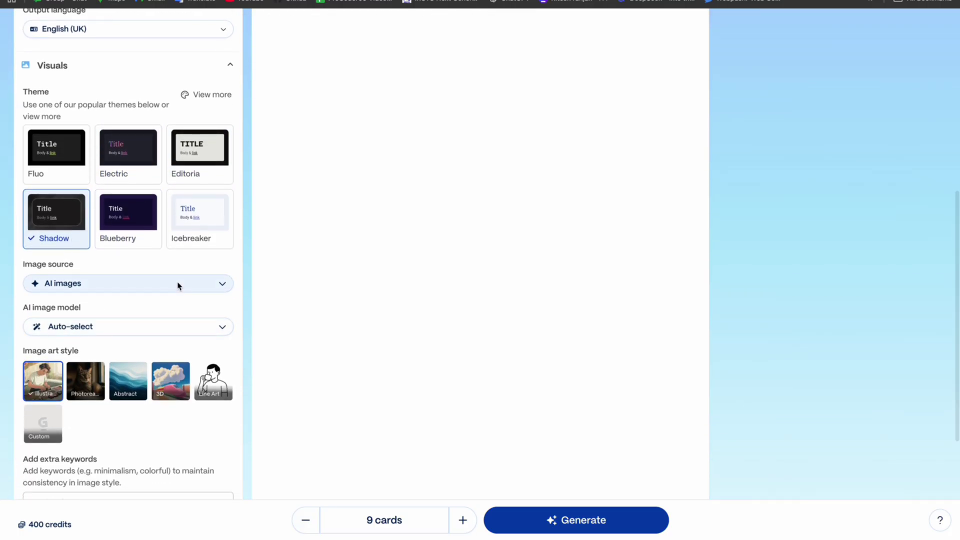
{"action": "left_click", "coordinate": [179, 285]}
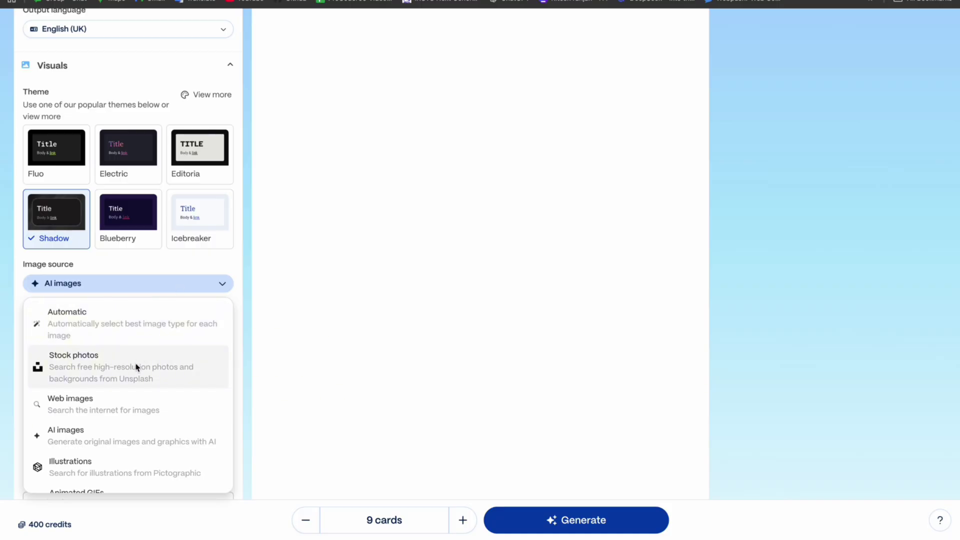
{"action": "left_click", "coordinate": [220, 286]}
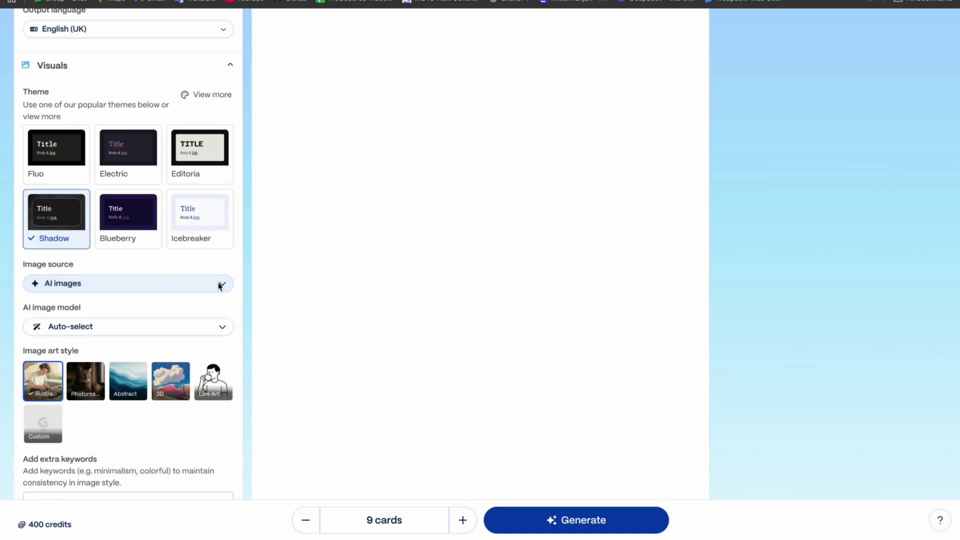
{"action": "left_click", "coordinate": [220, 284]}
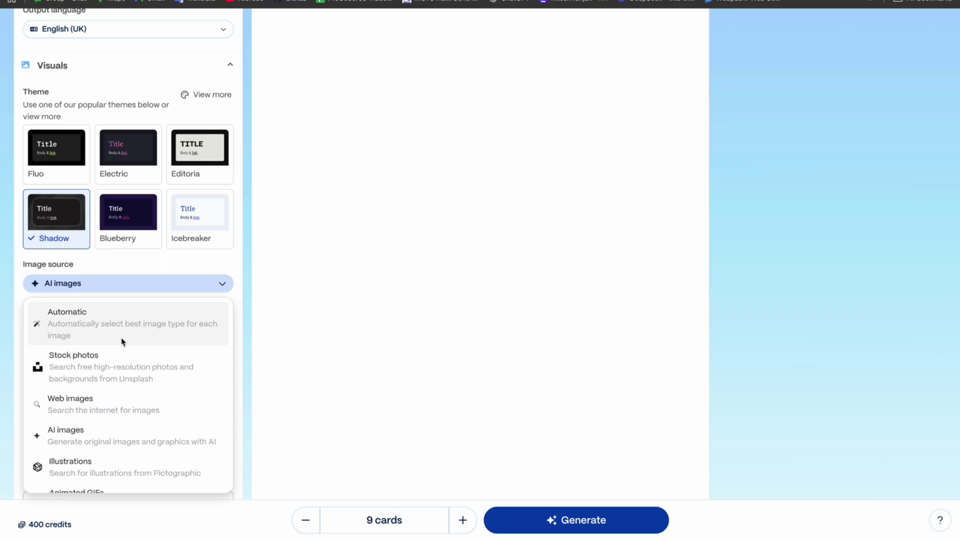
{"action": "left_click", "coordinate": [122, 336]}
{"action": "left_click", "coordinate": [181, 334]}
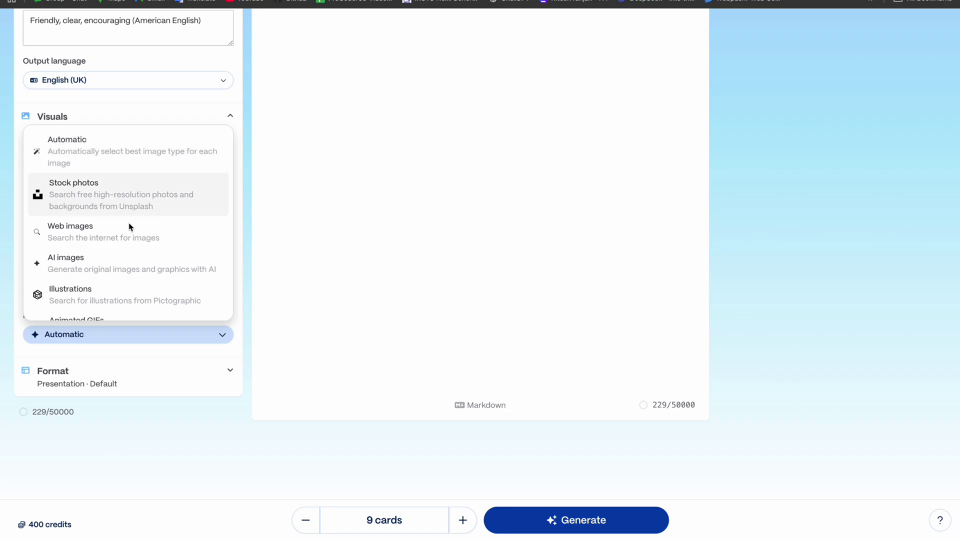
{"action": "scroll", "coordinate": [125, 245], "scroll_direction": "down", "scroll_amount": 1}
{"action": "left_click", "coordinate": [124, 249]}
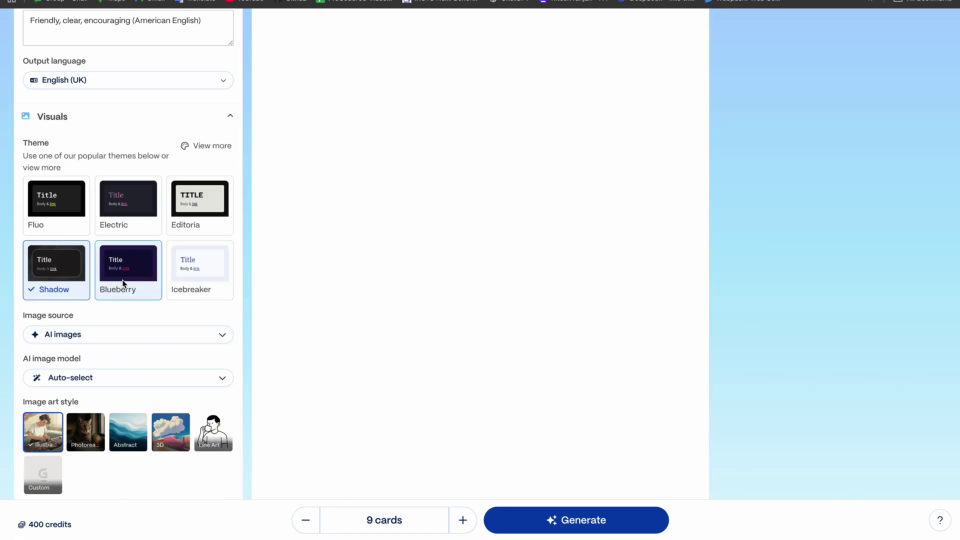
Review the image art style, extra keyword and format settings, including the page style options.
{"action": "scroll", "coordinate": [130, 317], "scroll_direction": "down", "scroll_amount": 4}
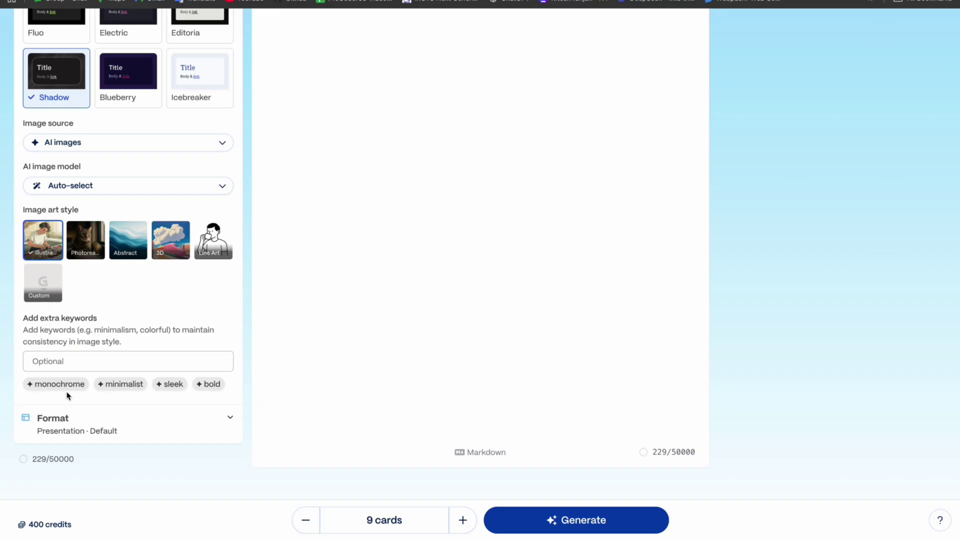
{"action": "left_click", "coordinate": [96, 425]}
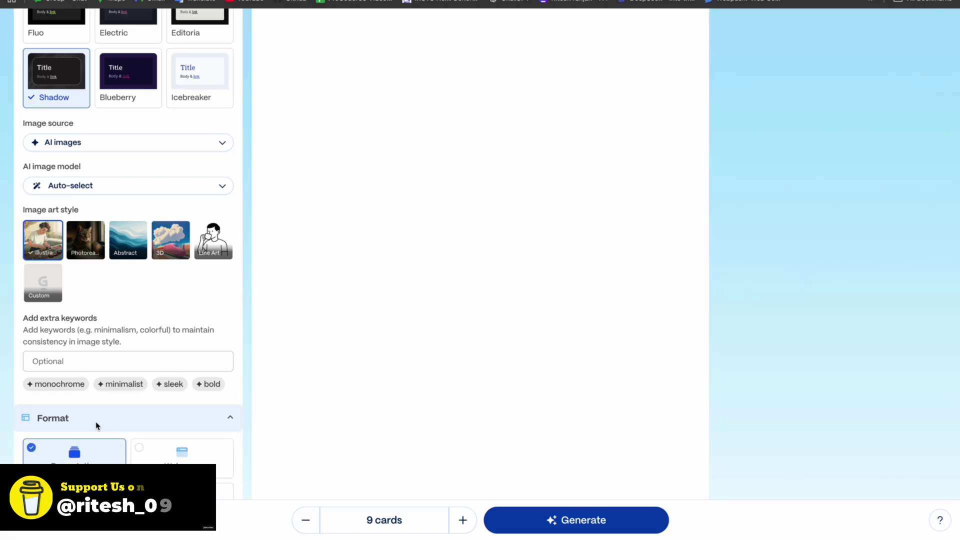
{"action": "scroll", "coordinate": [98, 423], "scroll_direction": "down", "scroll_amount": 4}
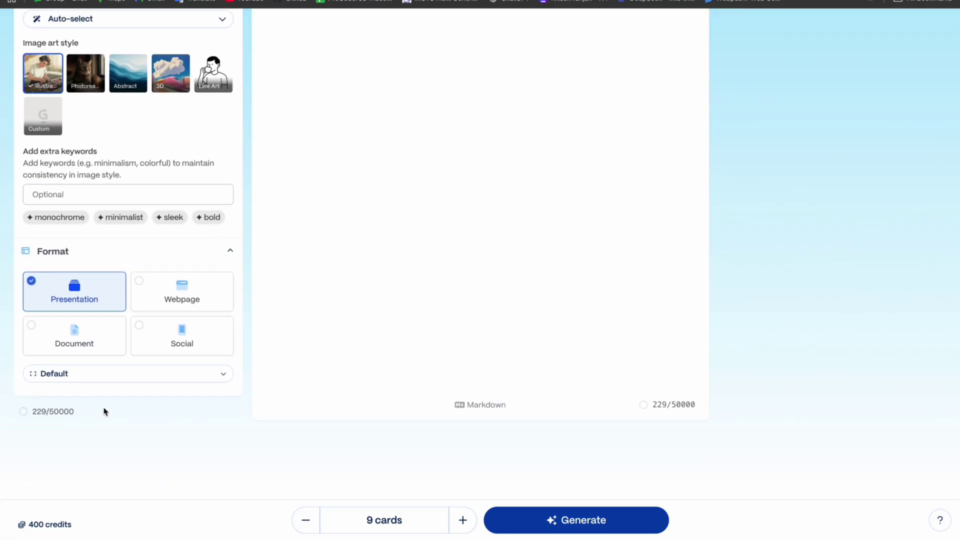
{"action": "left_click", "coordinate": [192, 380]}
{"action": "left_click", "coordinate": [289, 391]}
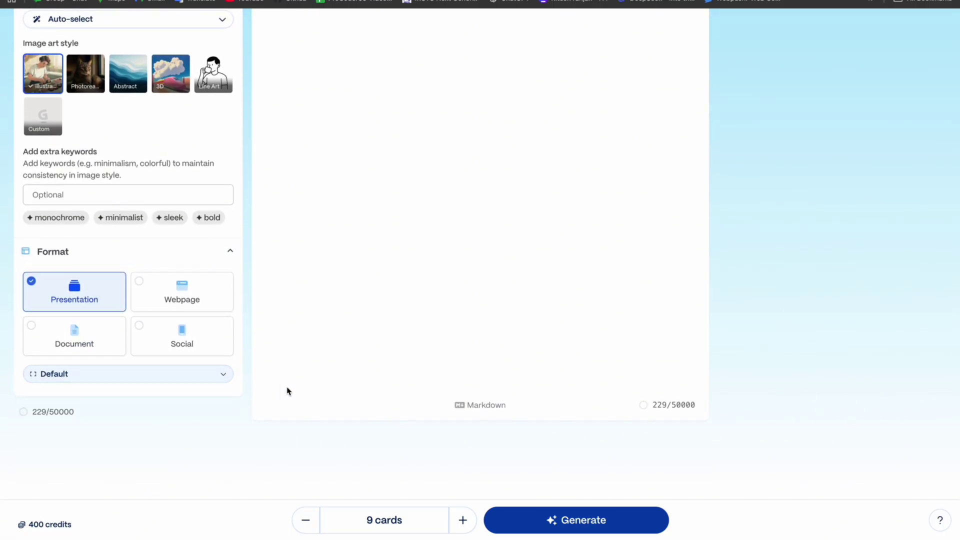
{"action": "scroll", "coordinate": [345, 413], "scroll_direction": "up", "scroll_amount": 10}
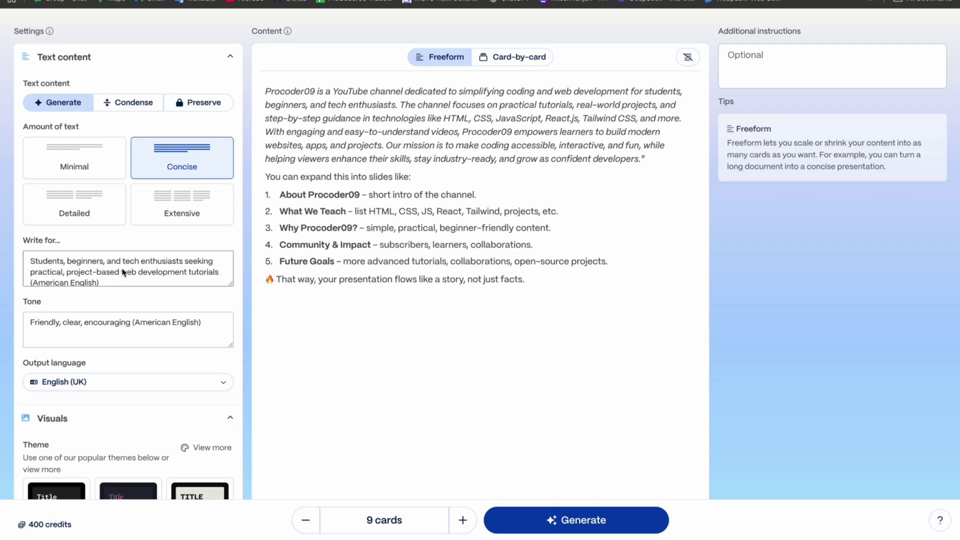
Edit the tone description to ask for Indian English.
{"action": "left_click", "coordinate": [92, 334]}
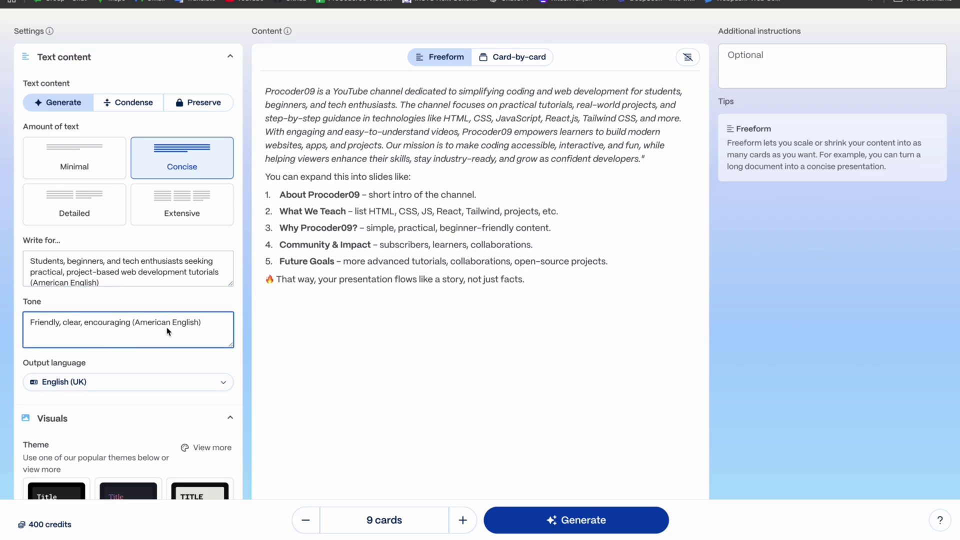
{"action": "left_click_drag", "start_coordinate": [204, 330], "coordinate": [186, 330]}
{"action": "type", "text": "indian"}
{"action": "type", "text": "h)"}
Generate the presentation from the edited prompt and settings.
{"action": "scroll", "coordinate": [143, 369], "scroll_direction": "down", "scroll_amount": 5}
{"action": "scroll", "coordinate": [142, 369], "scroll_direction": "down", "scroll_amount": 8}
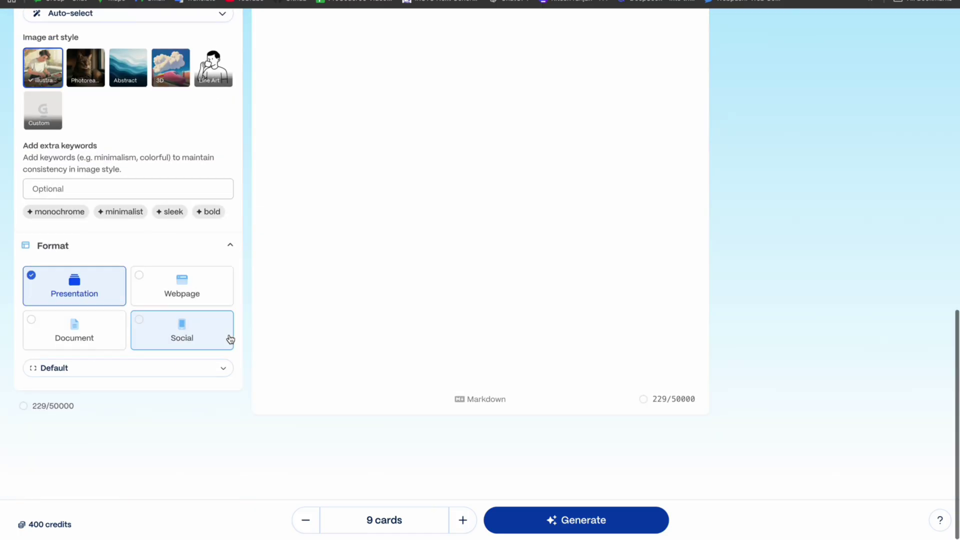
{"action": "left_click", "coordinate": [543, 516]}
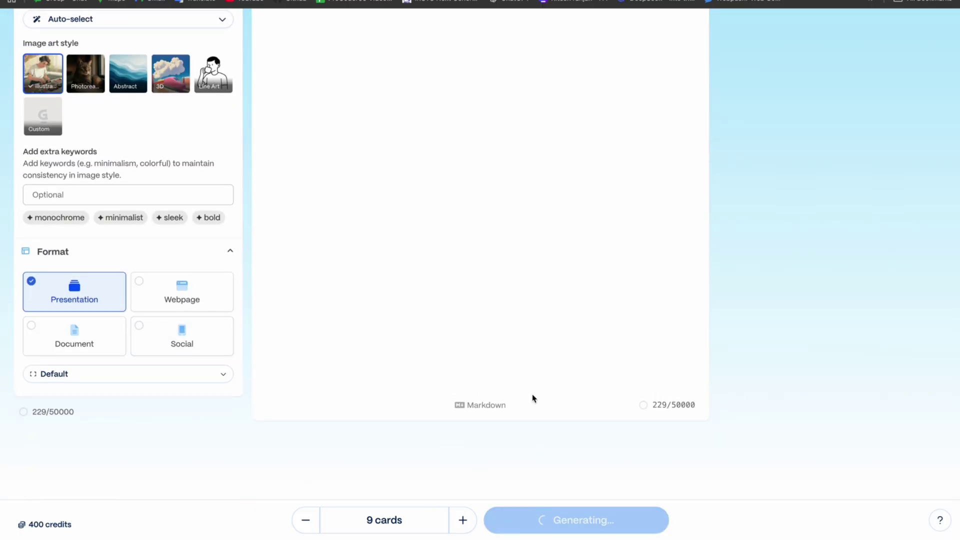
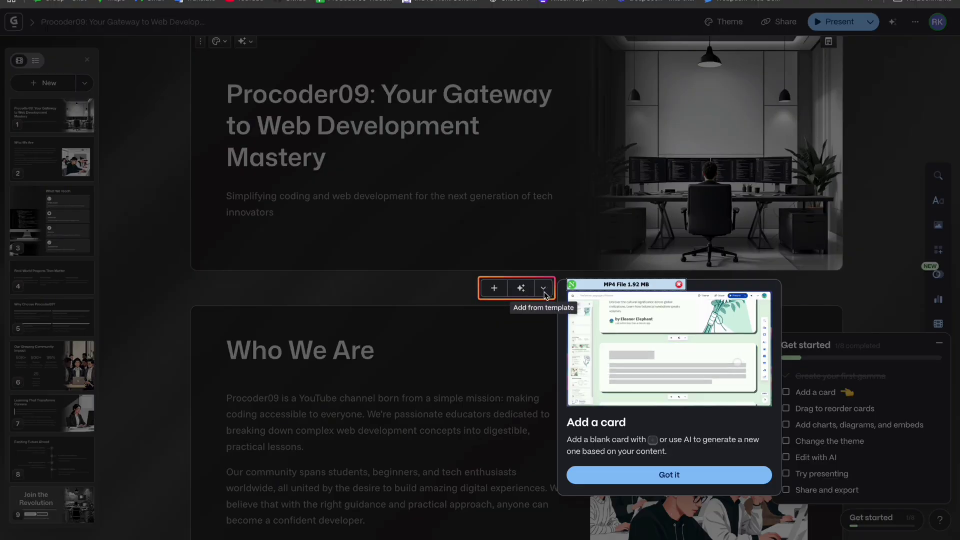
Dismiss the tip about adding a card and the video download pop-up over the slides.
{"action": "left_click", "coordinate": [685, 478]}
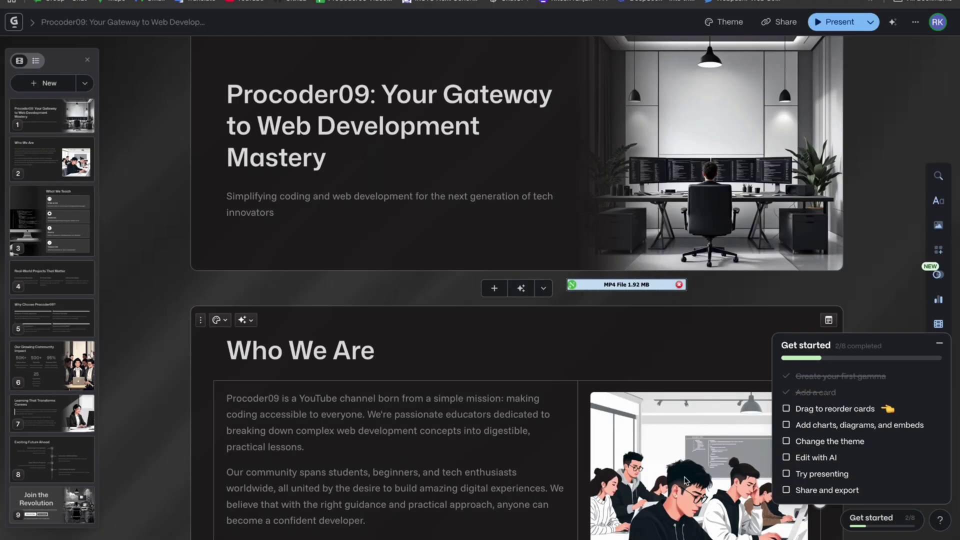
{"action": "left_click", "coordinate": [680, 285]}
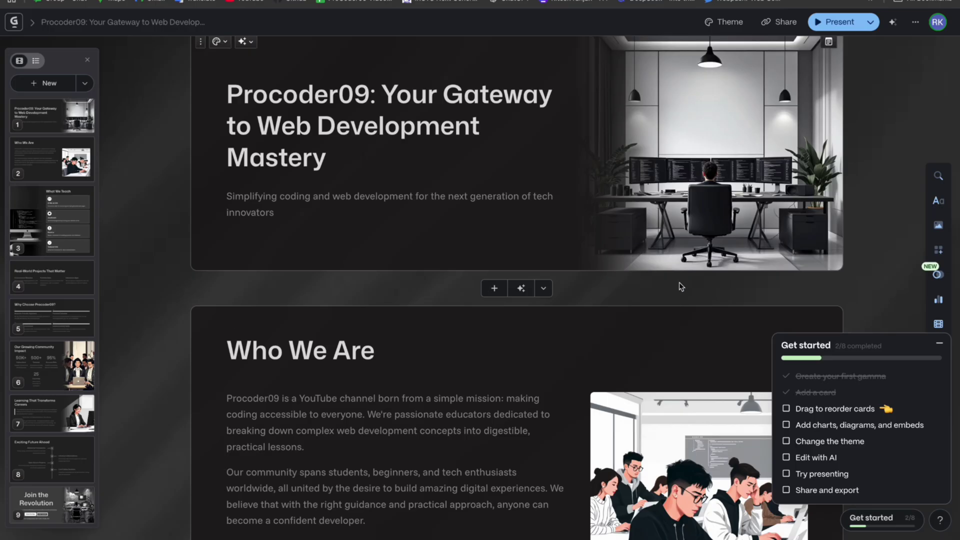
Try reordering the first card following the Get started checklist, and open its tip on charts, diagrams and embeds.
{"action": "left_click", "coordinate": [784, 413]}
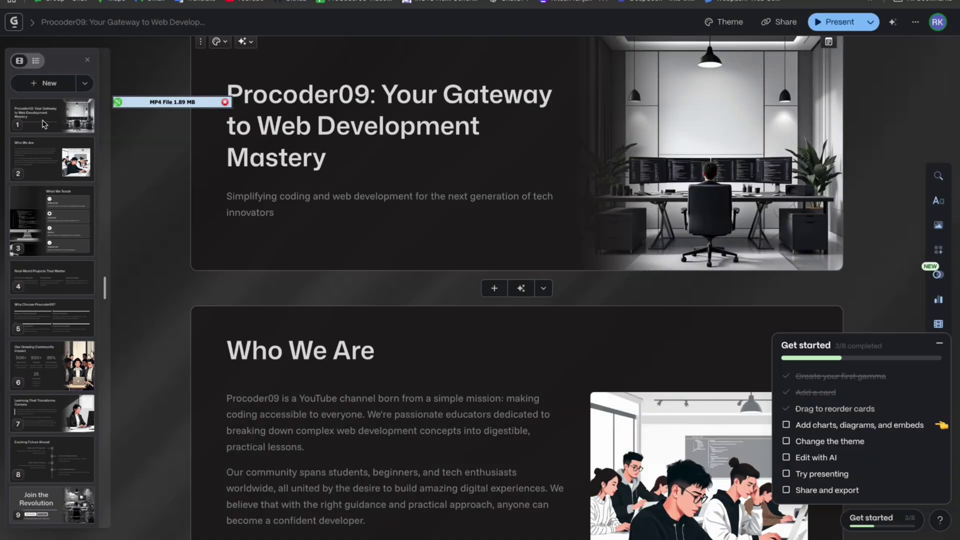
{"action": "left_click_drag", "start_coordinate": [40, 120], "coordinate": [40, 131]}
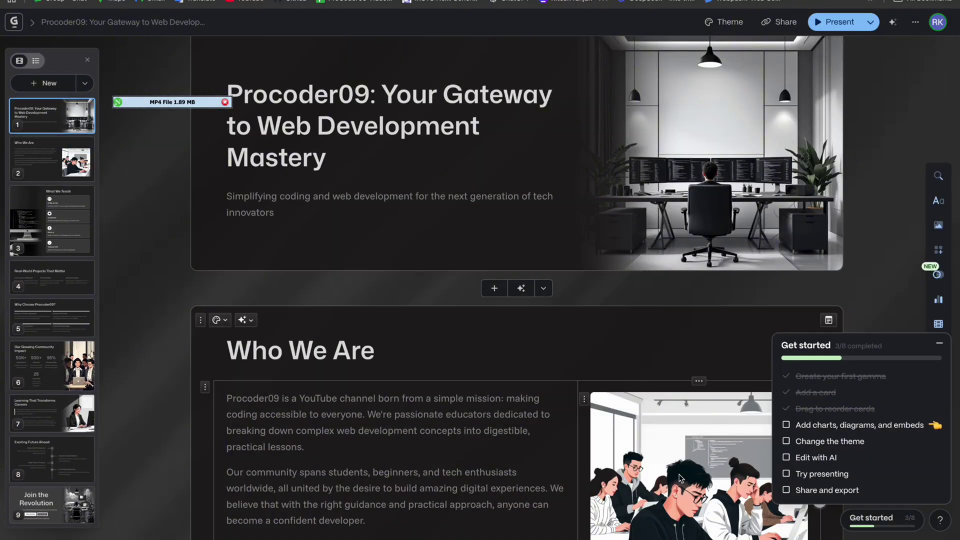
{"action": "left_click", "coordinate": [788, 426]}
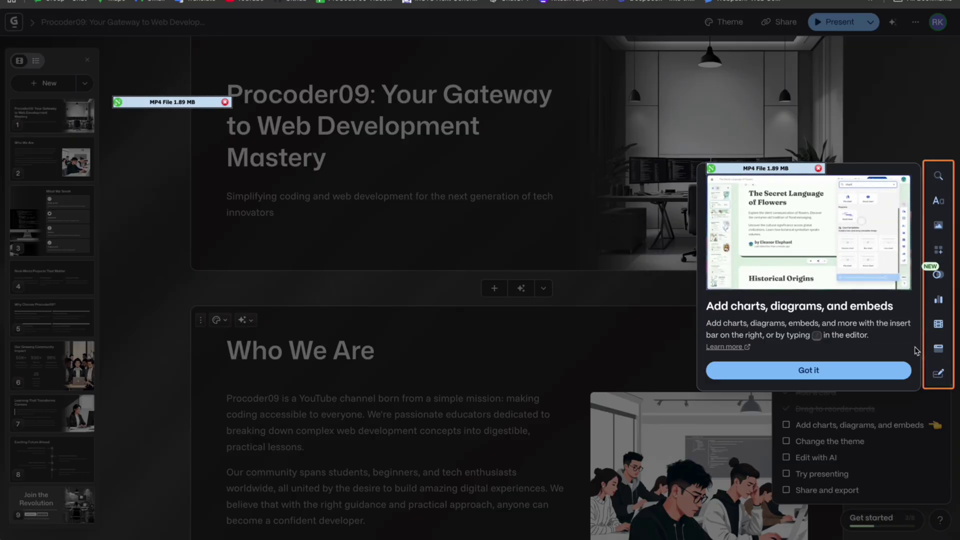
Dismiss the tip on charts, diagrams and embeds, and open the theme settings by following the Change the theme checklist item.
{"action": "left_click", "coordinate": [809, 370]}
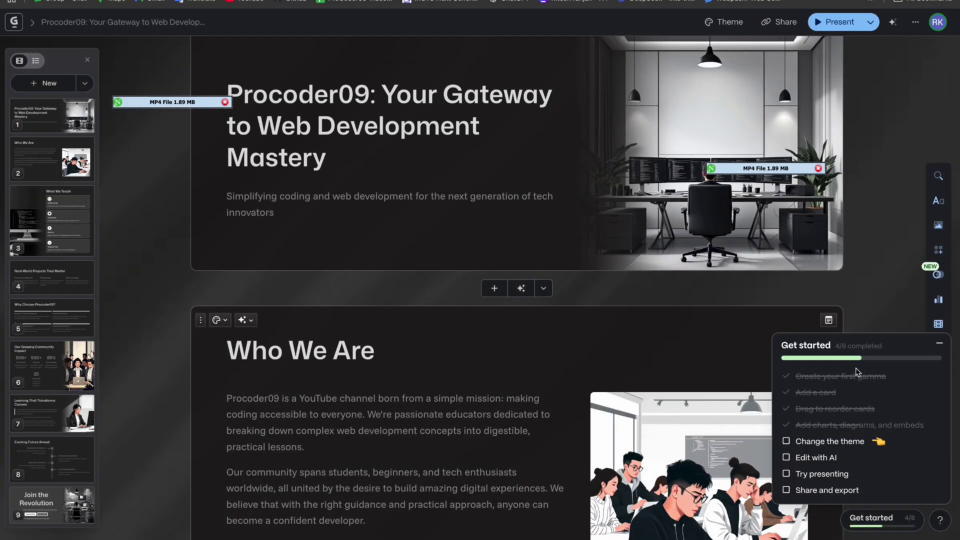
{"action": "left_click", "coordinate": [788, 443]}
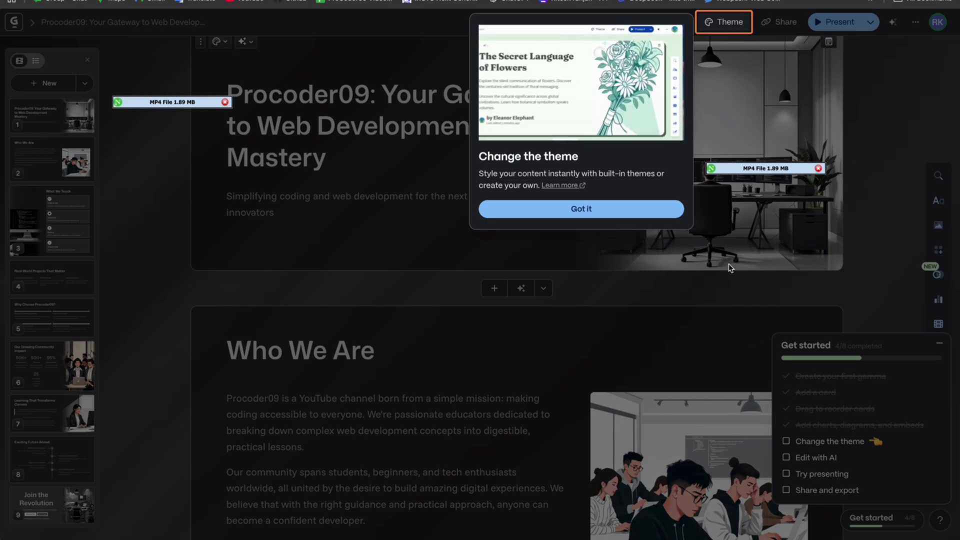
{"action": "left_click", "coordinate": [731, 23]}
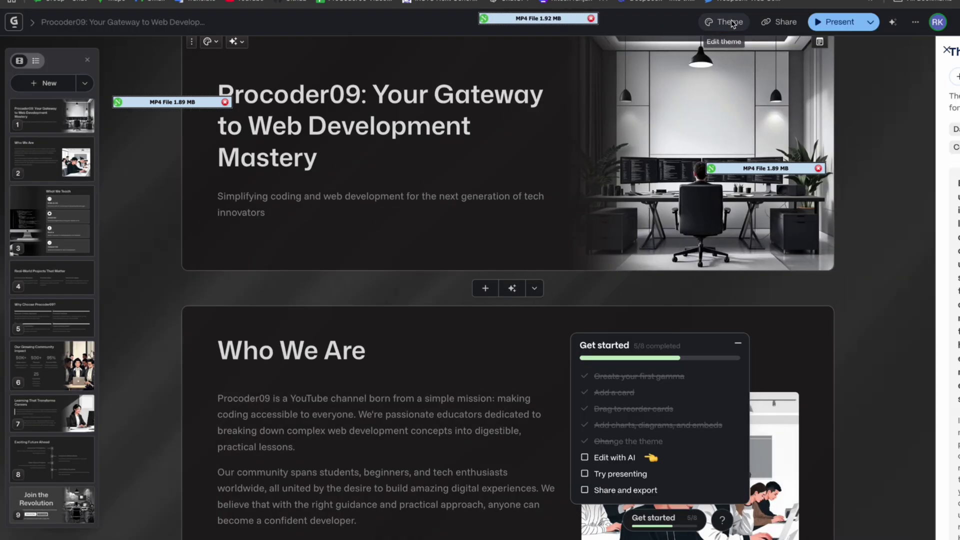
{"action": "left_click", "coordinate": [731, 23]}
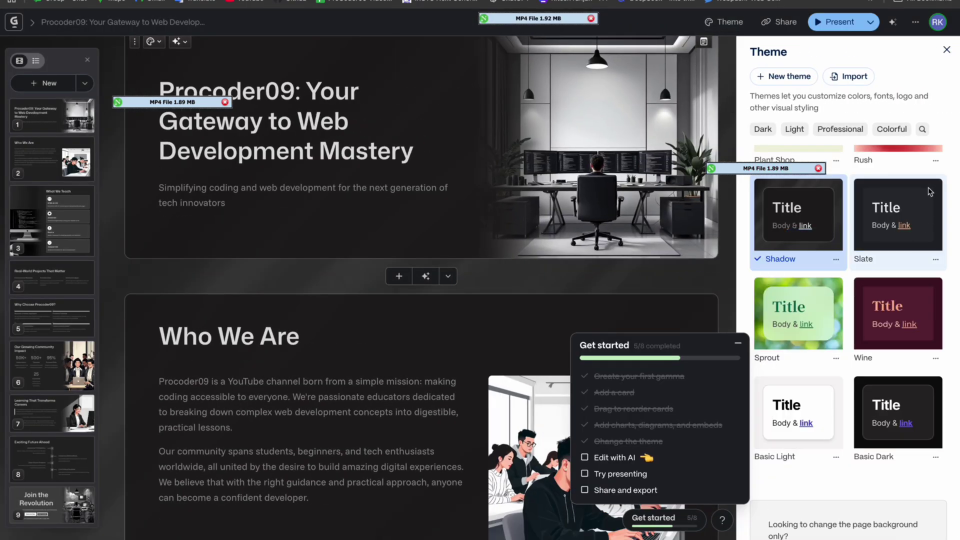
Filter the themes by Colorful and Professional, apply the Marine theme to the presentation, and check the restyled cards.
{"action": "left_click", "coordinate": [891, 130]}
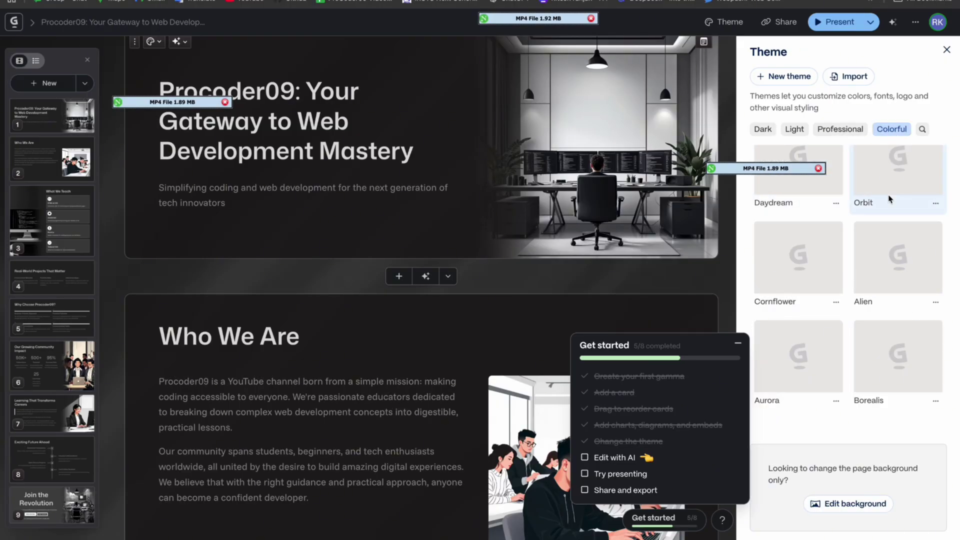
{"action": "scroll", "coordinate": [838, 280], "scroll_direction": "down", "scroll_amount": 5}
{"action": "scroll", "coordinate": [832, 264], "scroll_direction": "up", "scroll_amount": 10}
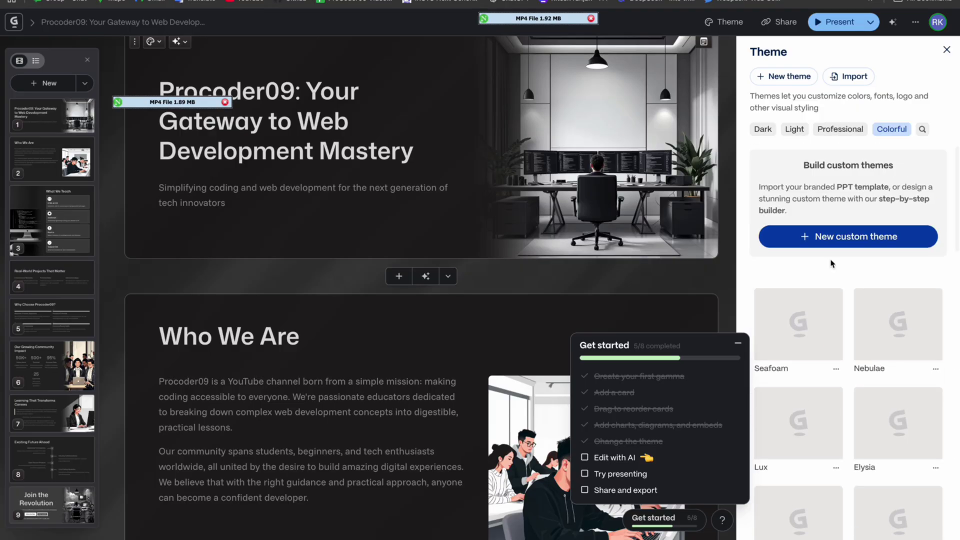
{"action": "scroll", "coordinate": [832, 264], "scroll_direction": "down", "scroll_amount": 8}
{"action": "left_click", "coordinate": [900, 213]}
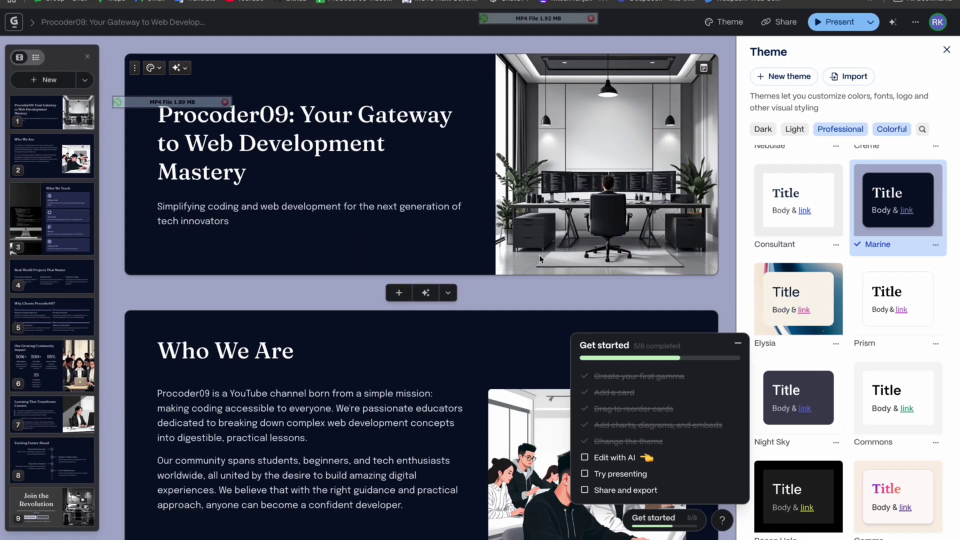
{"action": "scroll", "coordinate": [540, 260], "scroll_direction": "down", "scroll_amount": 20}
{"action": "scroll", "coordinate": [538, 257], "scroll_direction": "up", "scroll_amount": 20}
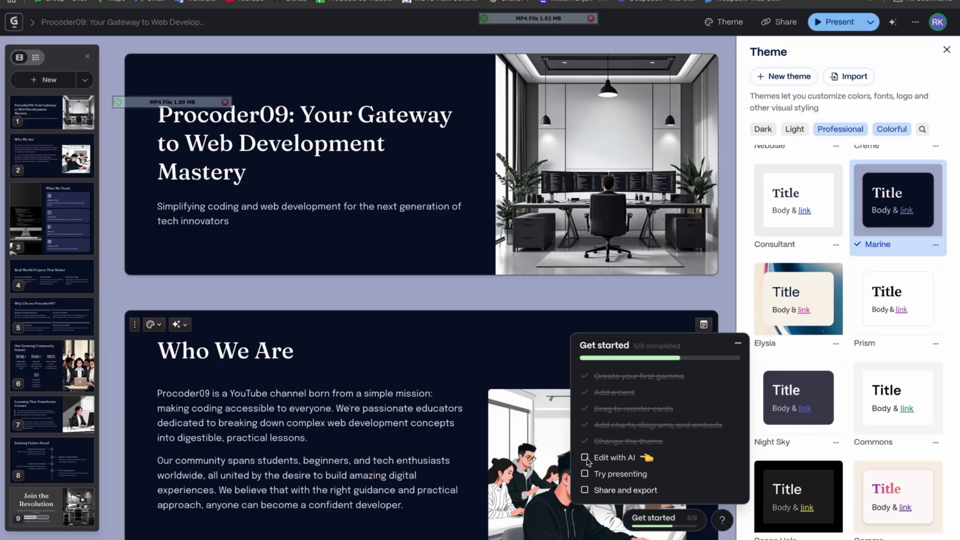
View the AI editing options for the Who We Are card from the checklist, and discard the inserted Generate card block.
{"action": "left_click", "coordinate": [587, 462]}
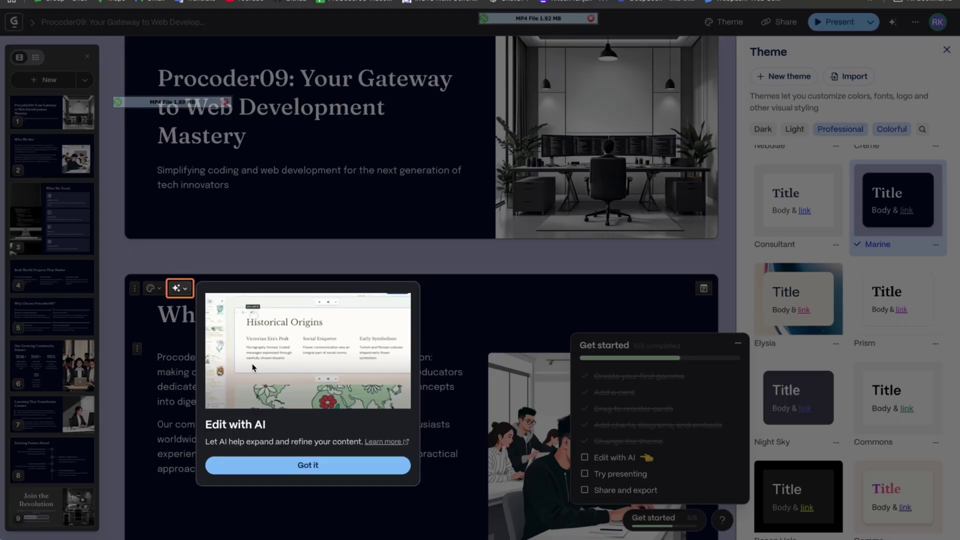
{"action": "left_click", "coordinate": [308, 465]}
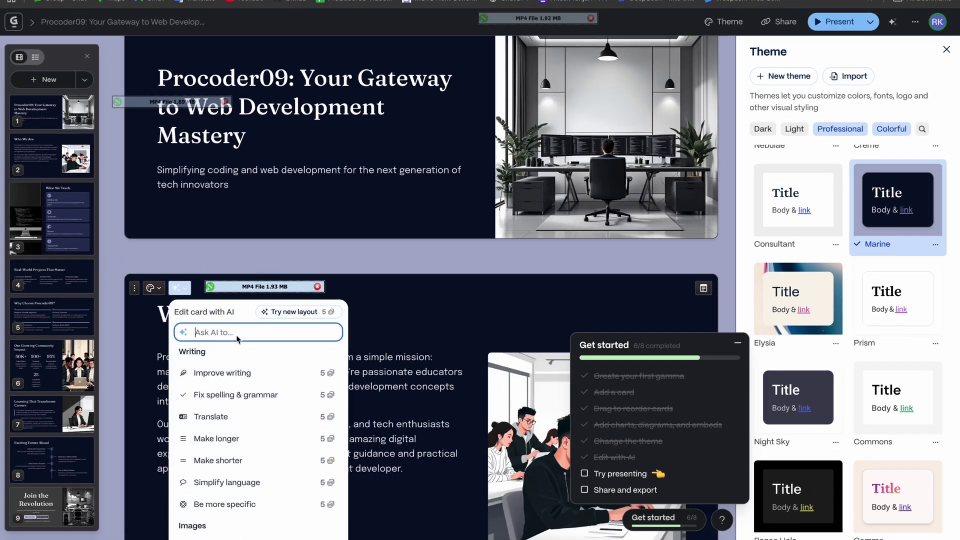
{"action": "left_click", "coordinate": [399, 256]}
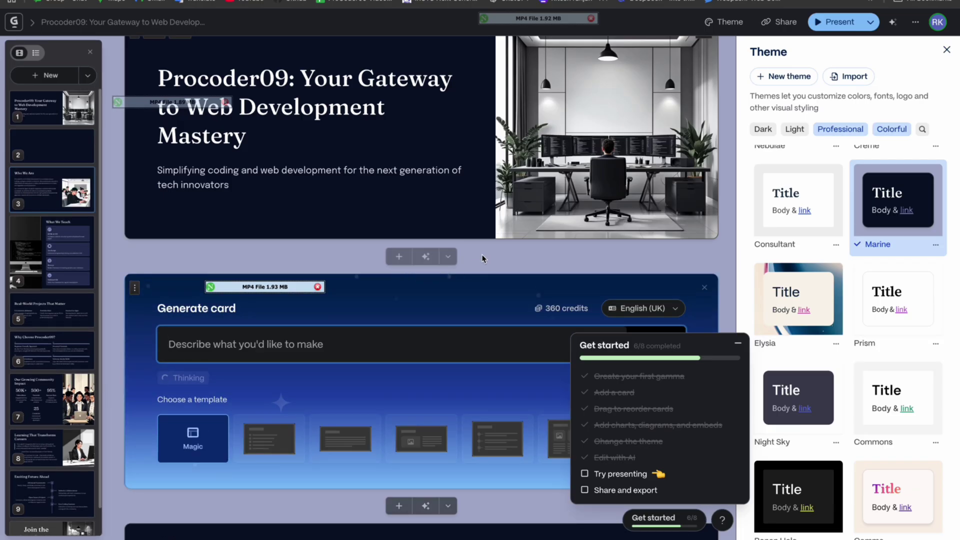
{"action": "left_click", "coordinate": [704, 288]}
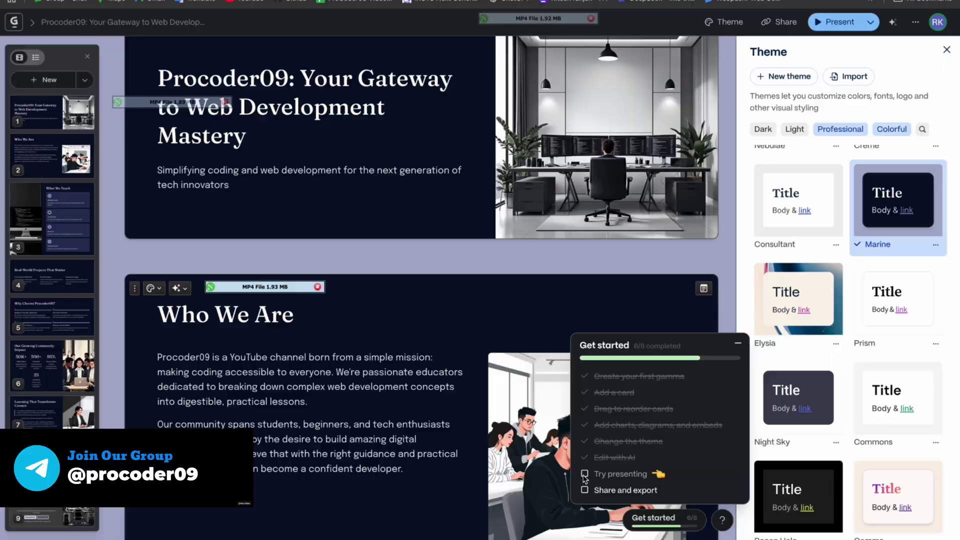
Start presenting from the Who We Are card via the Try presenting checklist item, and dismiss the keyboard shortcuts help.
{"action": "left_click", "coordinate": [584, 475]}
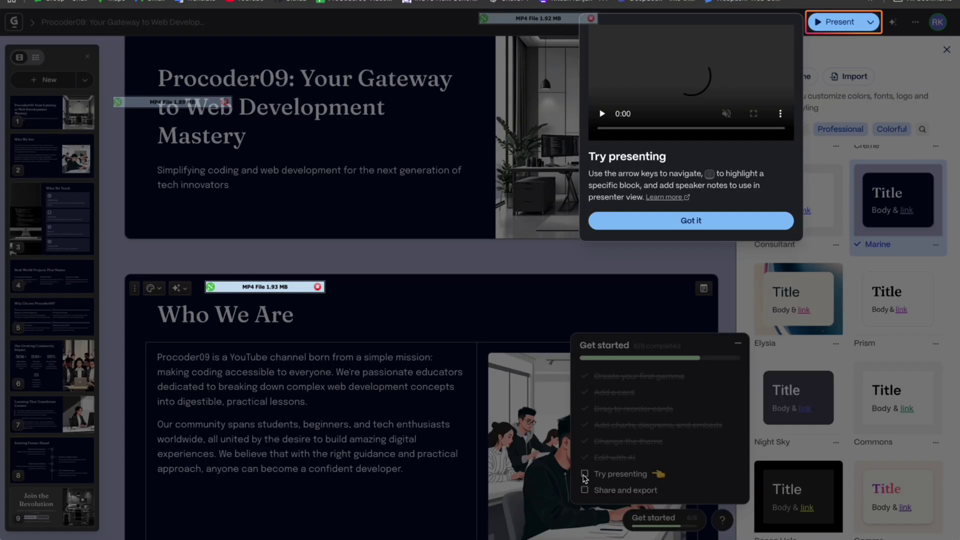
{"action": "left_click", "coordinate": [828, 23]}
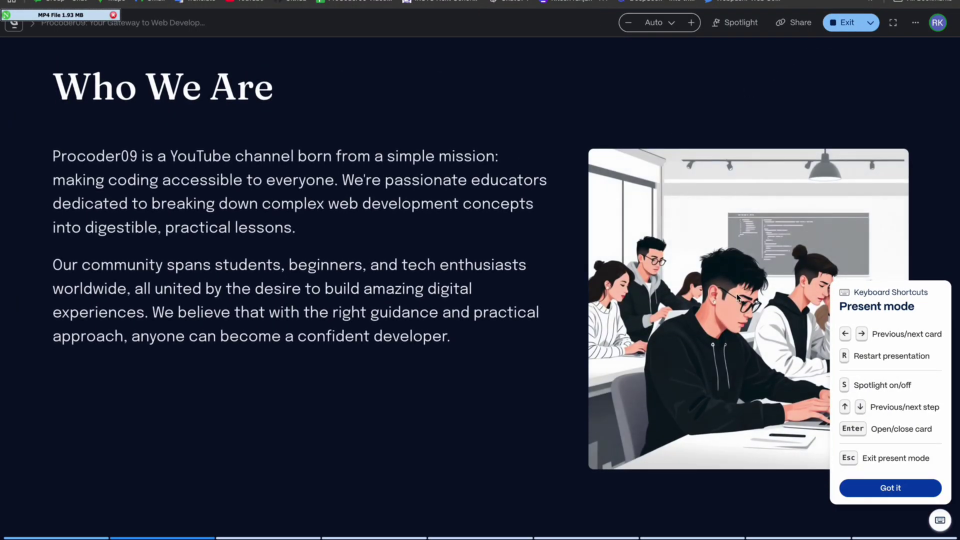
{"action": "left_click", "coordinate": [899, 491]}
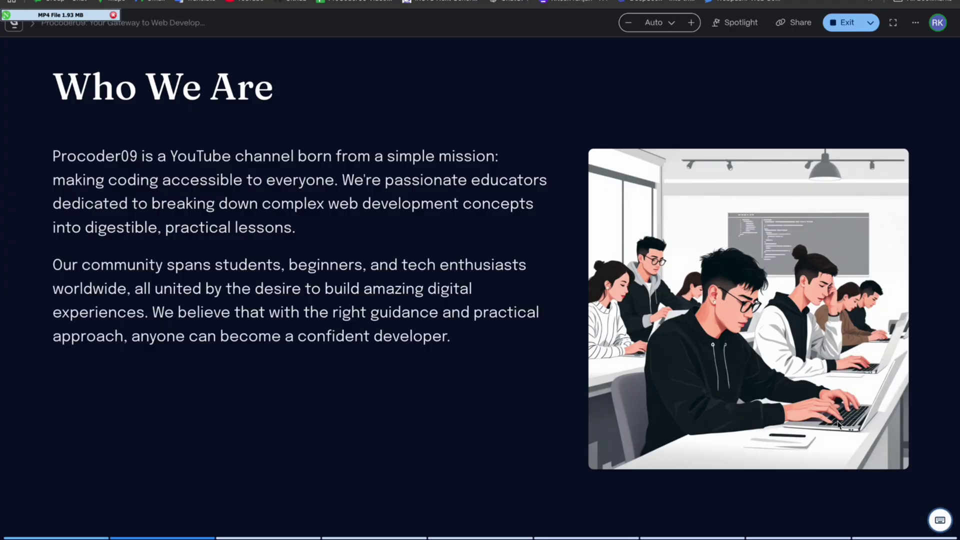
Go through the remaining slides in present mode up to Join the Revolution, and exit the presentation.
{"action": "scroll", "coordinate": [708, 458], "scroll_direction": "down", "scroll_amount": 5}
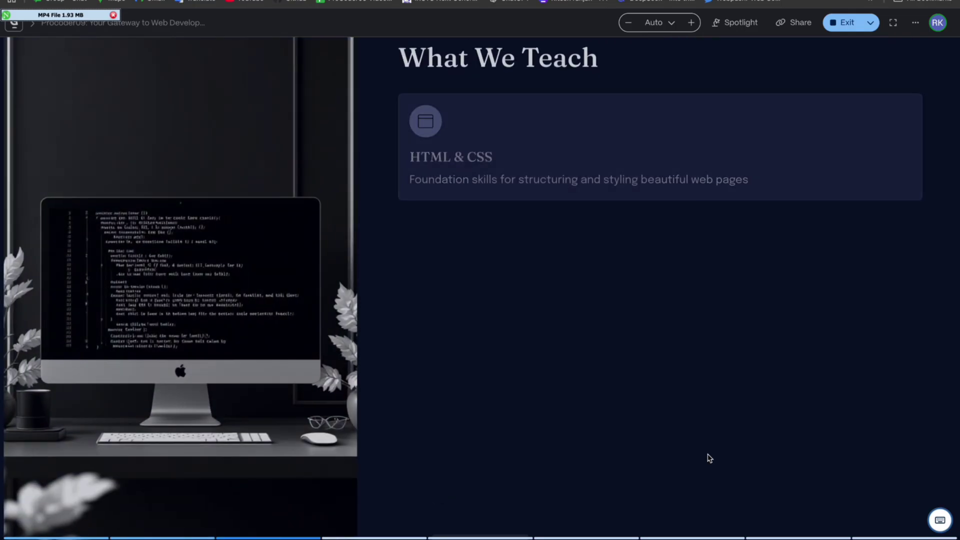
{"action": "scroll", "coordinate": [708, 458], "scroll_direction": "down", "scroll_amount": 5}
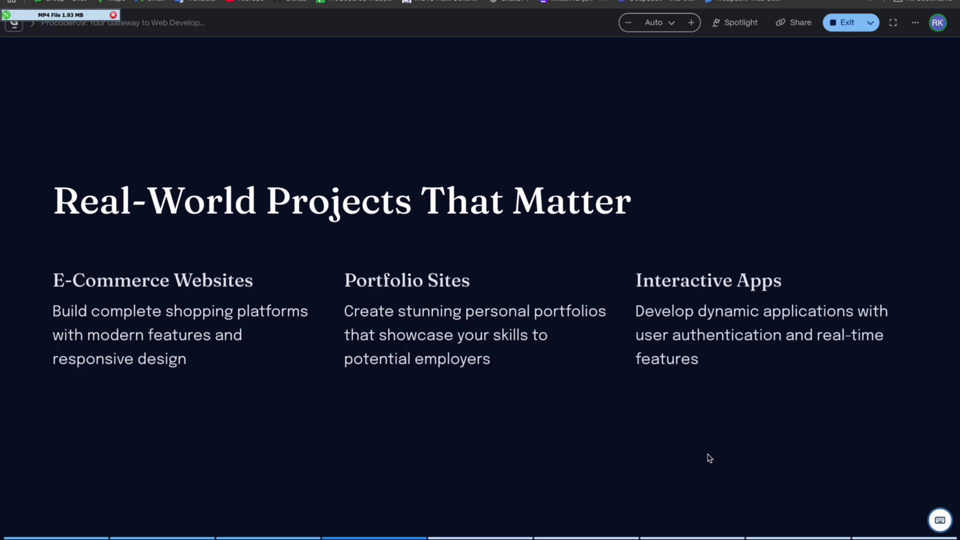
{"action": "scroll", "coordinate": [709, 458], "scroll_direction": "down", "scroll_amount": 5}
{"action": "scroll", "coordinate": [709, 458], "scroll_direction": "down", "scroll_amount": 3}
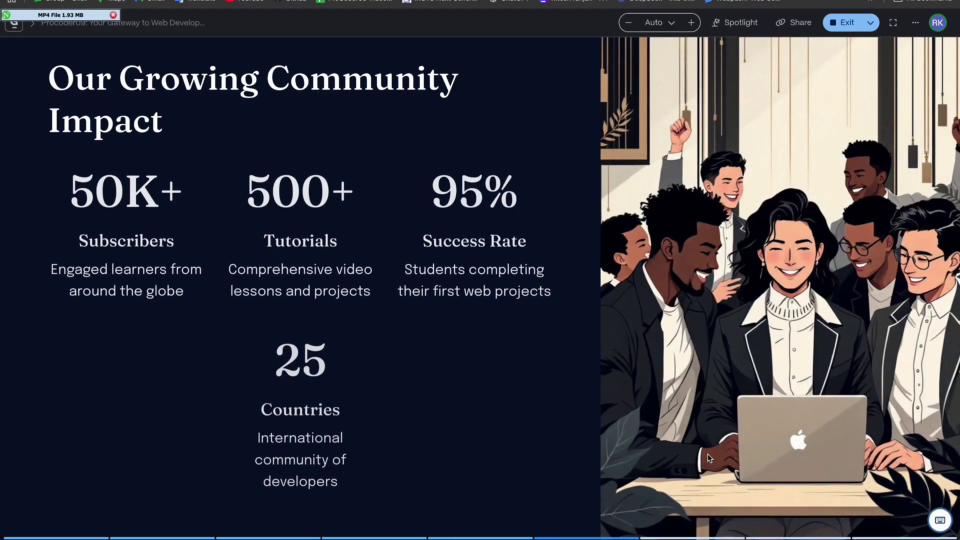
{"action": "scroll", "coordinate": [710, 458], "scroll_direction": "down", "scroll_amount": 5}
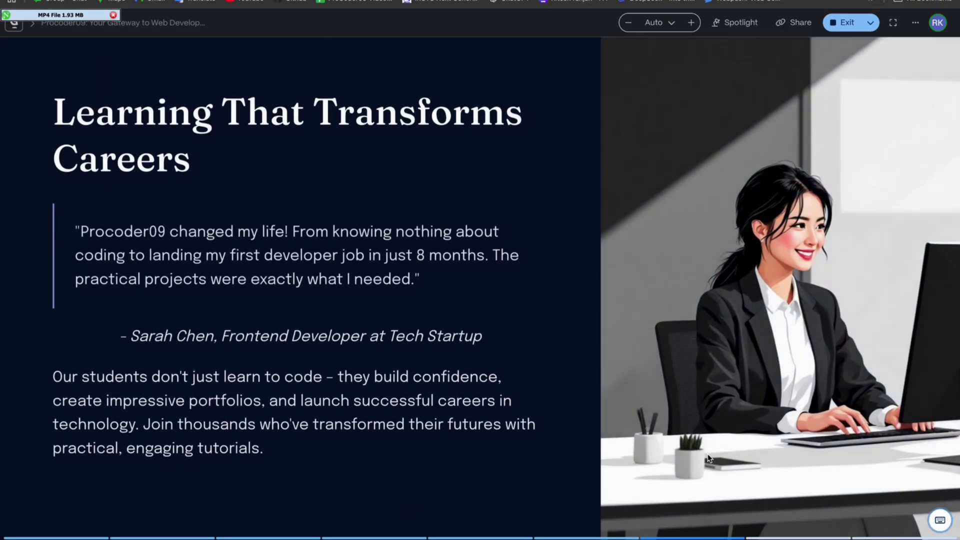
{"action": "scroll", "coordinate": [709, 458], "scroll_direction": "down", "scroll_amount": 5}
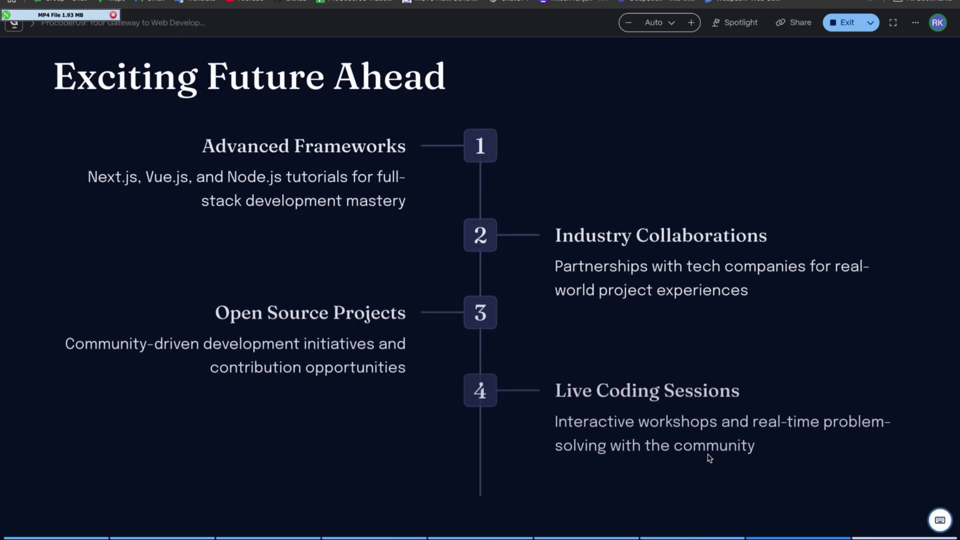
{"action": "scroll", "coordinate": [710, 458], "scroll_direction": "down", "scroll_amount": 5}
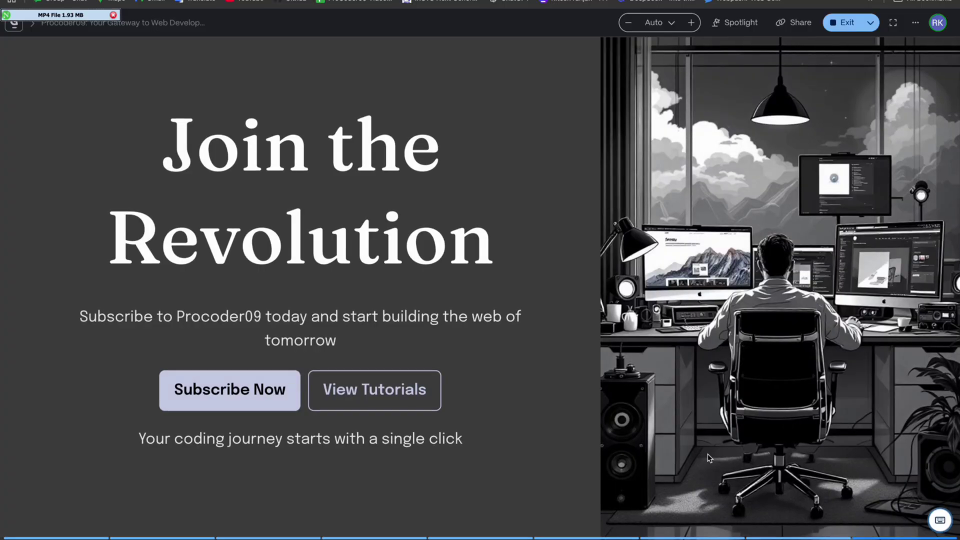
{"action": "scroll", "coordinate": [843, 391], "scroll_direction": "down", "scroll_amount": 3}
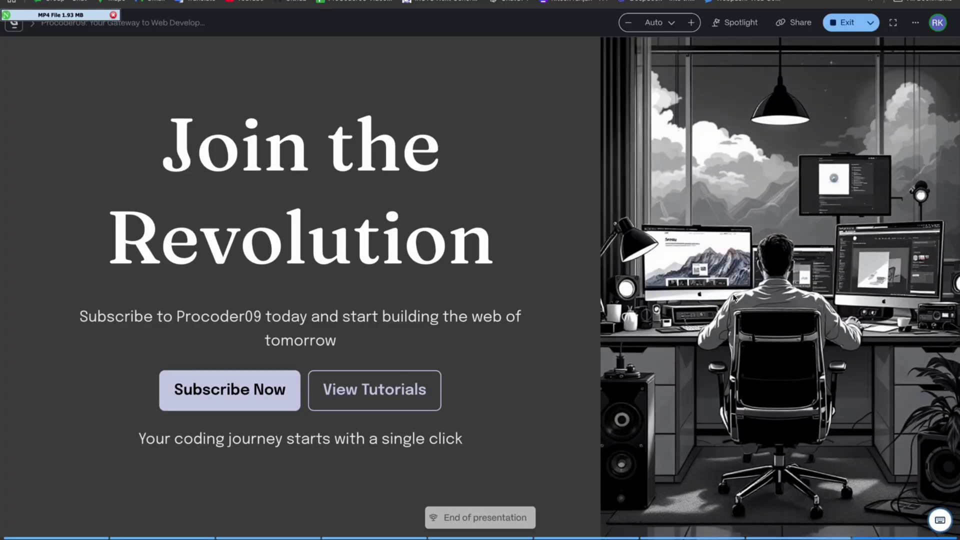
{"action": "left_click", "coordinate": [838, 25]}
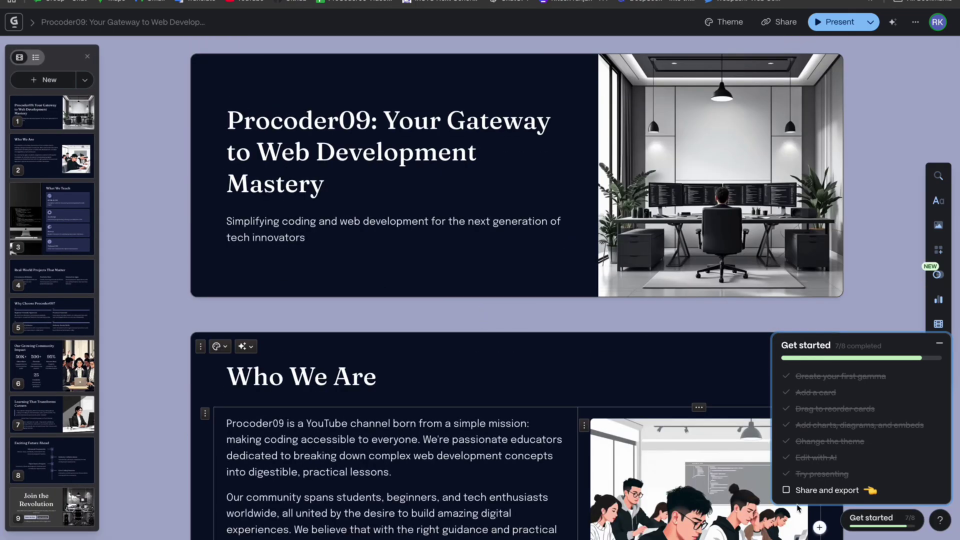
Review the collaboration and link-sharing options from the Share and export checklist item, and dismiss the tip and the checklist's closing message.
{"action": "left_click", "coordinate": [827, 490]}
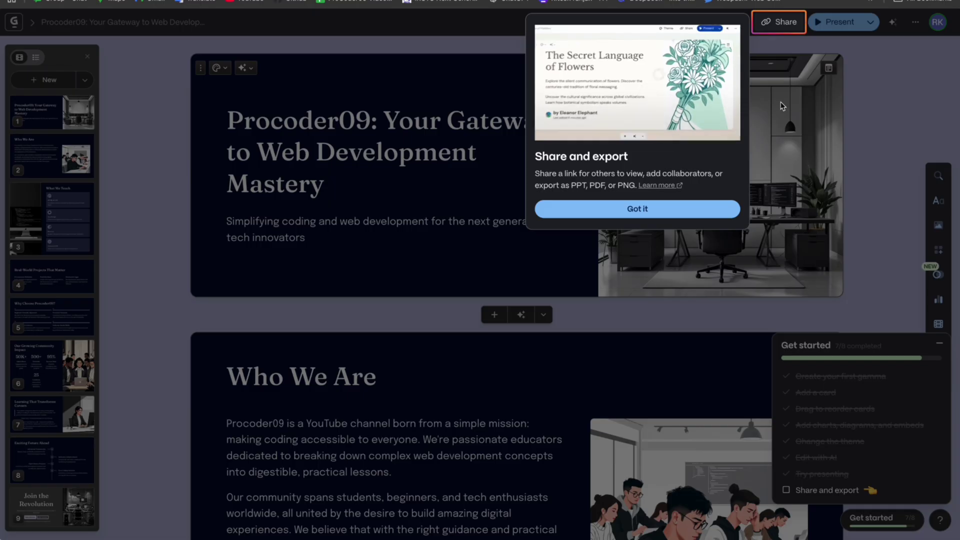
{"action": "left_click", "coordinate": [781, 22]}
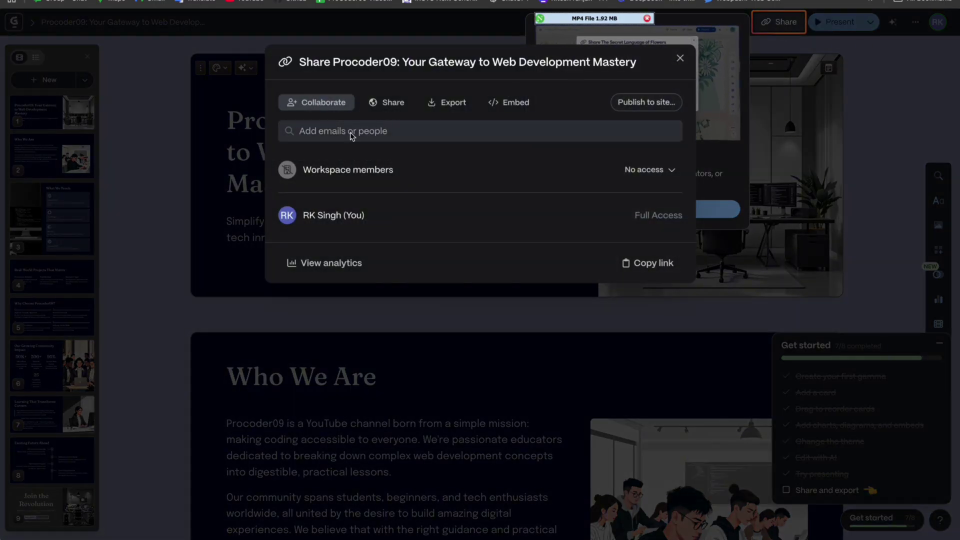
{"action": "left_click", "coordinate": [392, 106]}
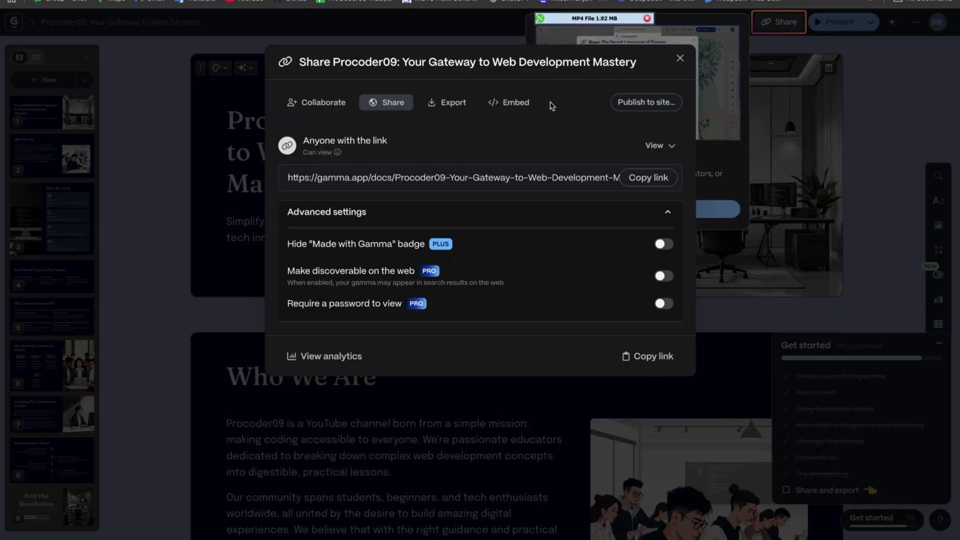
{"action": "left_click", "coordinate": [680, 58]}
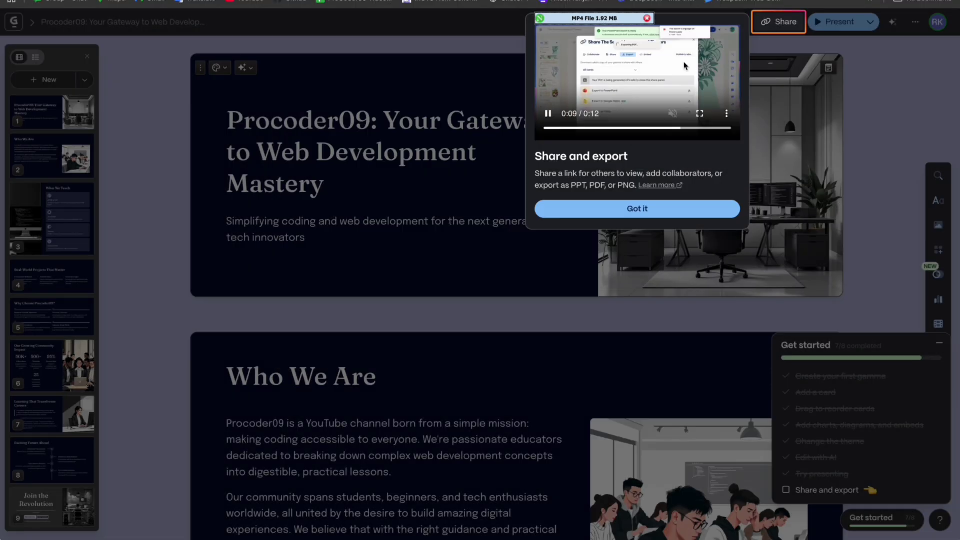
{"action": "left_click", "coordinate": [779, 22]}
{"action": "left_click", "coordinate": [683, 65]}
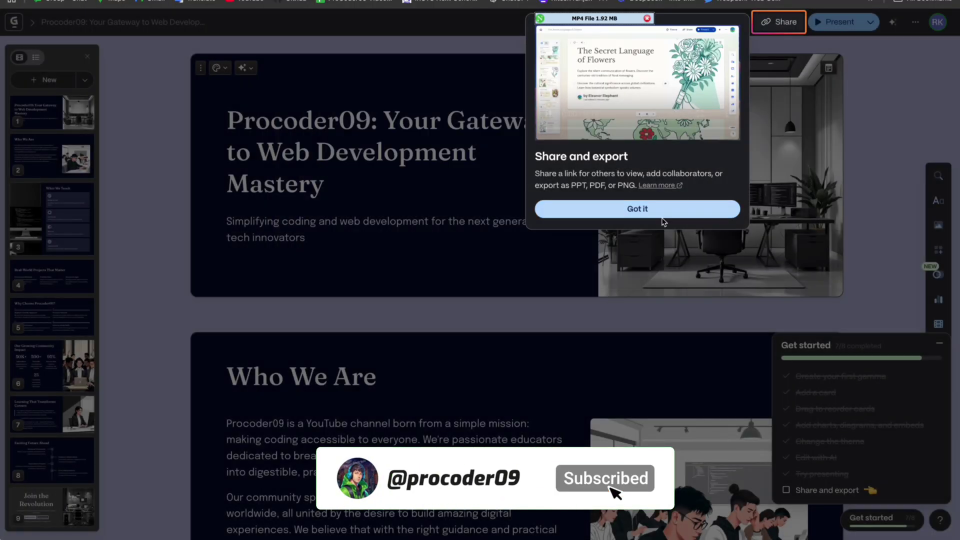
{"action": "left_click", "coordinate": [667, 210]}
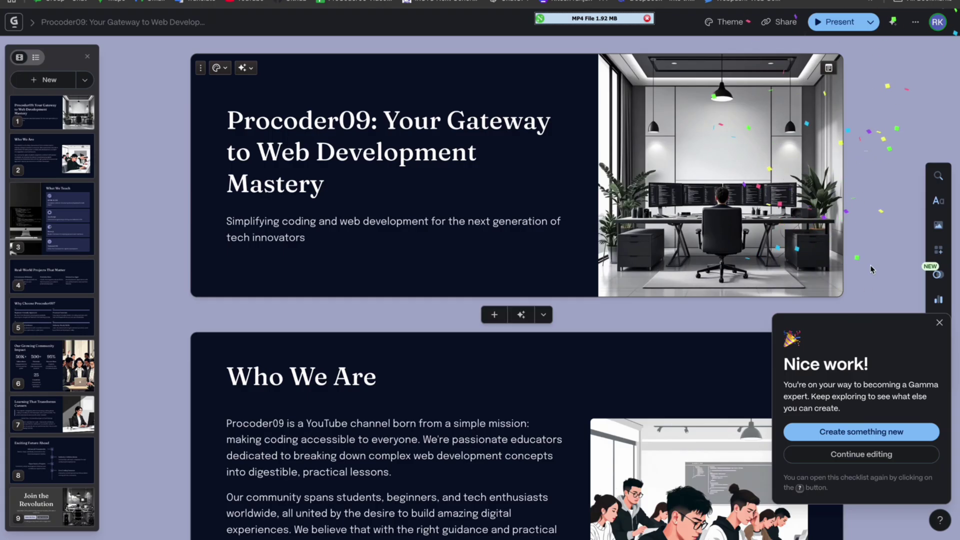
{"action": "left_click", "coordinate": [939, 323]}
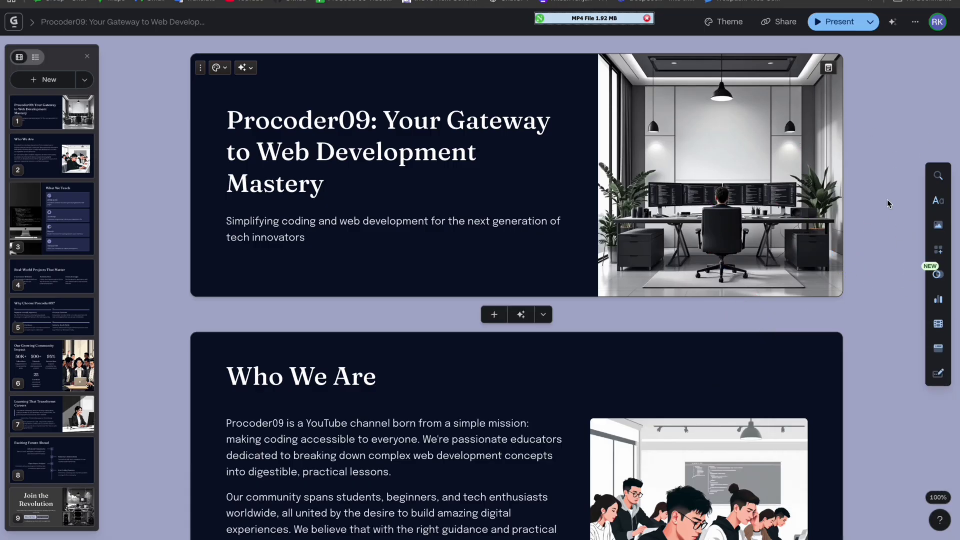
Change the Subscribers figure on the Our Growing Community Impact card to 22K+.
{"action": "scroll", "coordinate": [639, 265], "scroll_direction": "down", "scroll_amount": 20}
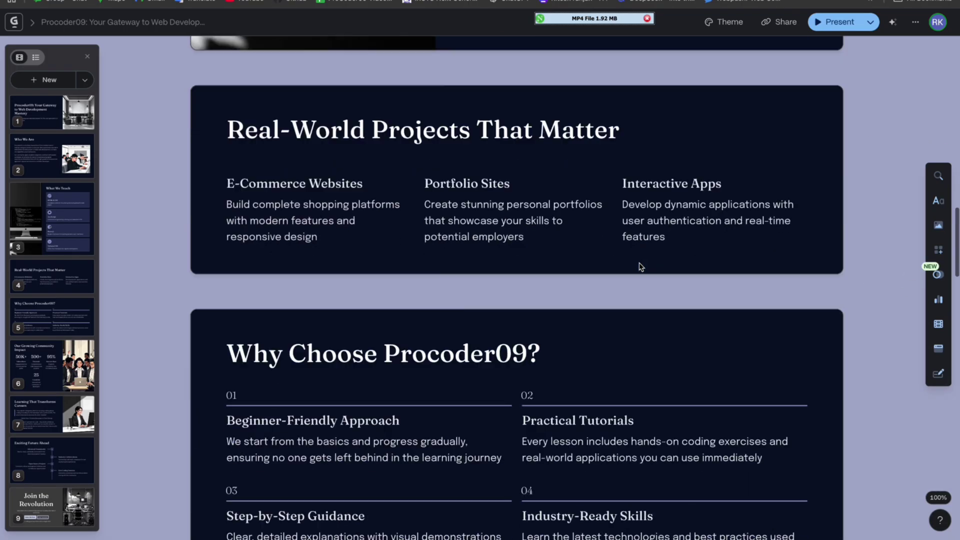
{"action": "scroll", "coordinate": [639, 263], "scroll_direction": "up", "scroll_amount": 10}
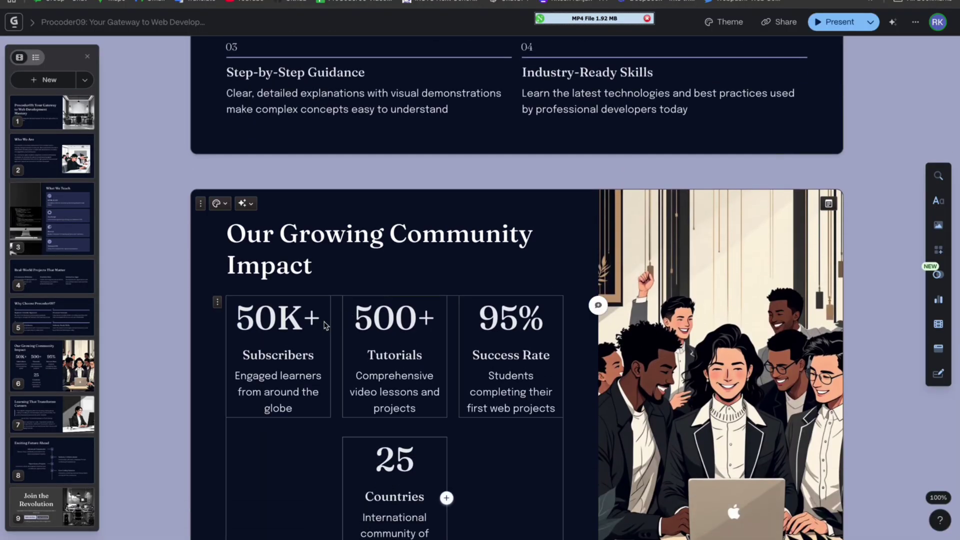
{"action": "scroll", "coordinate": [459, 327], "scroll_direction": "down", "scroll_amount": 3}
{"action": "scroll", "coordinate": [459, 327], "scroll_direction": "up", "scroll_amount": 2}
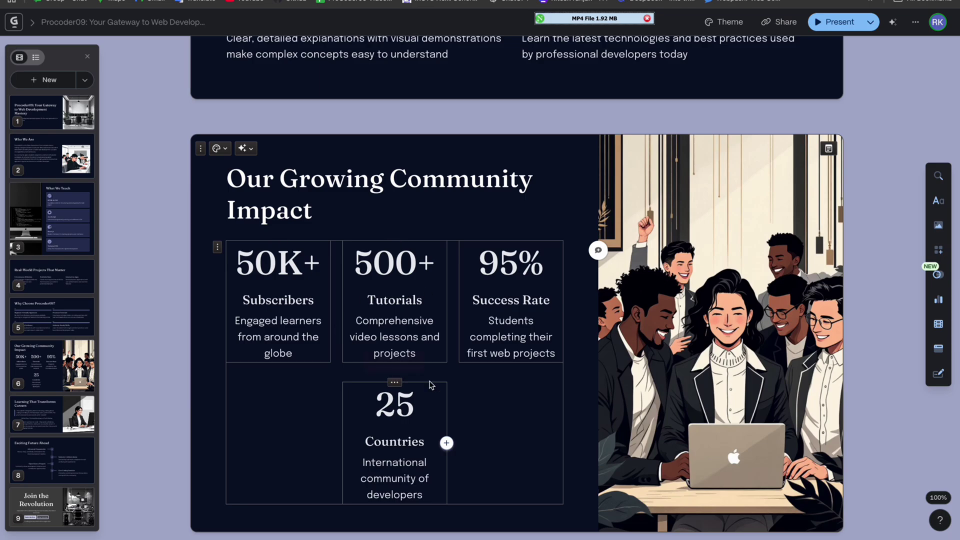
{"action": "double_click", "coordinate": [272, 266]}
{"action": "left_click", "coordinate": [272, 266]}
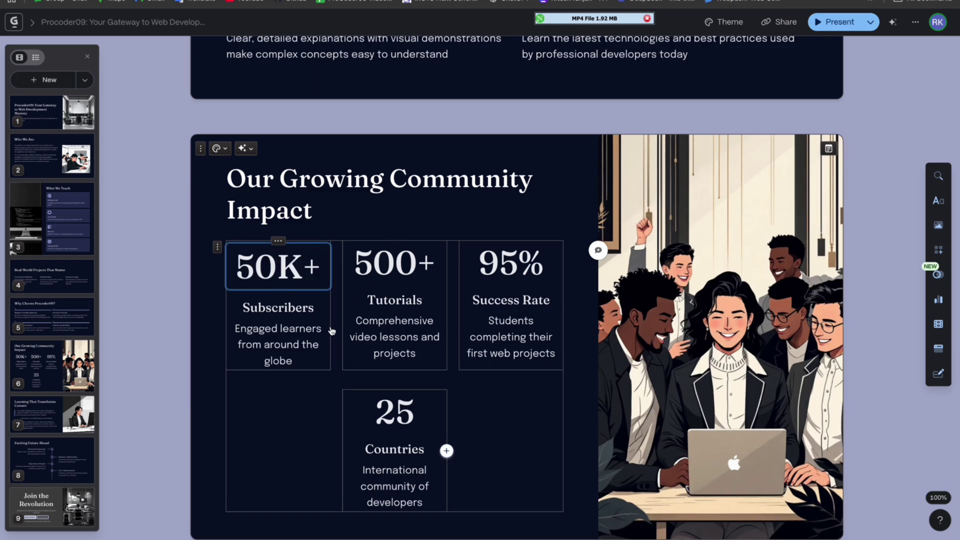
{"action": "key", "text": "BackSpace"}
{"action": "key", "text": "BackSpace"}
{"action": "type", "text": "22"}
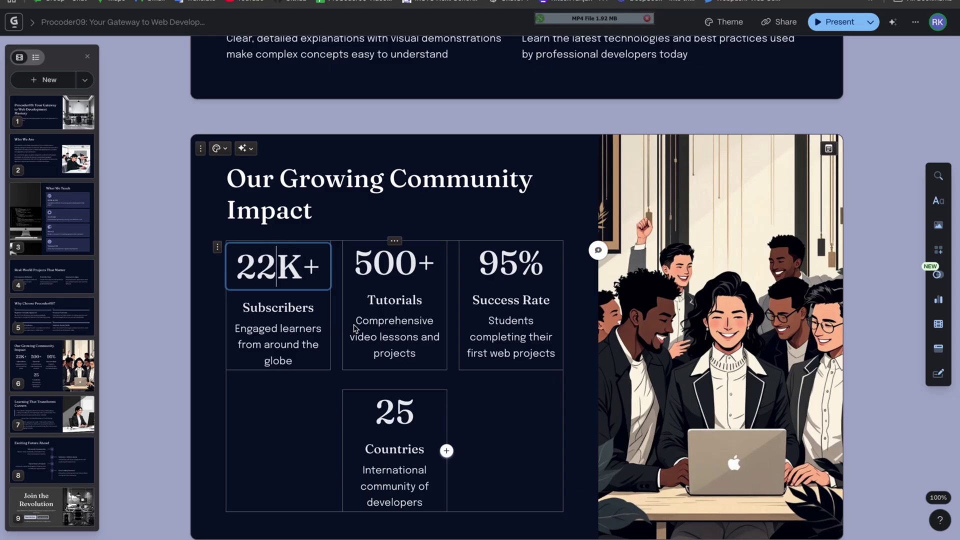
Change the Tutorials figure on the Our Growing Community Impact card to 100+.
{"action": "double_click", "coordinate": [410, 270]}
{"action": "left_click", "coordinate": [413, 280]}
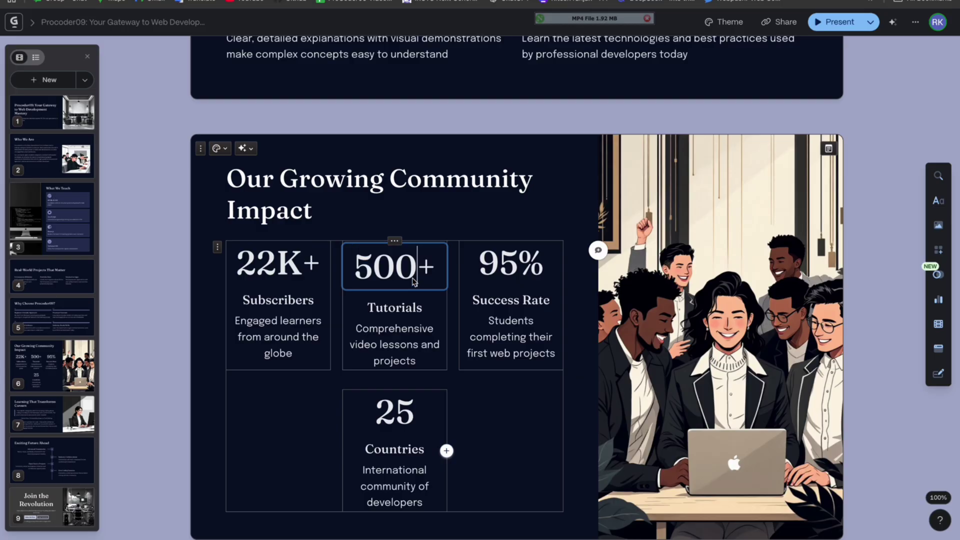
{"action": "key", "text": "BackSpace"}
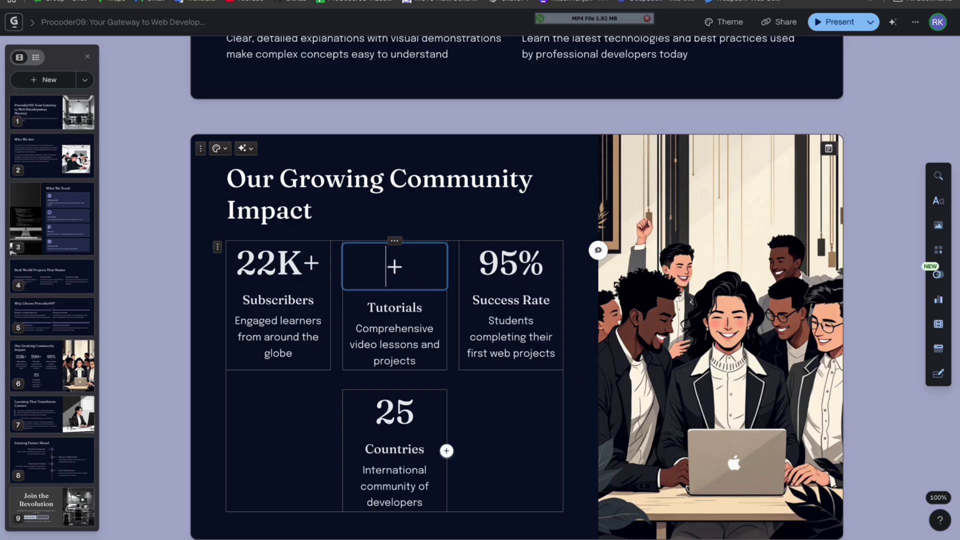
{"action": "type", "text": "00"}
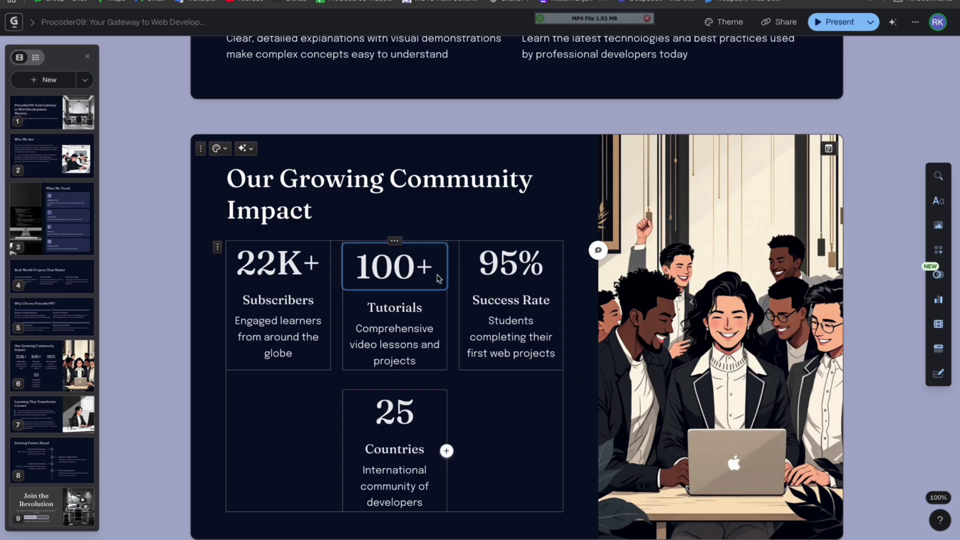
Change the Success Rate figure on the Our Growing Community Impact card to 60%.
{"action": "double_click", "coordinate": [525, 270]}
{"action": "left_click", "coordinate": [523, 270]}
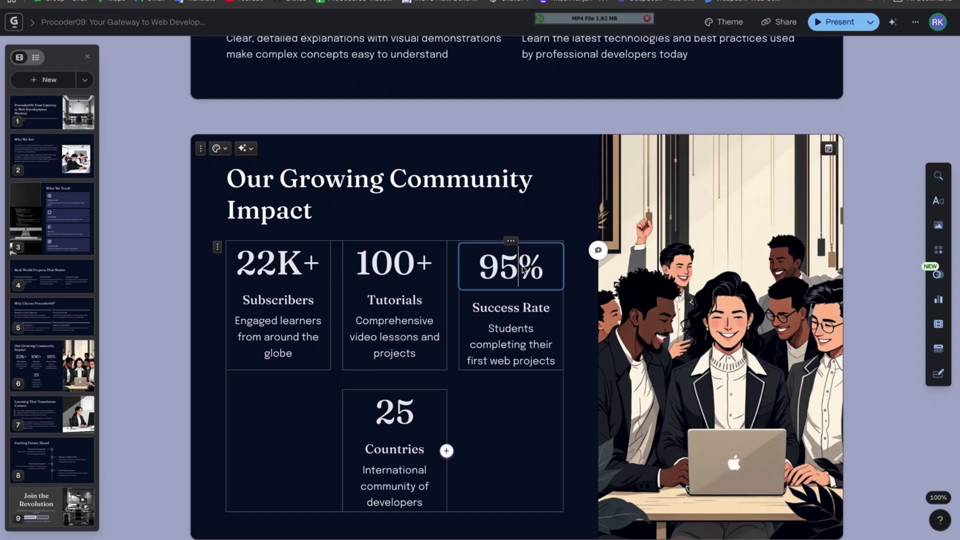
{"action": "key", "text": "BackSpace"}
{"action": "key", "text": "BackSpace"}
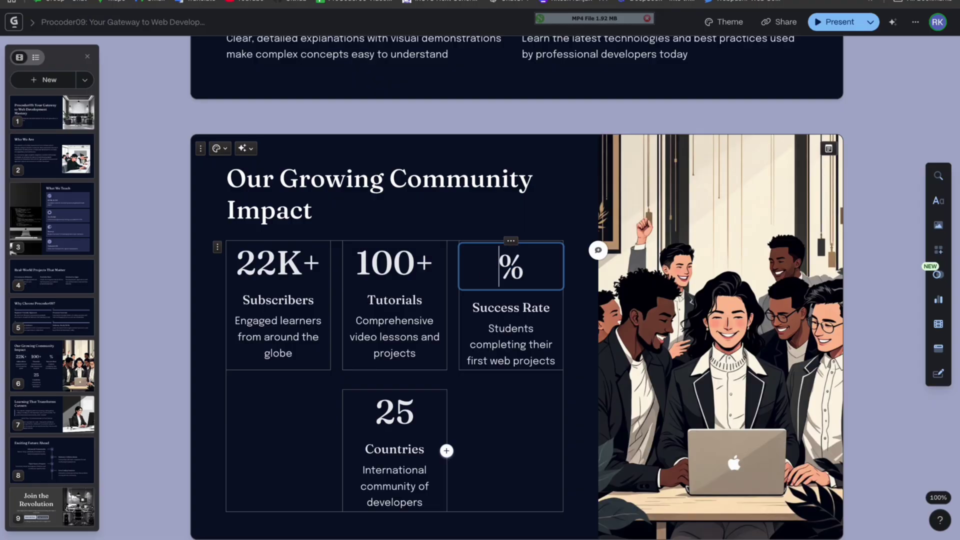
{"action": "type", "text": "8-"}
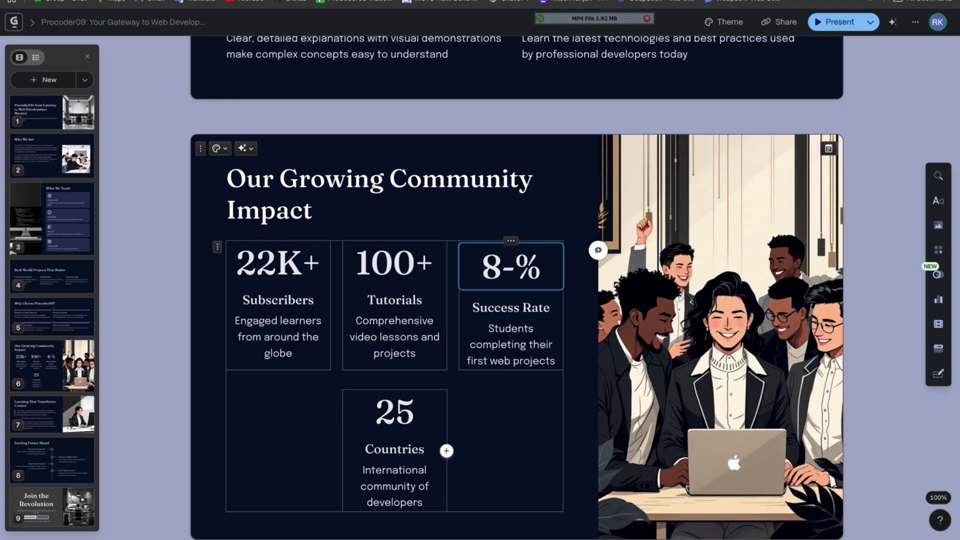
{"action": "key", "text": "BackSpace"}
{"action": "type", "text": "0"}
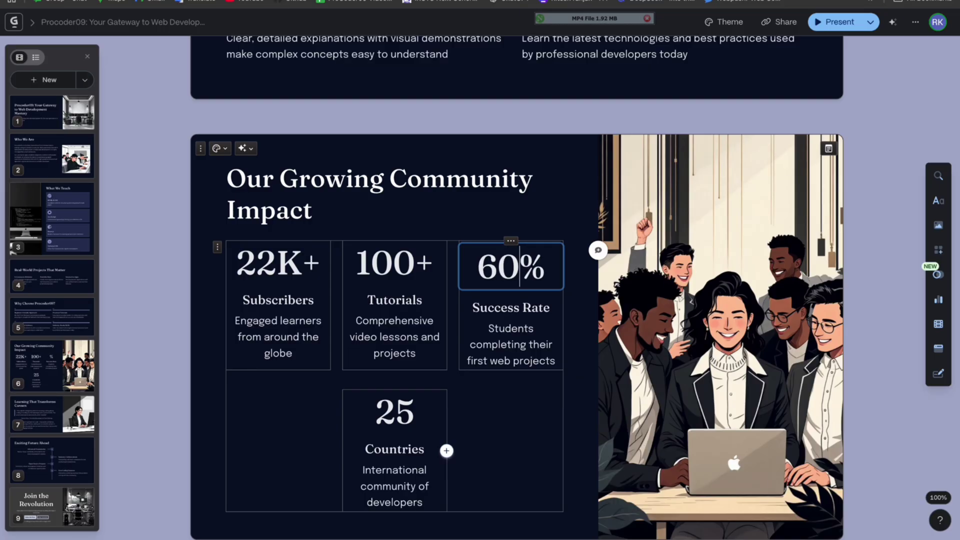
Change the Countries figure on the Our Growing Community Impact card to 18 and deselect the stats block.
{"action": "double_click", "coordinate": [417, 408]}
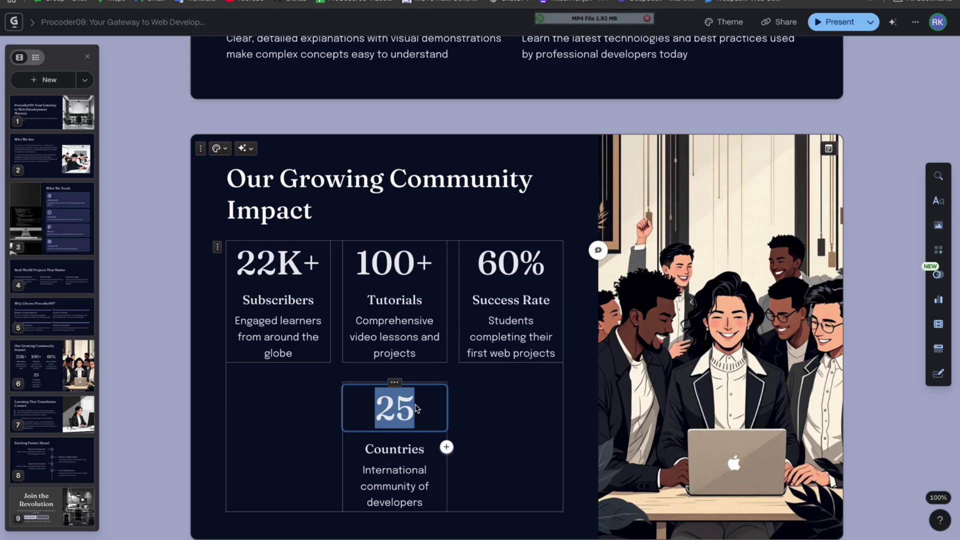
{"action": "type", "text": "18"}
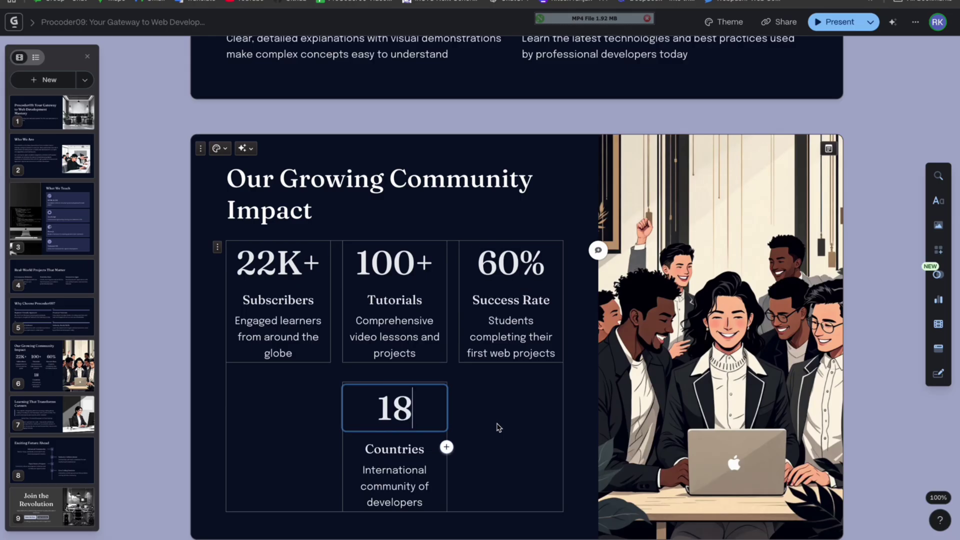
{"action": "left_click", "coordinate": [500, 428]}
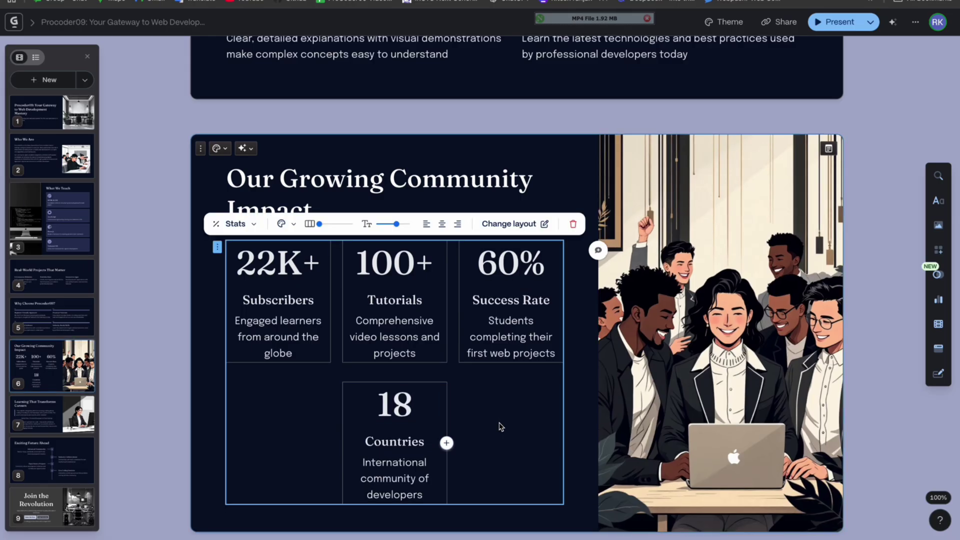
{"action": "left_click", "coordinate": [591, 311]}
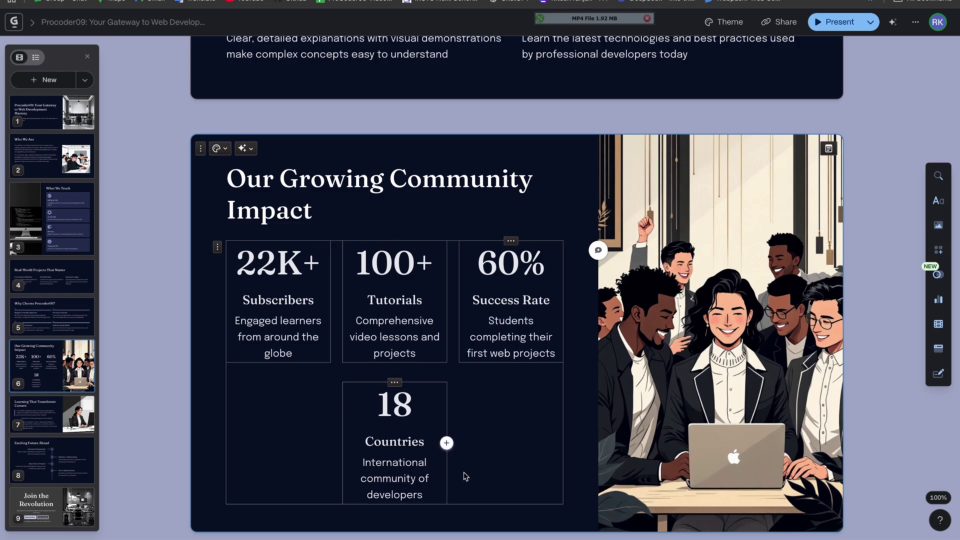
Change the Interactive Apps heading on the Real-World Projects That Matter card to Interactive Web Apps.
{"action": "scroll", "coordinate": [542, 438], "scroll_direction": "up", "scroll_amount": 3}
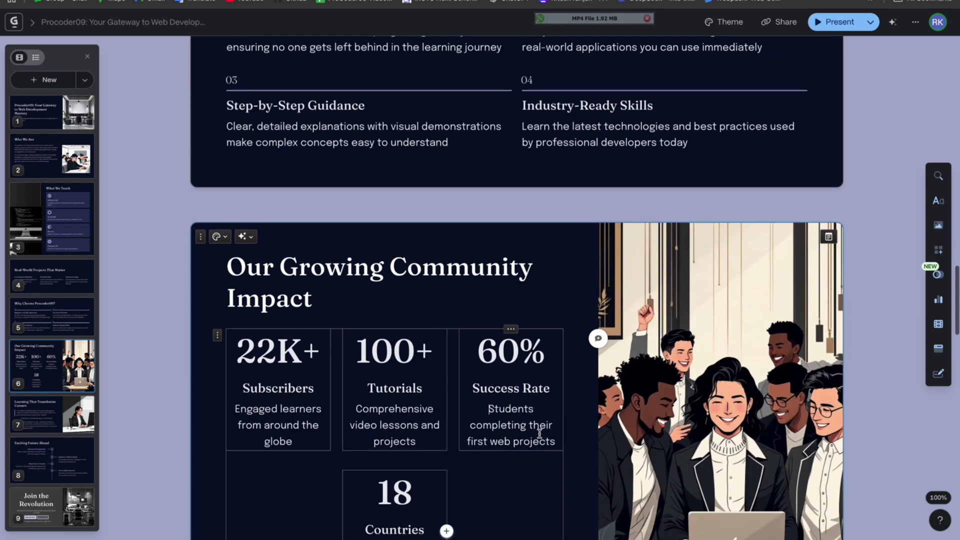
{"action": "scroll", "coordinate": [540, 433], "scroll_direction": "down", "scroll_amount": 2}
{"action": "left_click", "coordinate": [671, 283]}
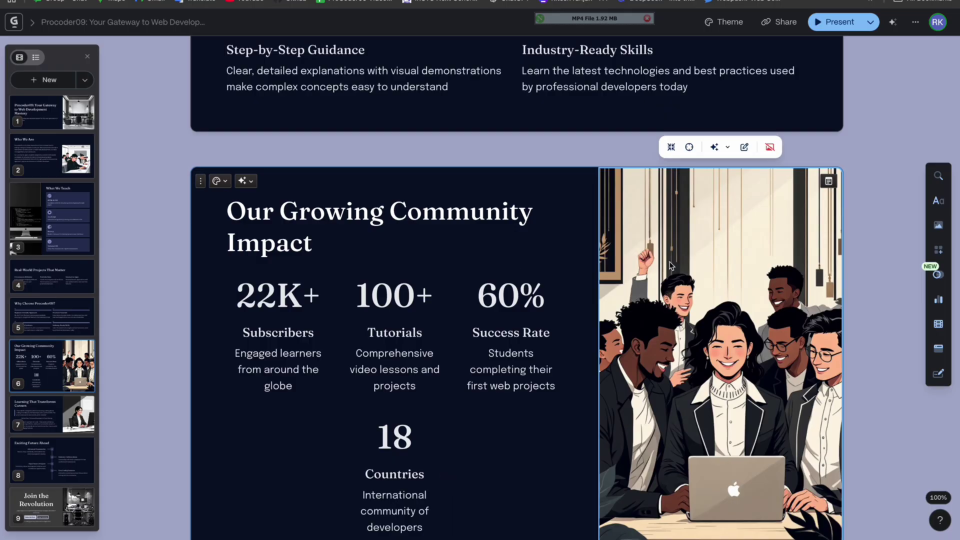
{"action": "scroll", "coordinate": [599, 270], "scroll_direction": "up", "scroll_amount": 10}
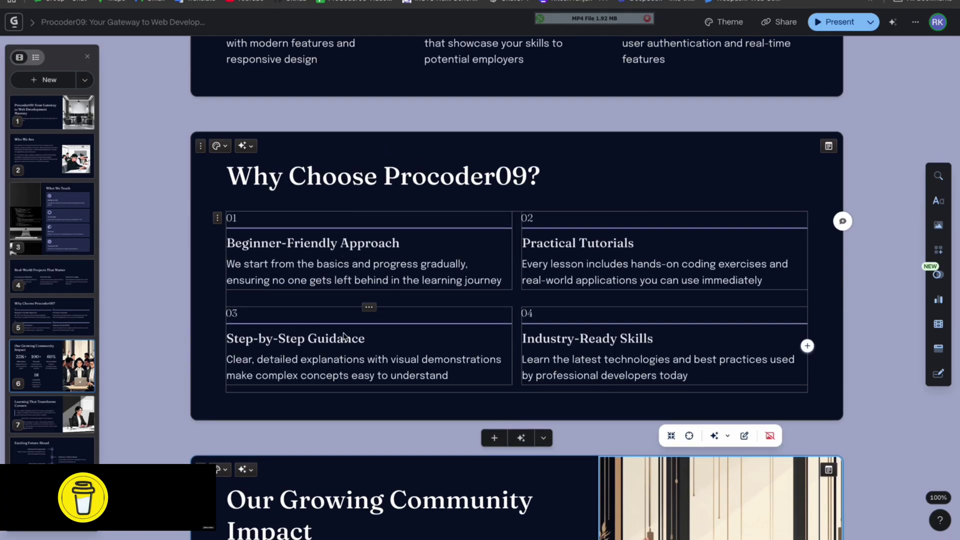
{"action": "scroll", "coordinate": [623, 341], "scroll_direction": "up", "scroll_amount": 10}
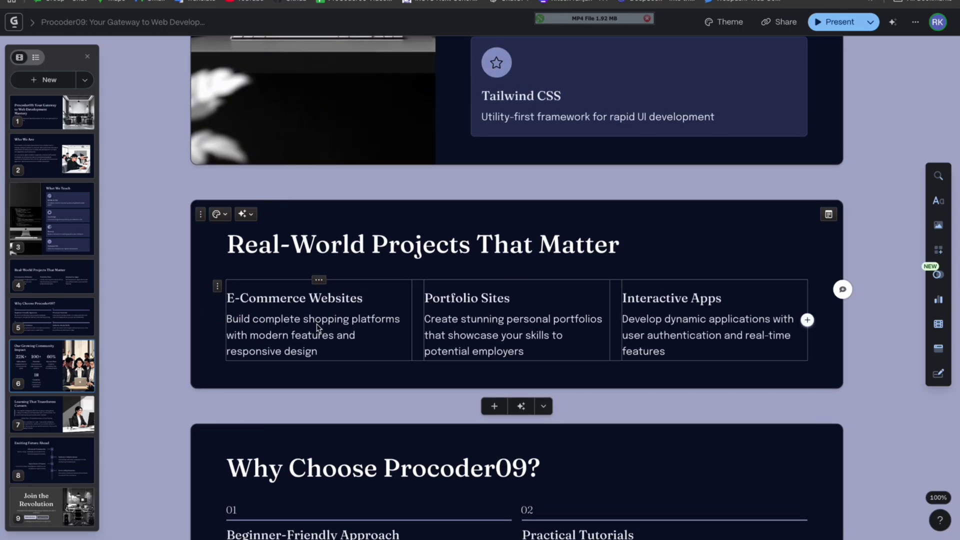
{"action": "left_click", "coordinate": [316, 323]}
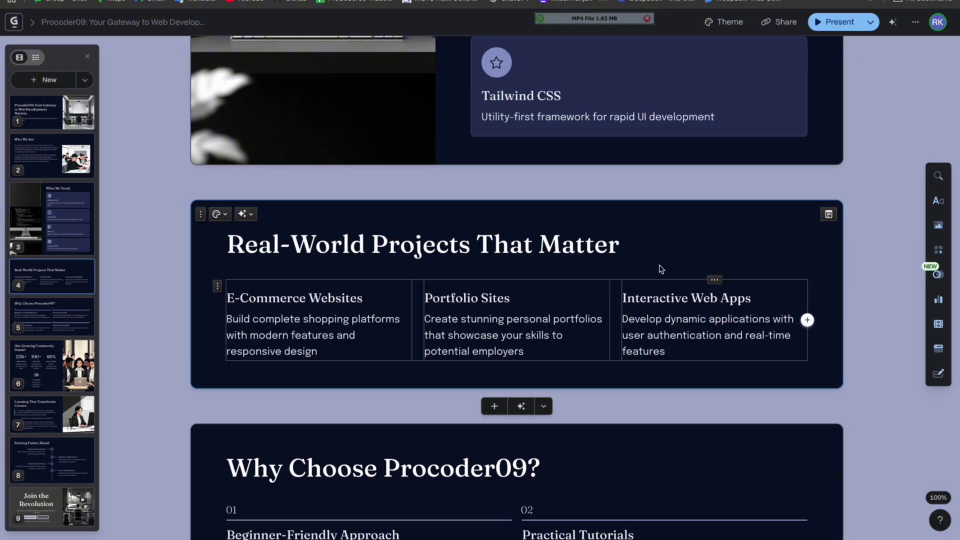
Review the presentation's cards from the opening title to the closing Join the Revolution card, and return to the beginning.
{"action": "scroll", "coordinate": [654, 267], "scroll_direction": "up", "scroll_amount": 7}
{"action": "scroll", "coordinate": [652, 259], "scroll_direction": "up", "scroll_amount": 1}
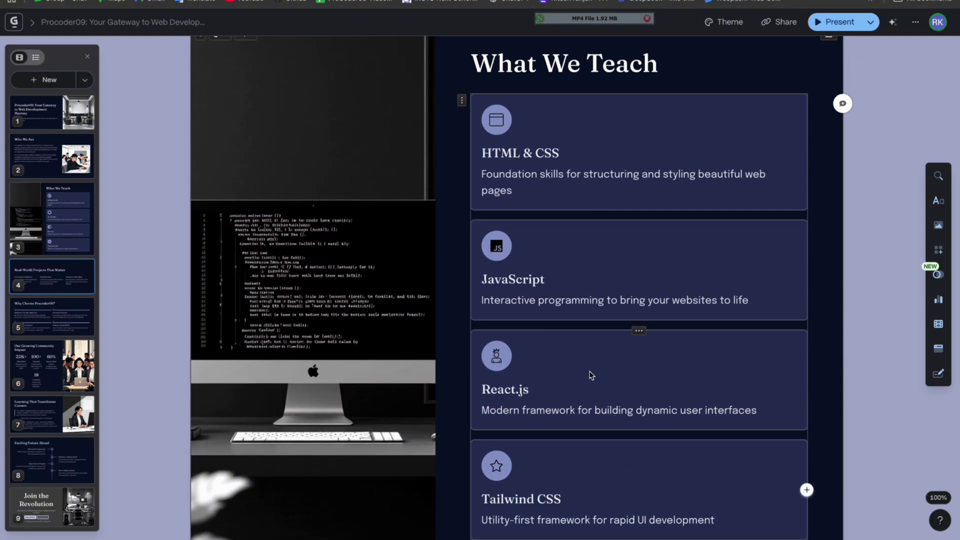
{"action": "scroll", "coordinate": [592, 443], "scroll_direction": "down", "scroll_amount": 1}
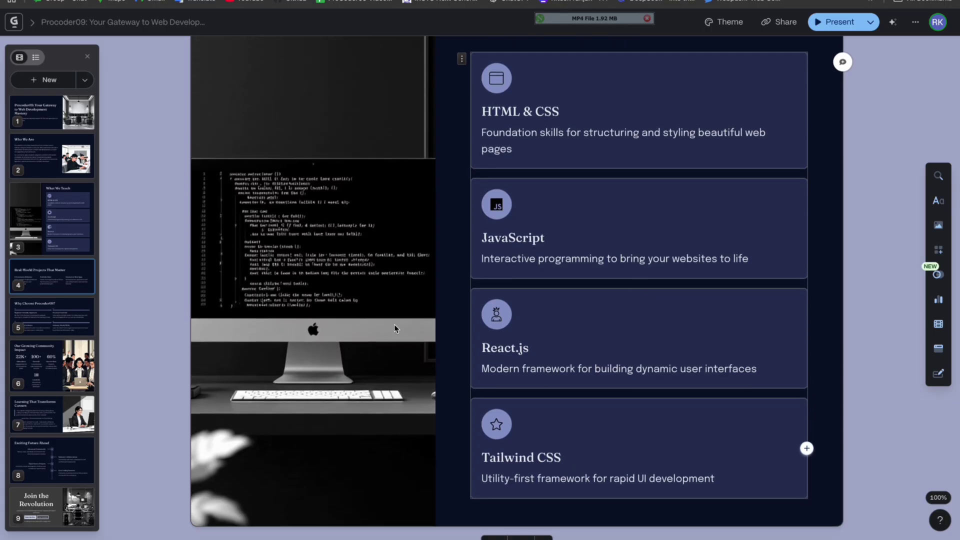
{"action": "scroll", "coordinate": [358, 317], "scroll_direction": "up", "scroll_amount": 7}
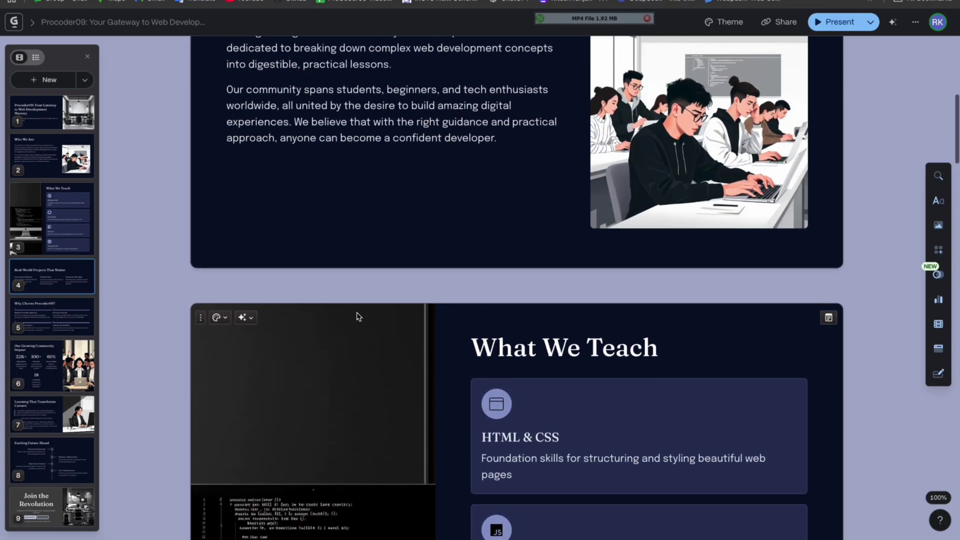
{"action": "scroll", "coordinate": [358, 317], "scroll_direction": "up", "scroll_amount": 5}
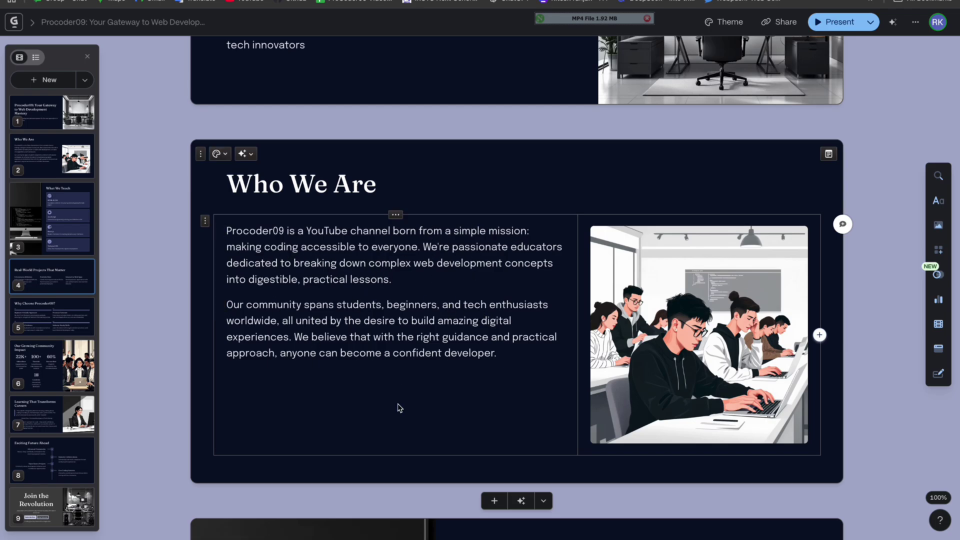
{"action": "scroll", "coordinate": [505, 394], "scroll_direction": "up", "scroll_amount": 4}
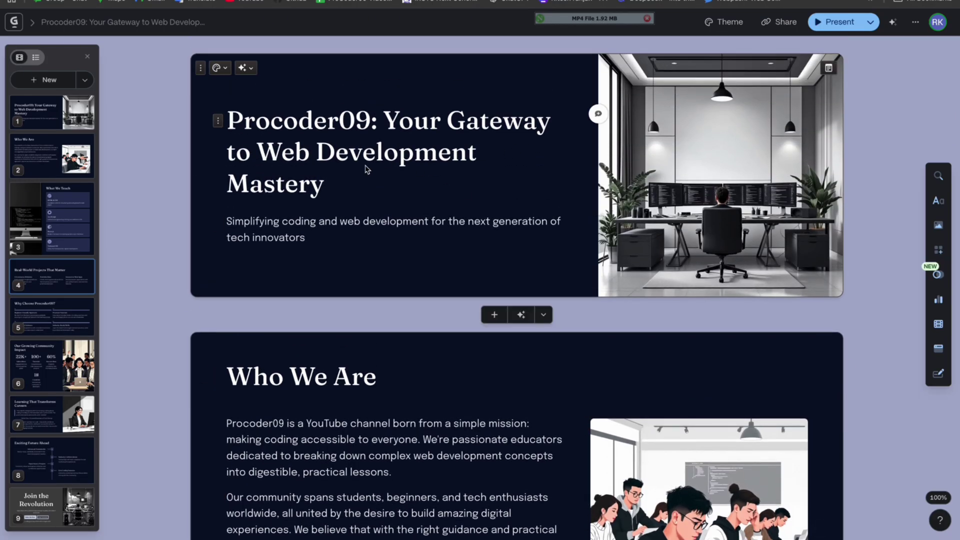
{"action": "scroll", "coordinate": [475, 197], "scroll_direction": "down", "scroll_amount": 20}
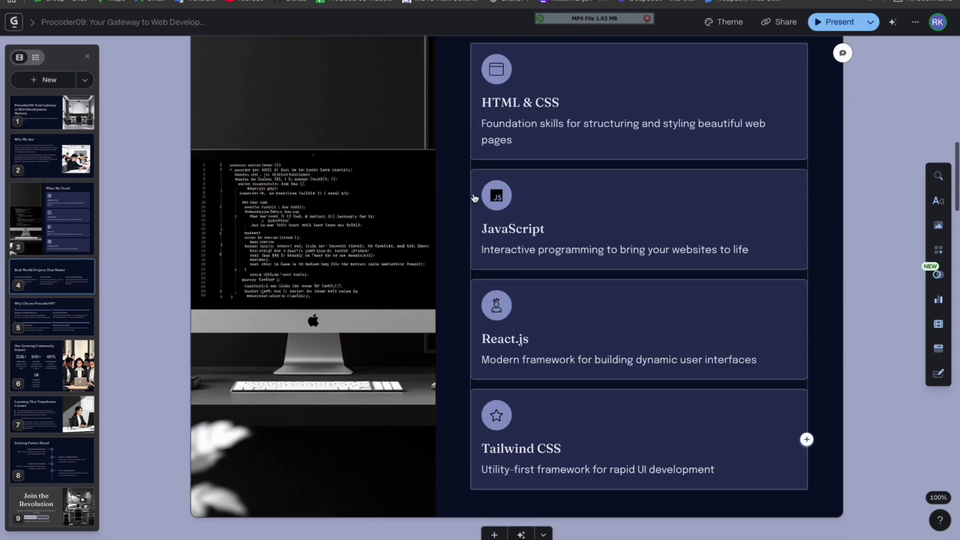
{"action": "scroll", "coordinate": [474, 194], "scroll_direction": "down", "scroll_amount": 20}
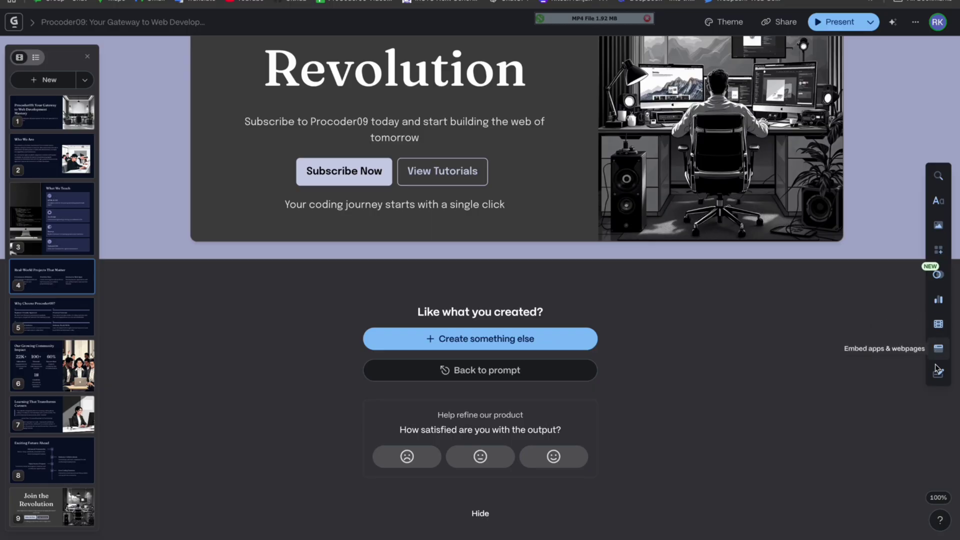
{"action": "scroll", "coordinate": [821, 373], "scroll_direction": "up", "scroll_amount": 20}
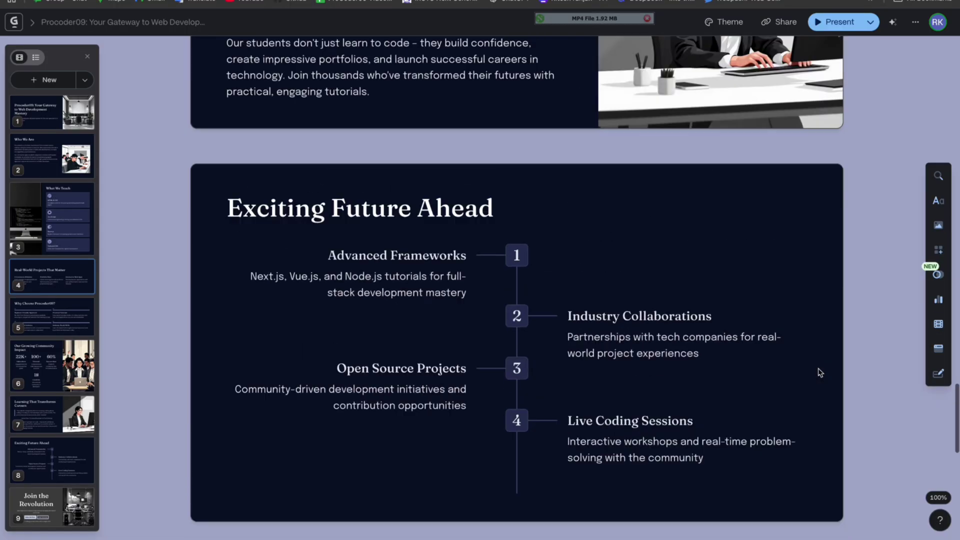
{"action": "scroll", "coordinate": [820, 373], "scroll_direction": "down", "scroll_amount": 5}
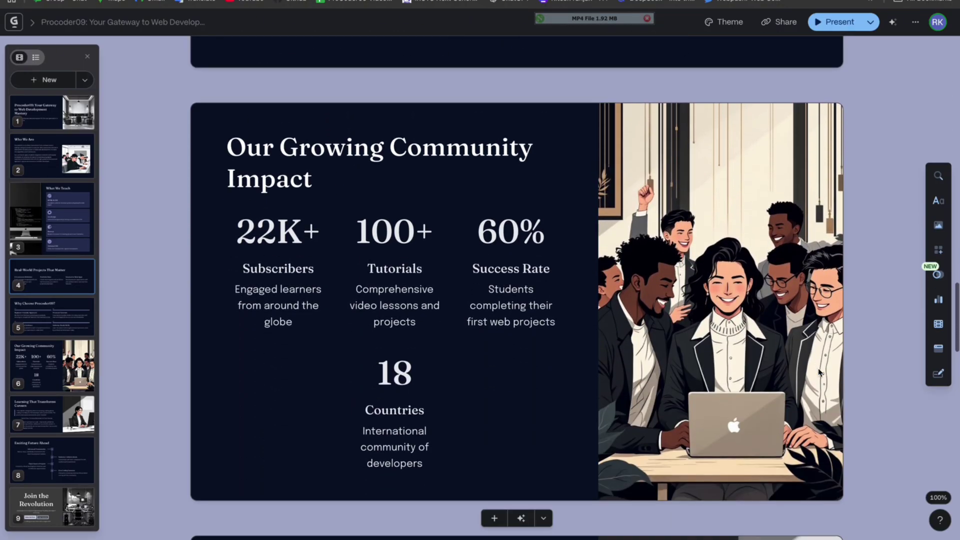
{"action": "left_click", "coordinate": [939, 301]}
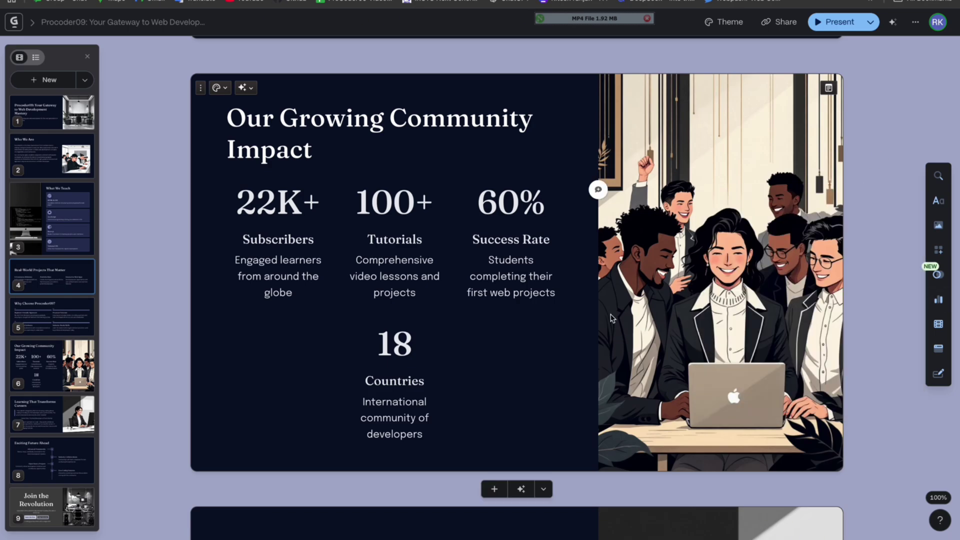
{"action": "scroll", "coordinate": [611, 317], "scroll_direction": "up", "scroll_amount": 15}
{"action": "scroll", "coordinate": [611, 318], "scroll_direction": "up", "scroll_amount": 10}
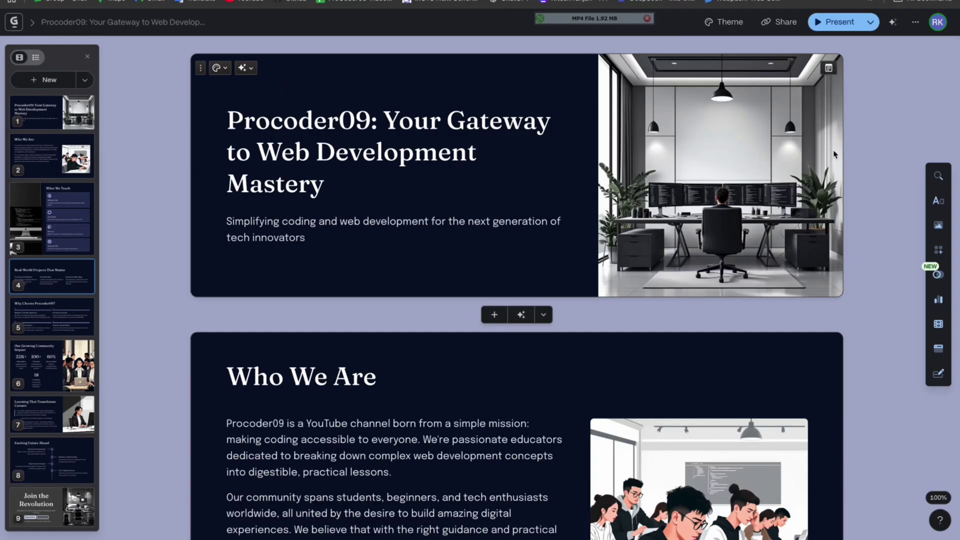
Open the theme picker and look over the available themes.
{"action": "left_click", "coordinate": [730, 21]}
{"action": "scroll", "coordinate": [592, 356], "scroll_direction": "up", "scroll_amount": 8}
{"action": "scroll", "coordinate": [591, 359], "scroll_direction": "up", "scroll_amount": 3}
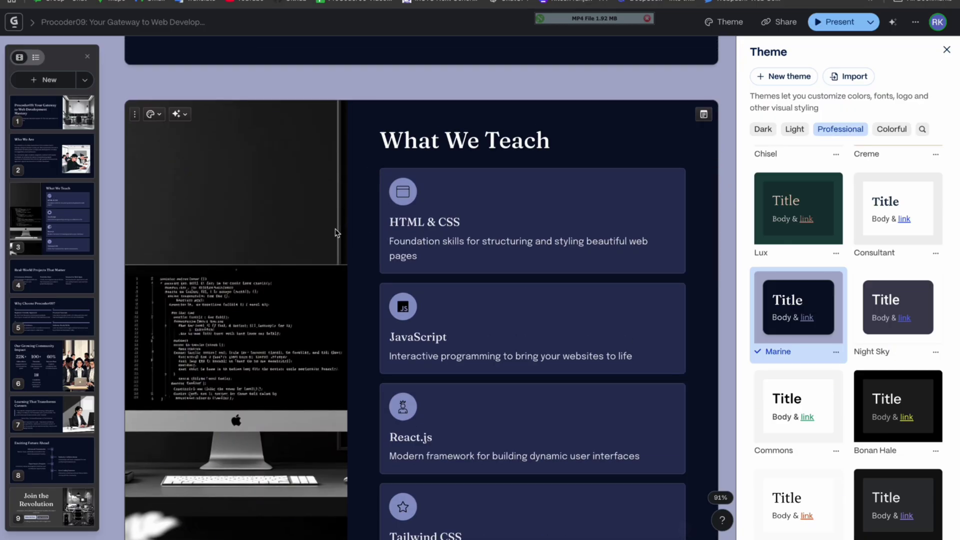
Move the computer image on the What We Teach card into the React.js box.
{"action": "left_click", "coordinate": [322, 240]}
{"action": "left_click_drag", "start_coordinate": [303, 268], "coordinate": [351, 442]}
{"action": "scroll", "coordinate": [369, 414], "scroll_direction": "down", "scroll_amount": 2}
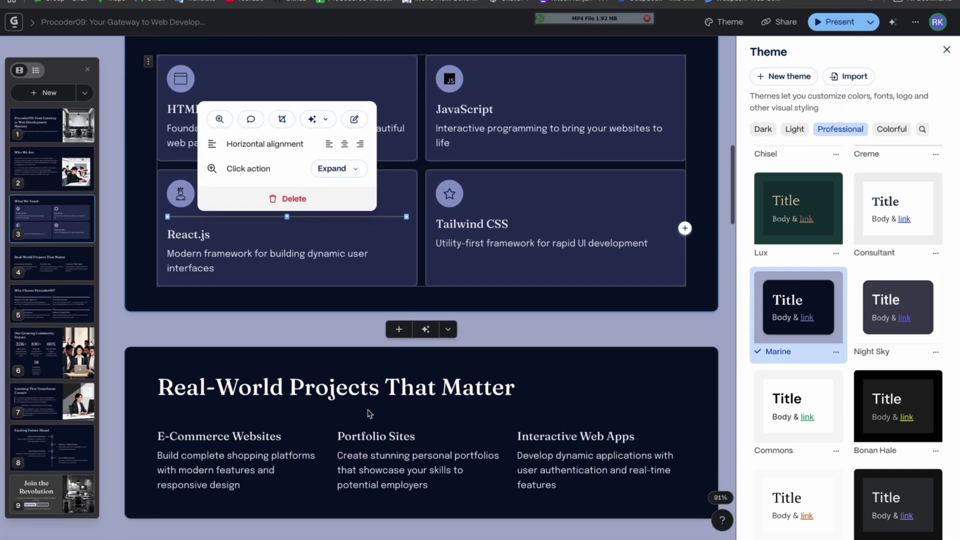
{"action": "left_click", "coordinate": [710, 249]}
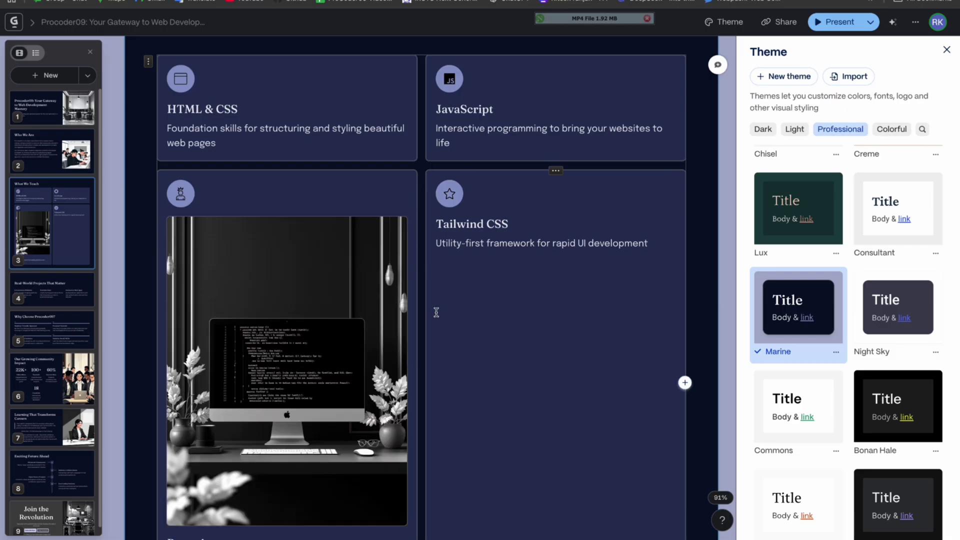
Move the computer image out of the React.js box to full width below the four topic boxes.
{"action": "scroll", "coordinate": [437, 312], "scroll_direction": "up", "scroll_amount": 1}
{"action": "scroll", "coordinate": [436, 313], "scroll_direction": "down", "scroll_amount": 3}
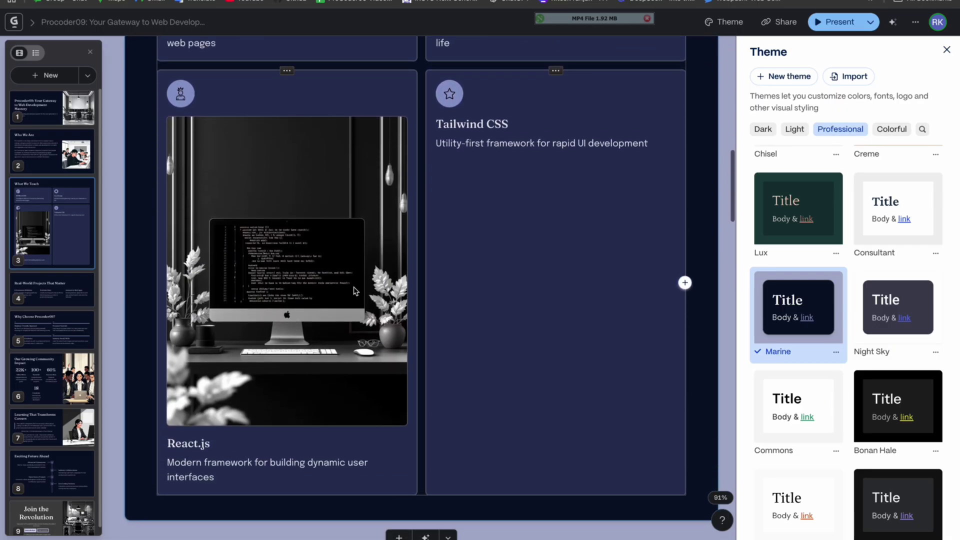
{"action": "left_click_drag", "start_coordinate": [338, 285], "coordinate": [407, 517]}
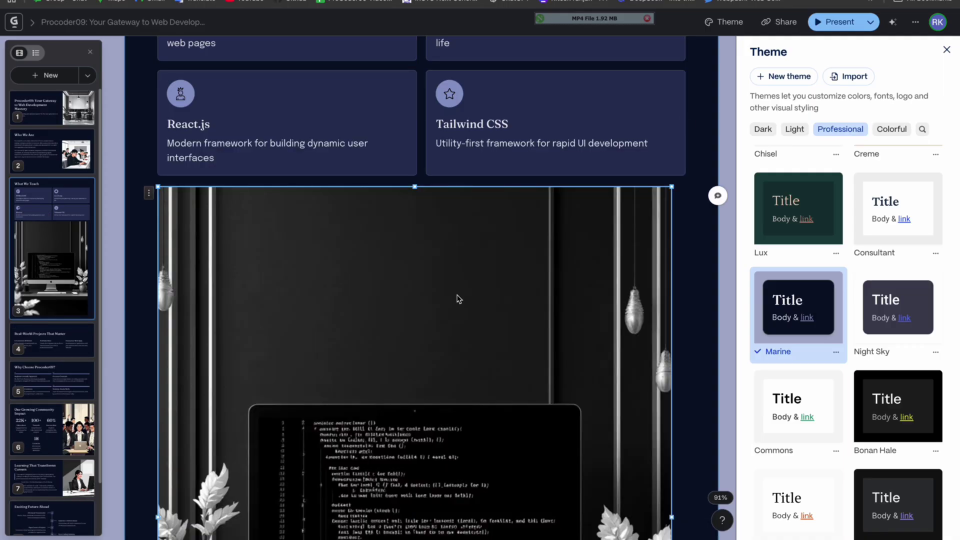
Crop the empty upper area off the computer image on the What We Teach card, down to just above the monitor.
{"action": "left_click", "coordinate": [459, 299]}
{"action": "scroll", "coordinate": [460, 299], "scroll_direction": "up", "scroll_amount": 2}
{"action": "scroll", "coordinate": [459, 299], "scroll_direction": "down", "scroll_amount": 5}
{"action": "scroll", "coordinate": [459, 300], "scroll_direction": "up", "scroll_amount": 4}
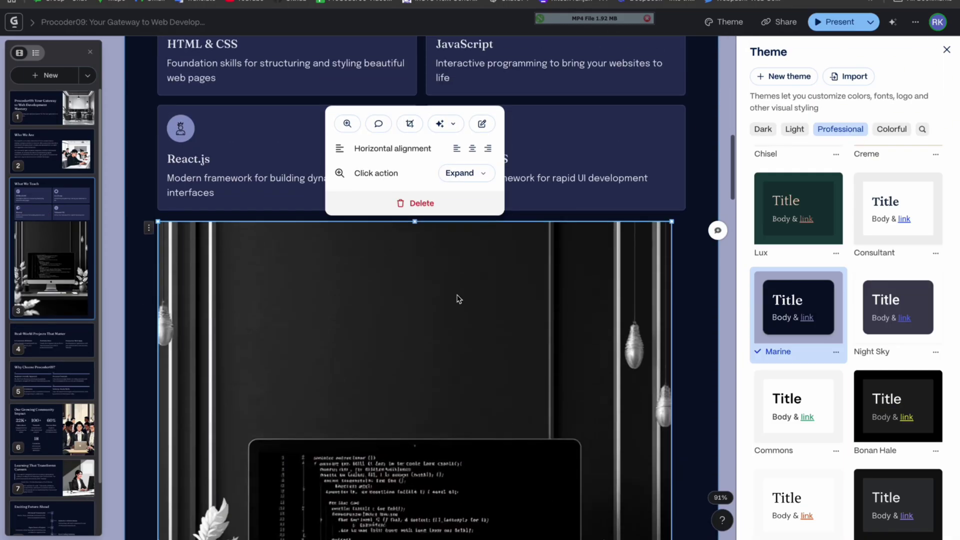
{"action": "scroll", "coordinate": [459, 299], "scroll_direction": "up", "scroll_amount": 1}
{"action": "right_click", "coordinate": [526, 298]}
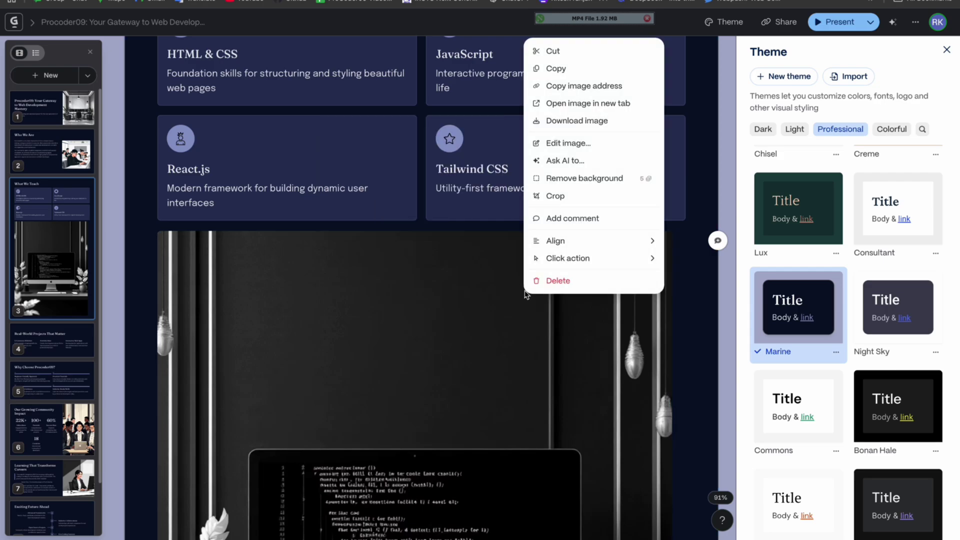
{"action": "left_click", "coordinate": [568, 195]}
{"action": "left_click_drag", "start_coordinate": [418, 235], "coordinate": [431, 438]}
{"action": "scroll", "coordinate": [586, 337], "scroll_direction": "down", "scroll_amount": 10}
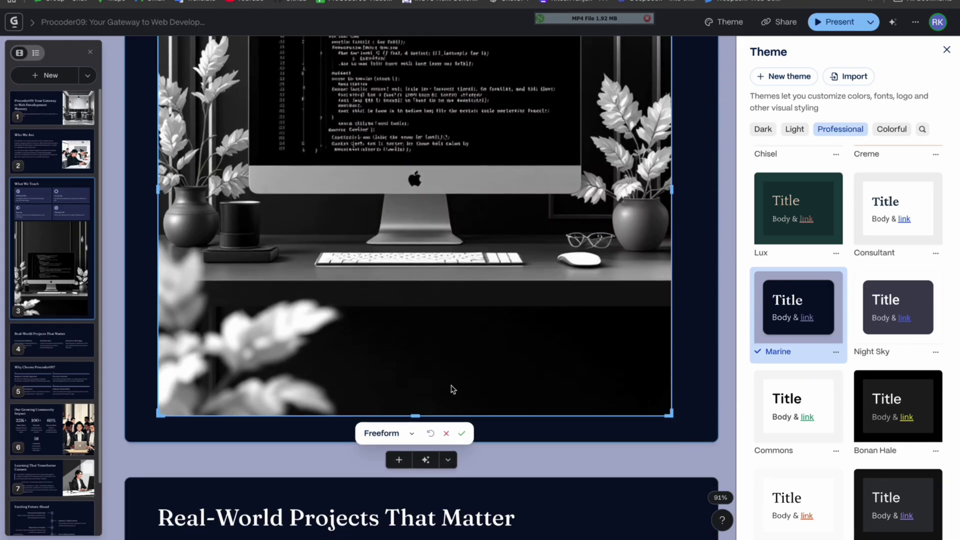
{"action": "scroll", "coordinate": [419, 422], "scroll_direction": "down", "scroll_amount": 4}
{"action": "left_click_drag", "start_coordinate": [422, 408], "coordinate": [442, 330]}
{"action": "left_click", "coordinate": [465, 178]}
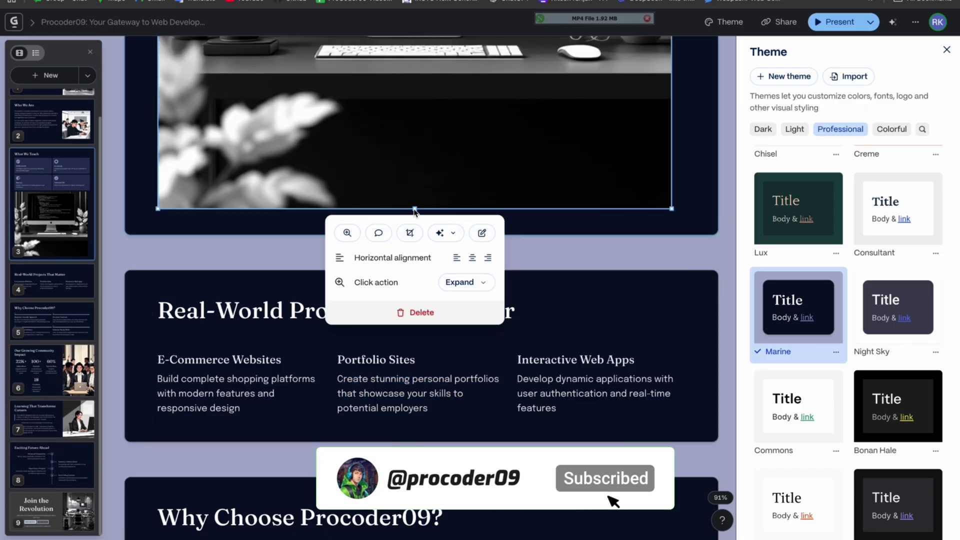
Widen the computer image to match the topic boxes and crop away the area below the desk.
{"action": "scroll", "coordinate": [422, 191], "scroll_direction": "down", "scroll_amount": 1}
{"action": "left_click_drag", "start_coordinate": [421, 174], "coordinate": [422, 221]}
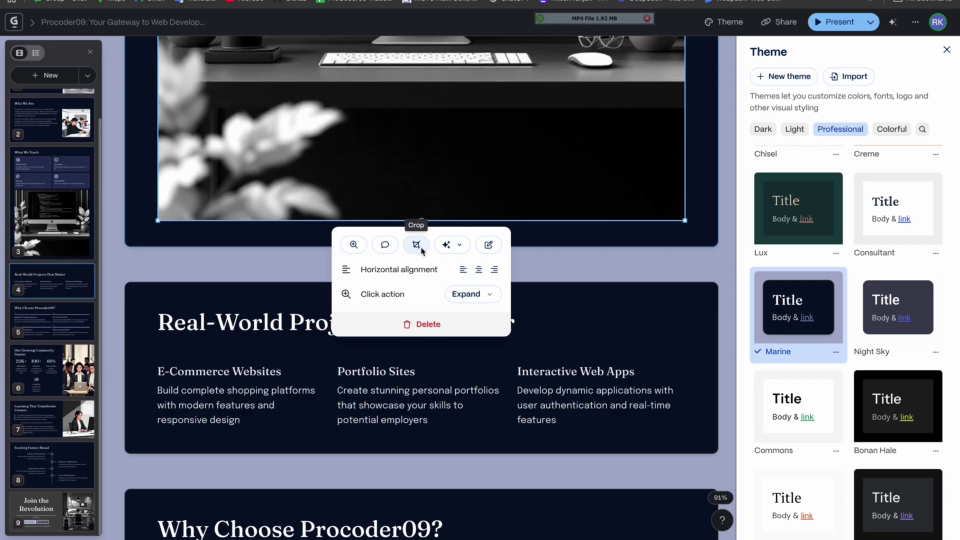
{"action": "left_click", "coordinate": [417, 245]}
{"action": "left_click_drag", "start_coordinate": [421, 433], "coordinate": [431, 310]}
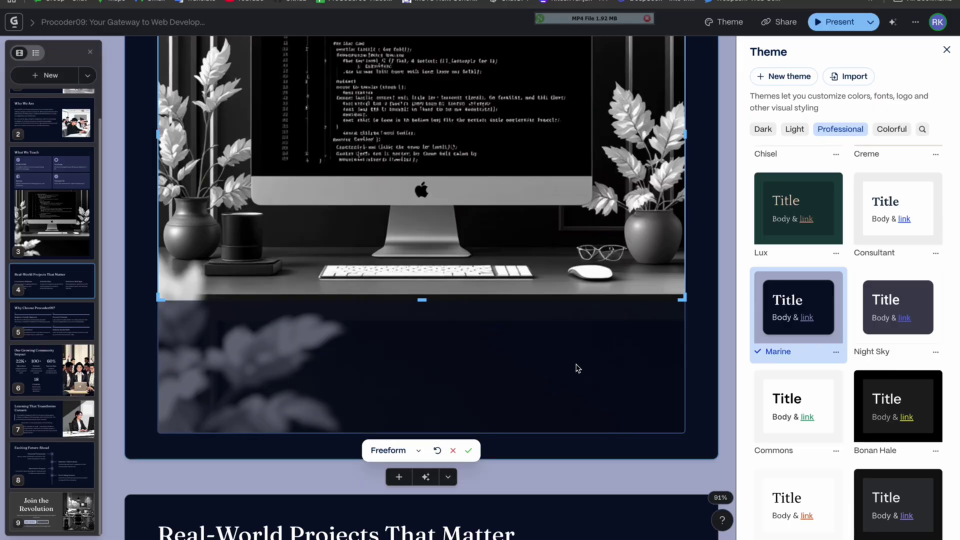
{"action": "scroll", "coordinate": [576, 368], "scroll_direction": "up", "scroll_amount": 5}
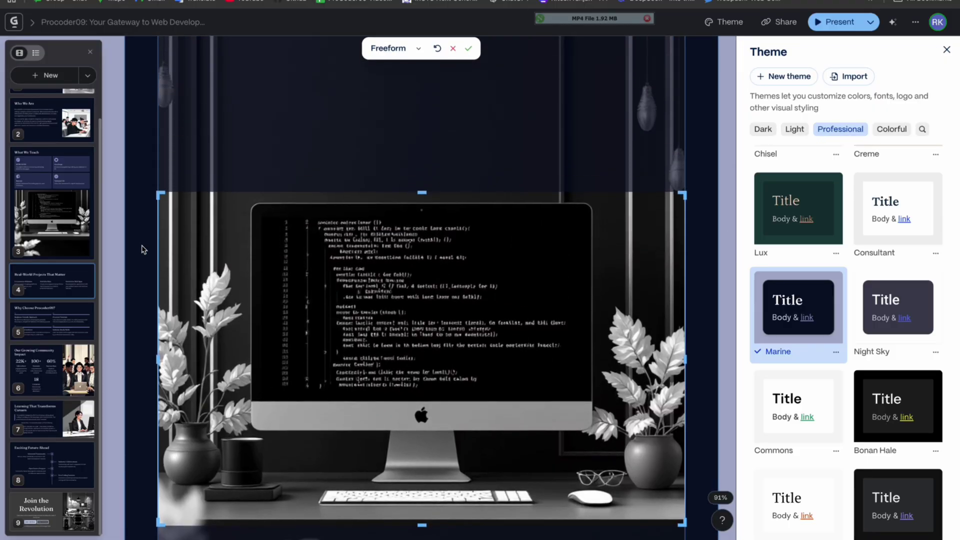
{"action": "scroll", "coordinate": [363, 233], "scroll_direction": "up", "scroll_amount": 5}
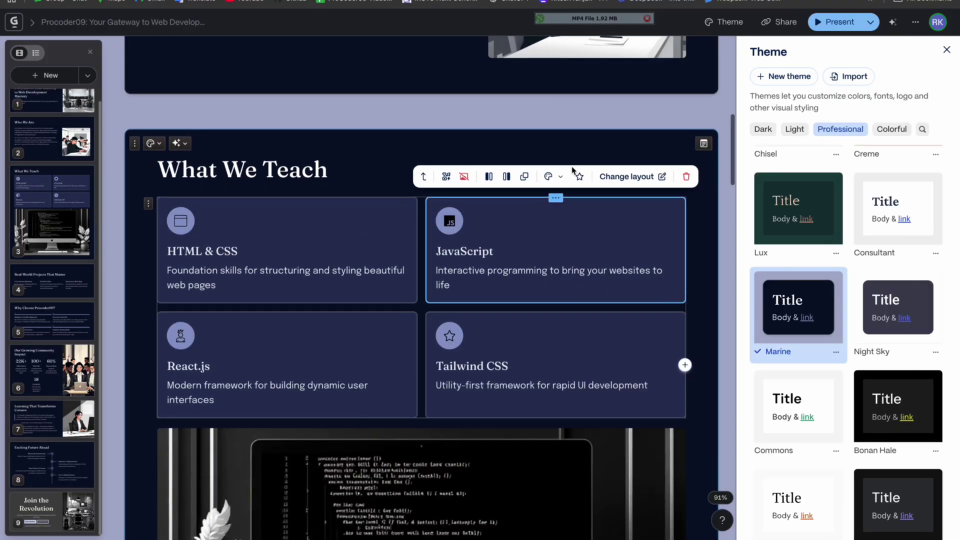
Review the cropped image and the remaining cards through to Join the Revolution, and return to the opening title card.
{"action": "scroll", "coordinate": [572, 167], "scroll_direction": "down", "scroll_amount": 8}
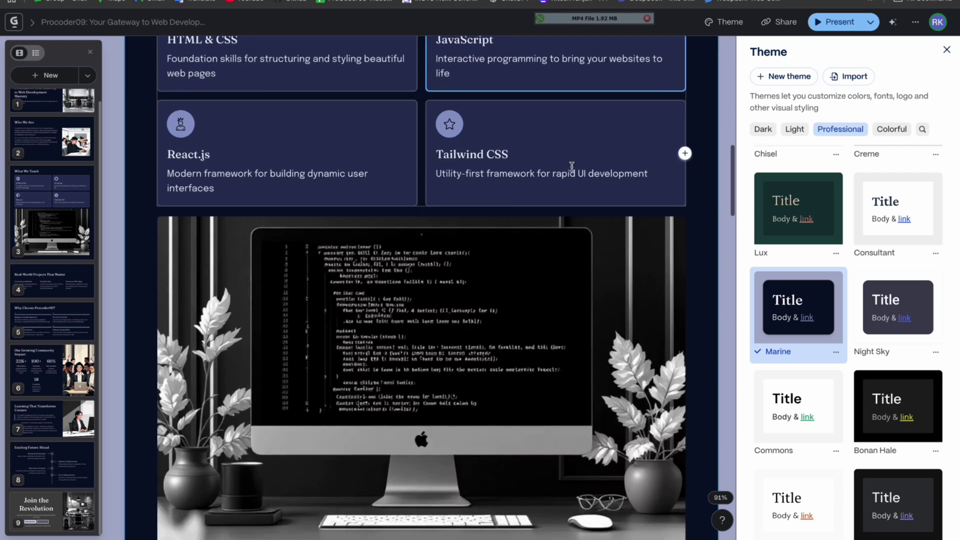
{"action": "scroll", "coordinate": [695, 171], "scroll_direction": "up", "scroll_amount": 5}
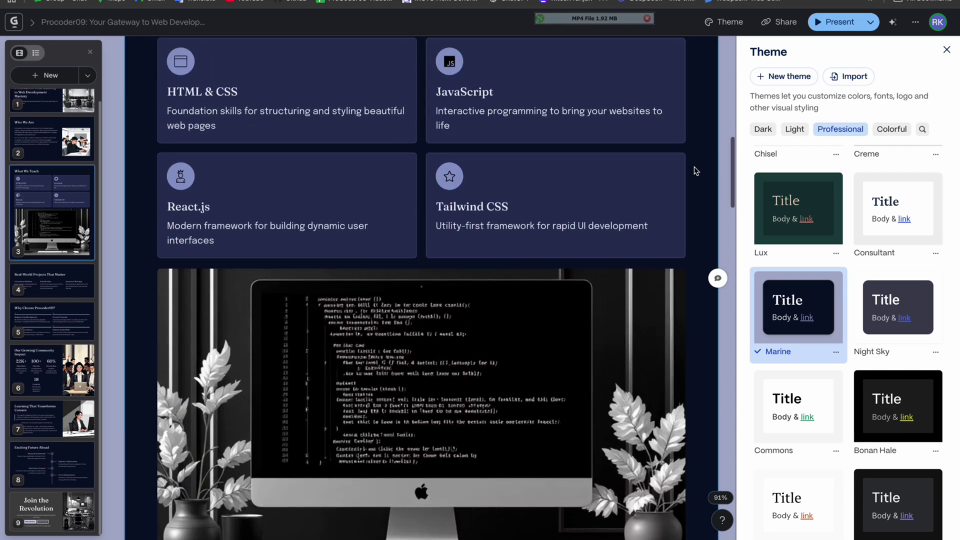
{"action": "scroll", "coordinate": [695, 171], "scroll_direction": "down", "scroll_amount": 8}
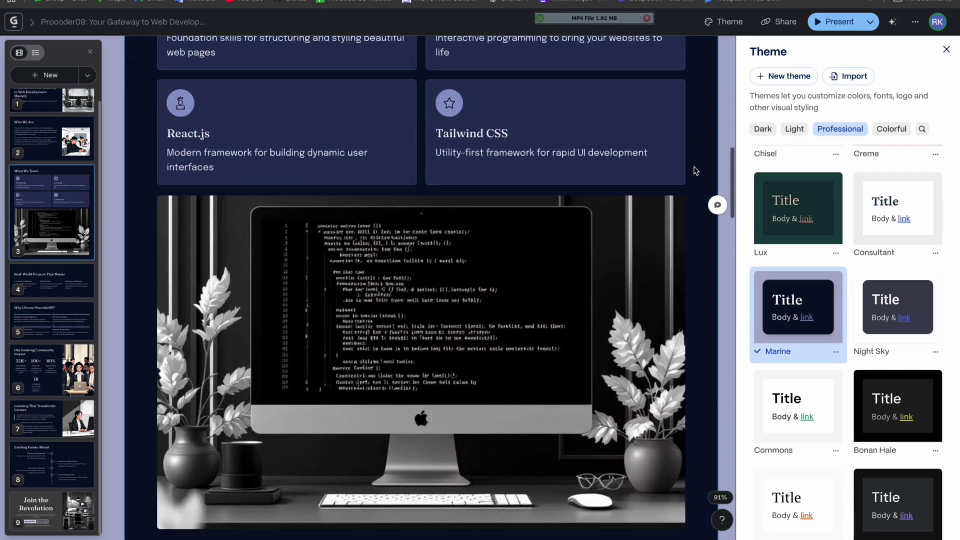
{"action": "scroll", "coordinate": [695, 171], "scroll_direction": "down", "scroll_amount": 3}
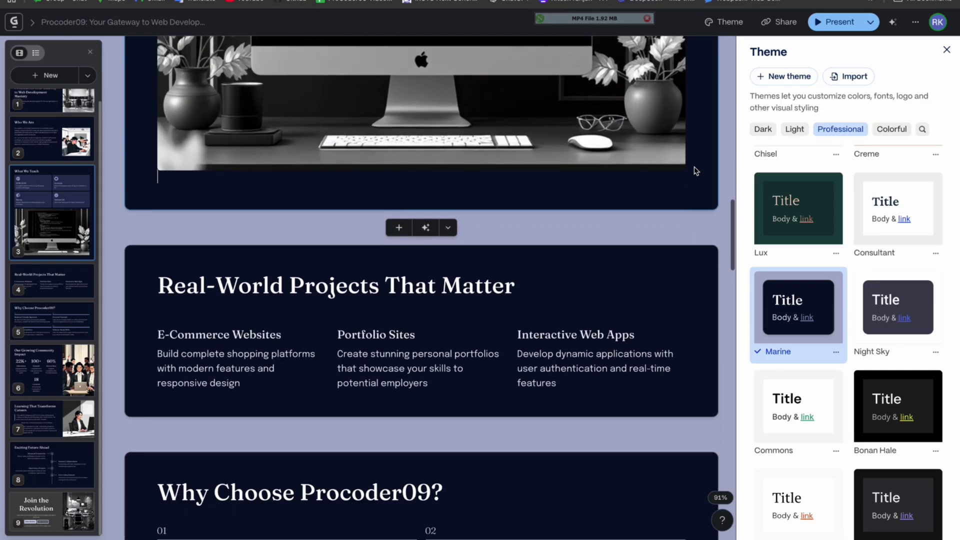
{"action": "scroll", "coordinate": [695, 170], "scroll_direction": "down", "scroll_amount": 3}
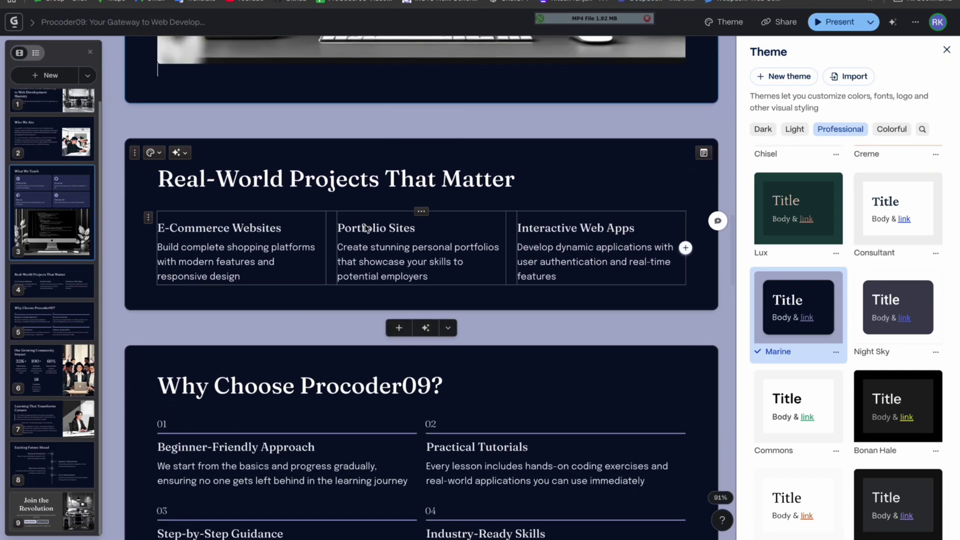
{"action": "scroll", "coordinate": [574, 186], "scroll_direction": "down", "scroll_amount": 8}
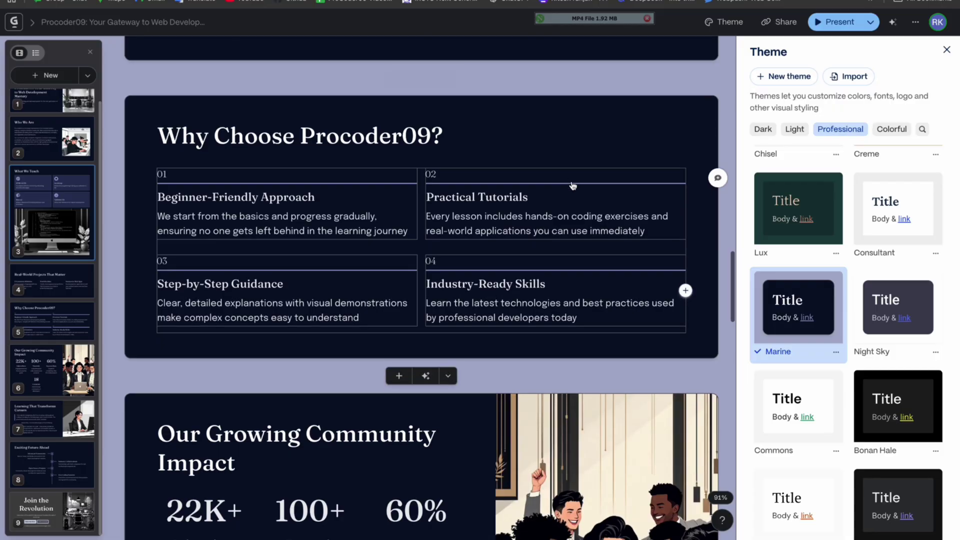
{"action": "scroll", "coordinate": [574, 186], "scroll_direction": "down", "scroll_amount": 15}
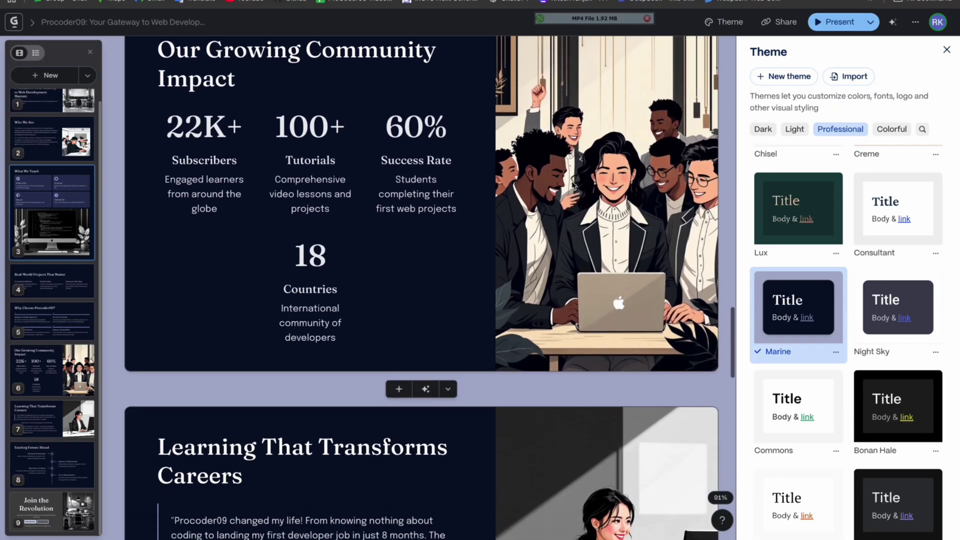
{"action": "scroll", "coordinate": [574, 186], "scroll_direction": "down", "scroll_amount": 20}
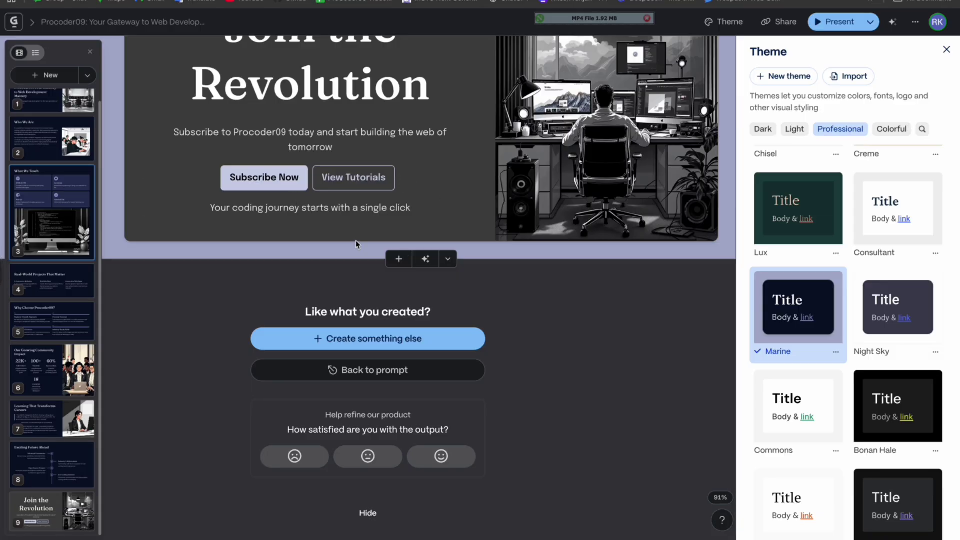
{"action": "scroll", "coordinate": [373, 304], "scroll_direction": "up", "scroll_amount": 20}
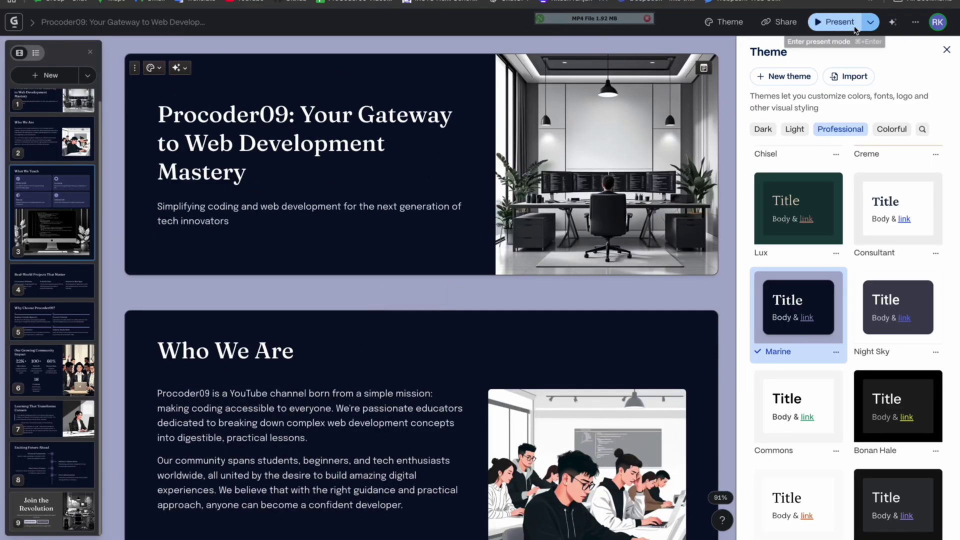
Present the deck in full screen, advance through every card to Join the Revolution, and exit the presentation.
{"action": "left_click", "coordinate": [861, 26]}
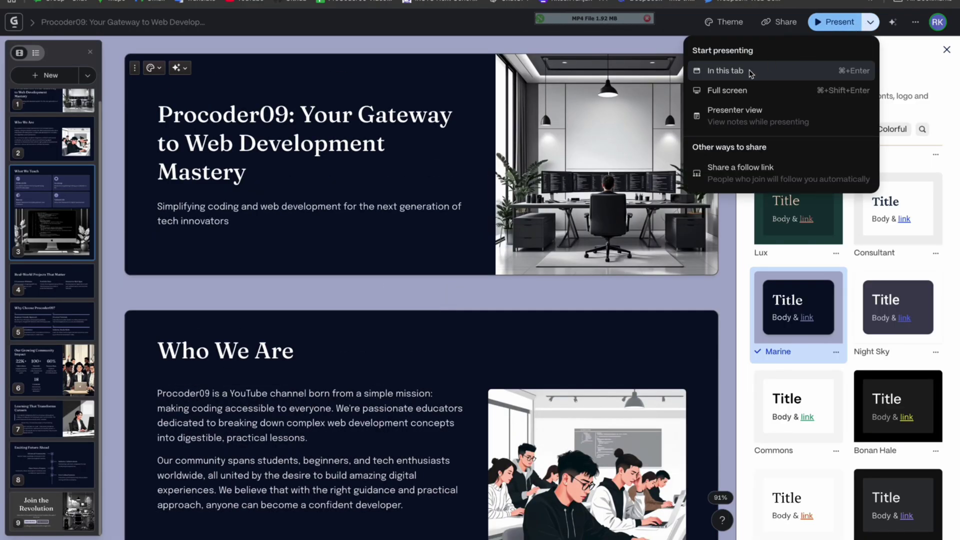
{"action": "left_click", "coordinate": [729, 91]}
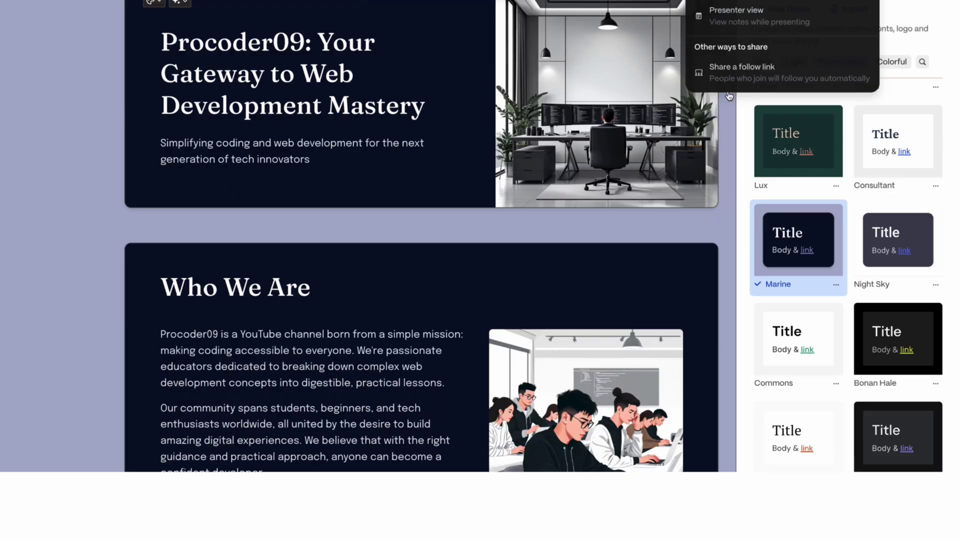
{"action": "key", "text": "Right"}
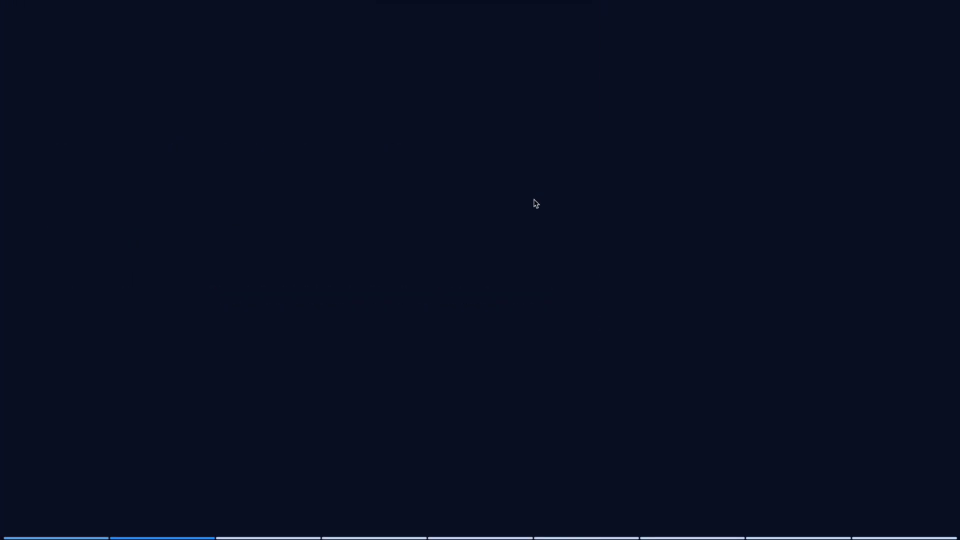
{"action": "key", "text": "Right"}
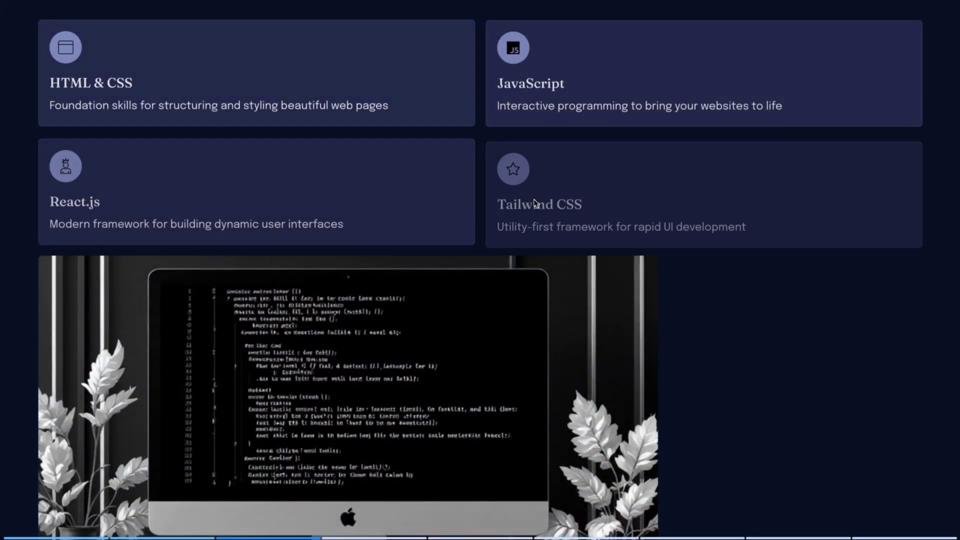
{"action": "key", "text": "Right"}
{"action": "key", "text": "Right"}
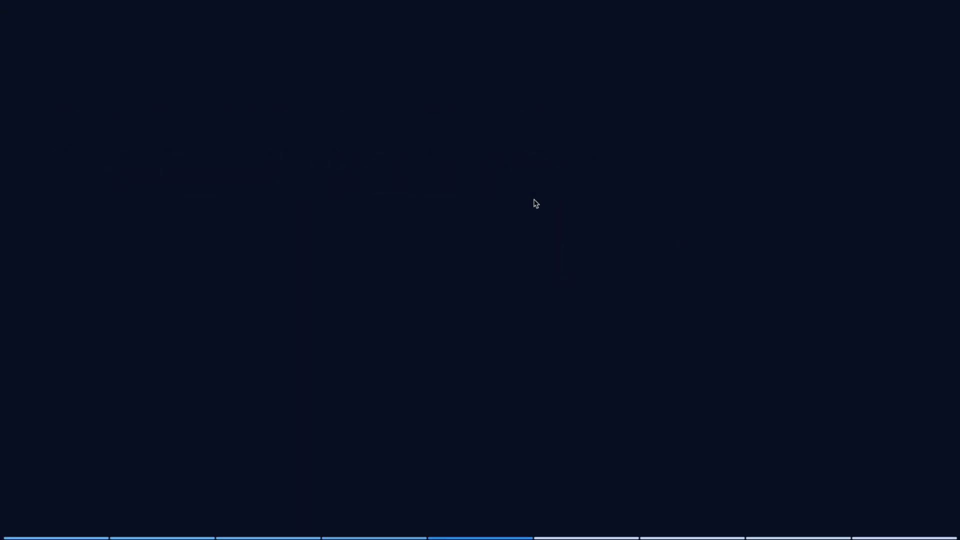
{"action": "key", "text": "Right"}
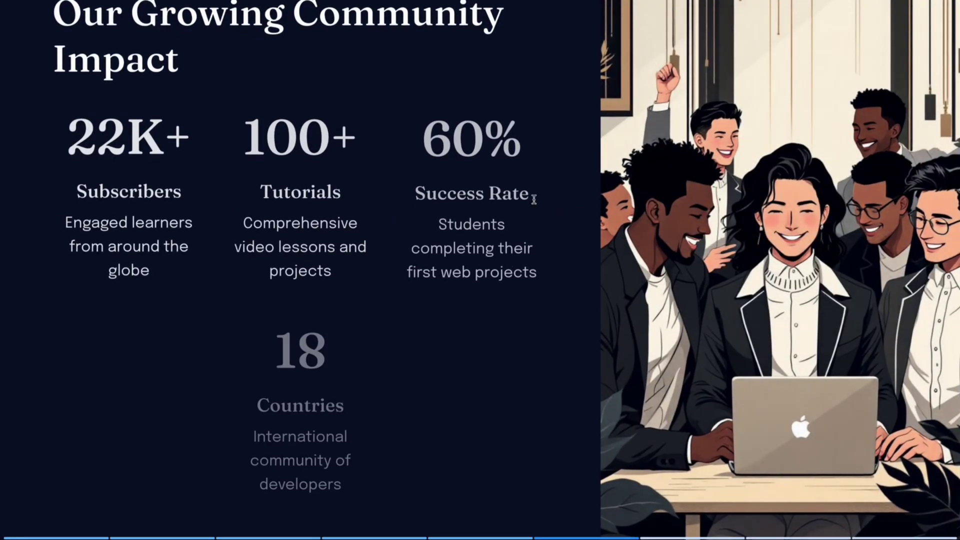
{"action": "key", "text": "Right"}
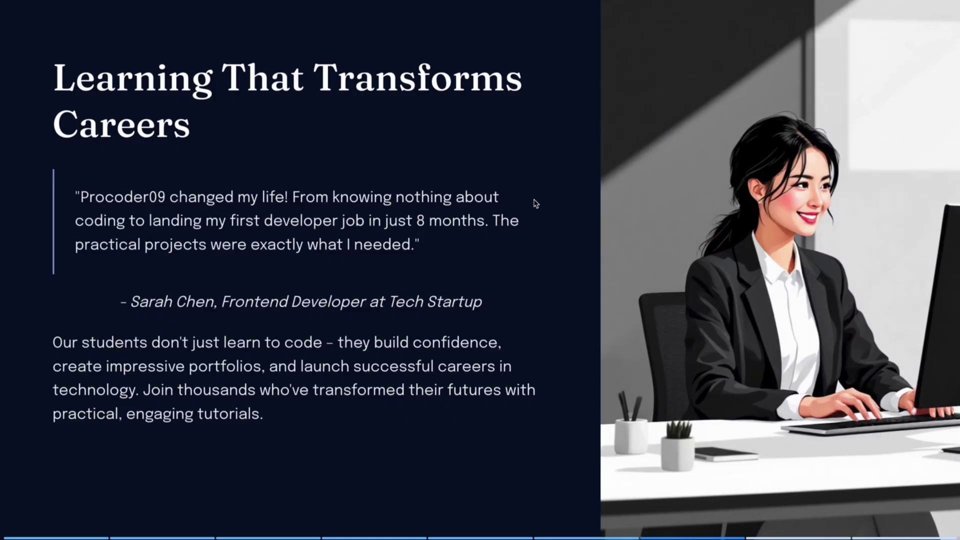
{"action": "key", "text": "Right"}
{"action": "key", "text": "Right"}
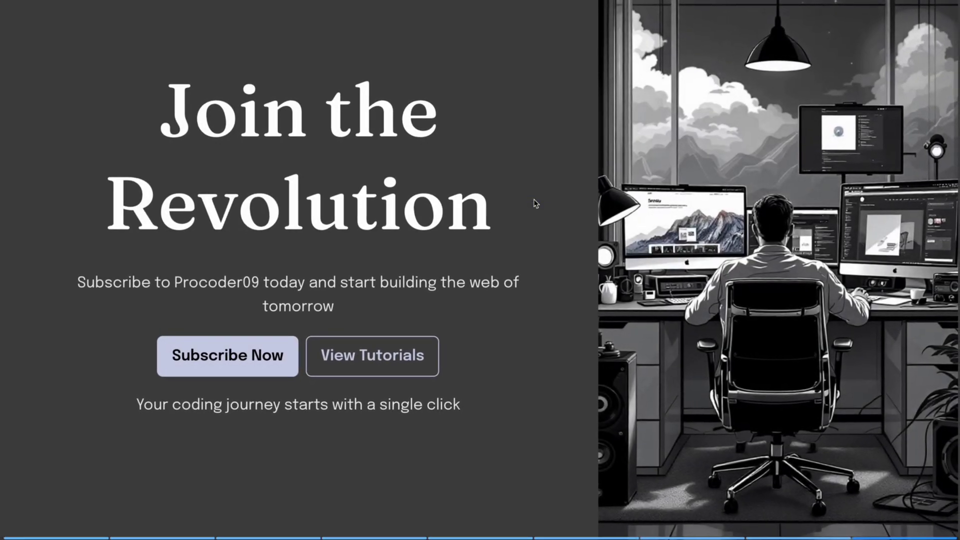
{"action": "key", "text": "Escape"}
{"action": "key", "text": "Escape"}
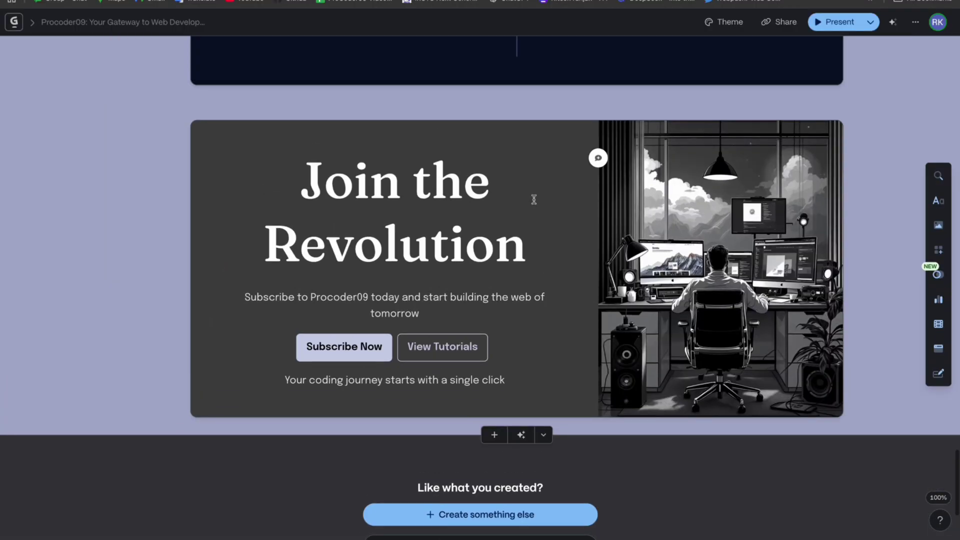
Convert the presentation to a website and publish it to a free gamma.site domain.
{"action": "scroll", "coordinate": [475, 268], "scroll_direction": "up", "scroll_amount": 15}
{"action": "scroll", "coordinate": [475, 269], "scroll_direction": "up", "scroll_amount": 10}
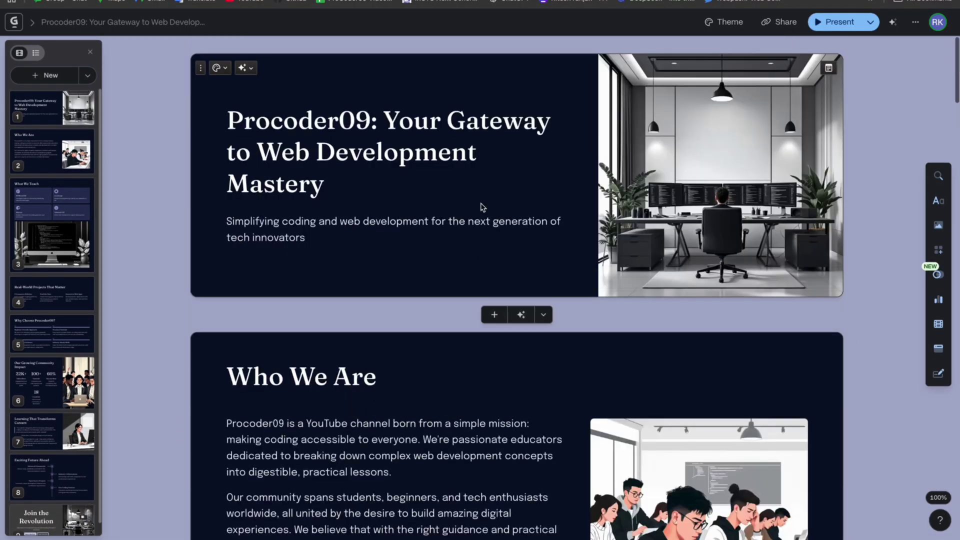
{"action": "left_click", "coordinate": [785, 24]}
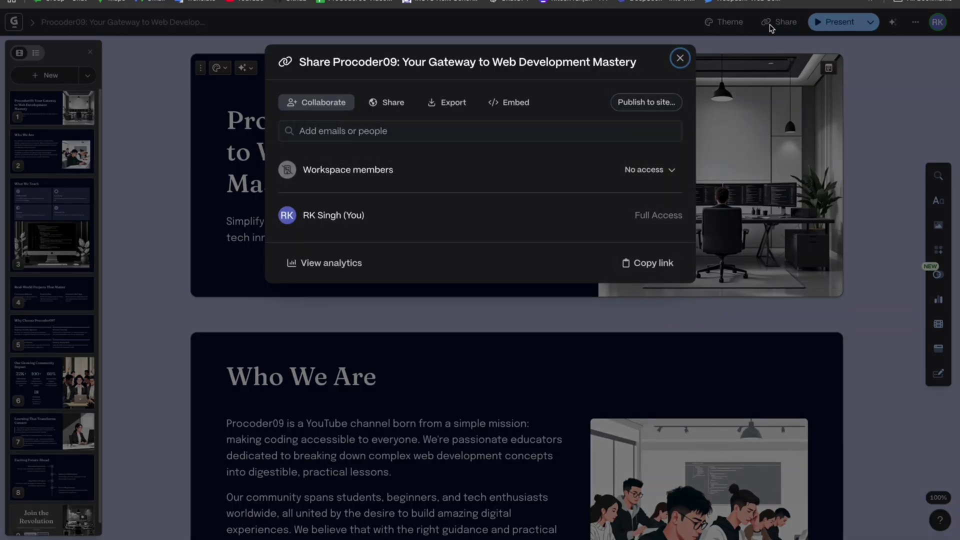
{"action": "left_click", "coordinate": [658, 103]}
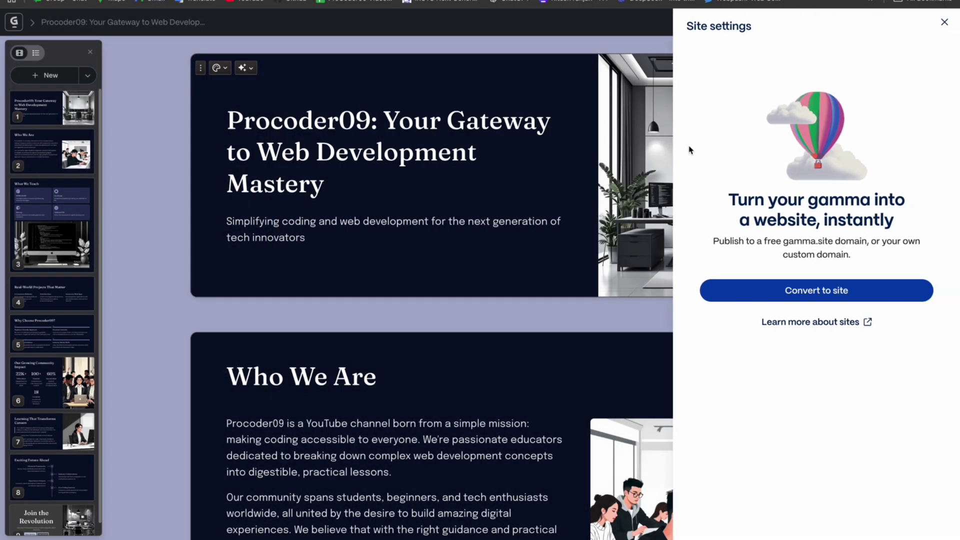
{"action": "left_click", "coordinate": [829, 294]}
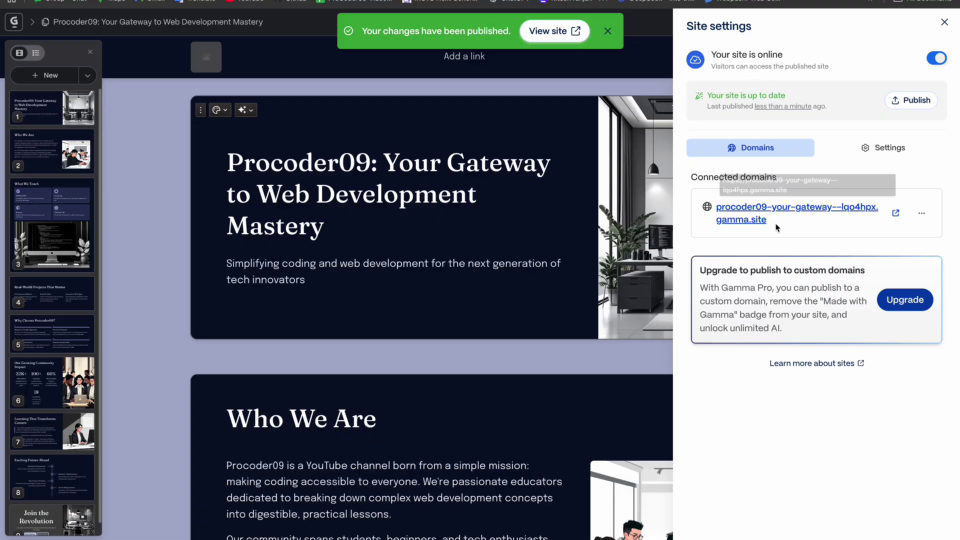
Open the published site and review its content from the title section down to Join the Revolution.
{"action": "left_click", "coordinate": [754, 218]}
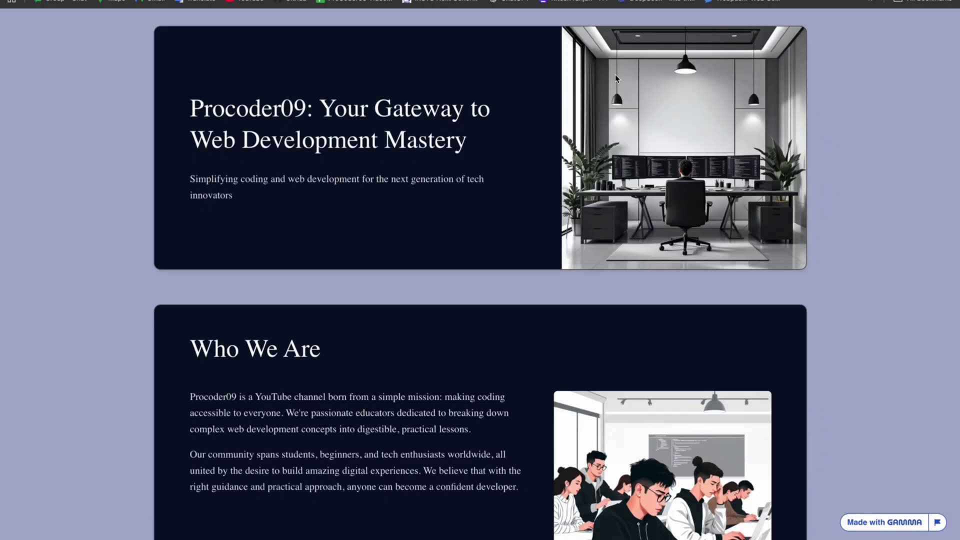
{"action": "scroll", "coordinate": [617, 79], "scroll_direction": "down", "scroll_amount": 2}
{"action": "scroll", "coordinate": [616, 79], "scroll_direction": "down", "scroll_amount": 12}
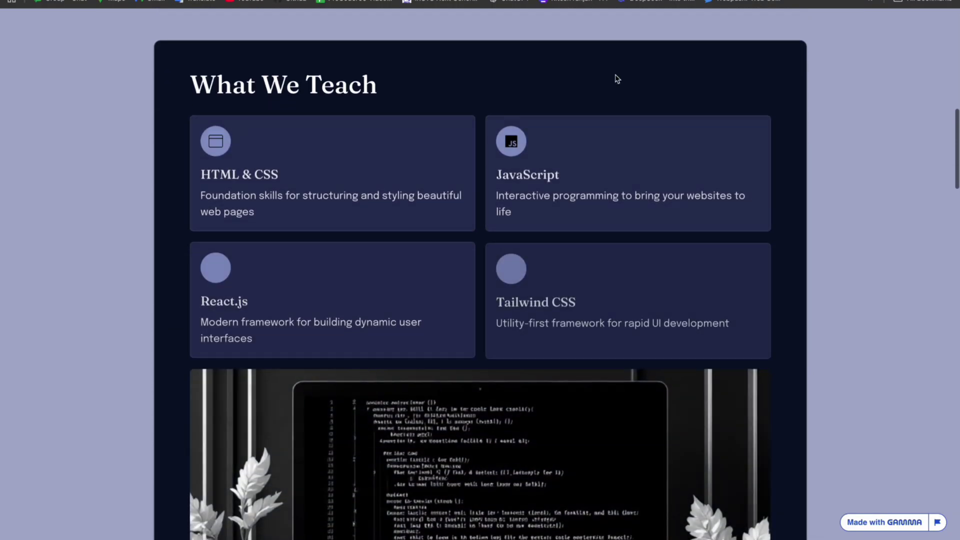
{"action": "scroll", "coordinate": [617, 78], "scroll_direction": "down", "scroll_amount": 15}
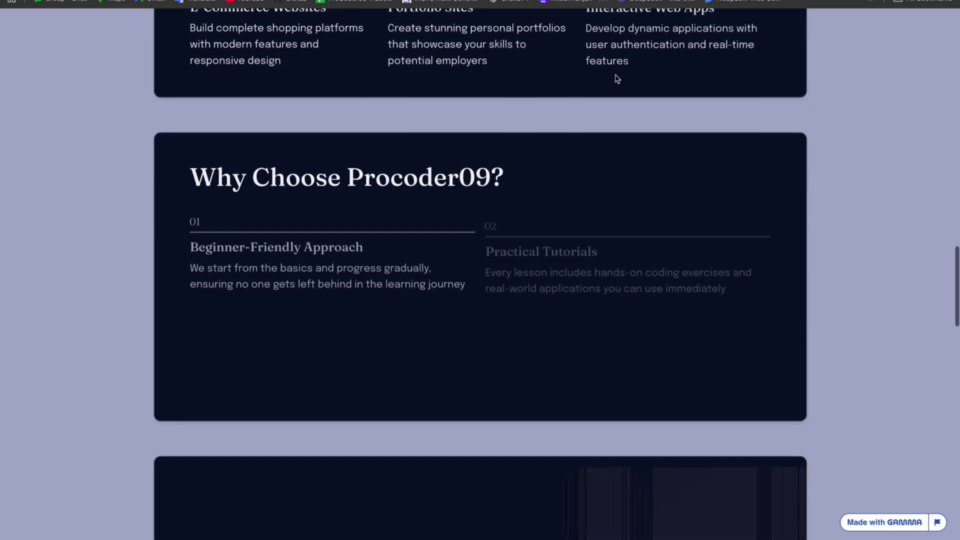
{"action": "scroll", "coordinate": [617, 79], "scroll_direction": "down", "scroll_amount": 18}
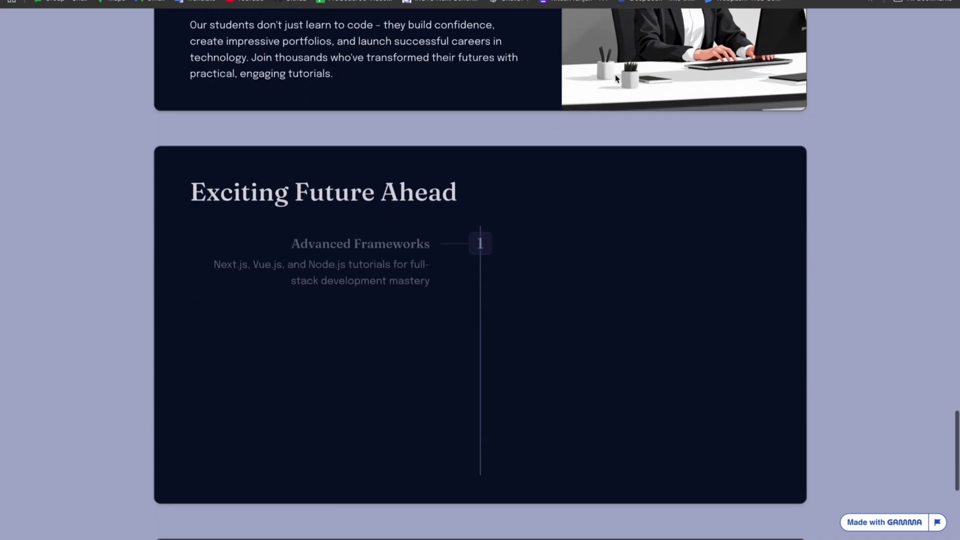
{"action": "scroll", "coordinate": [615, 79], "scroll_direction": "down", "scroll_amount": 6}
{"action": "scroll", "coordinate": [616, 79], "scroll_direction": "up", "scroll_amount": 20}
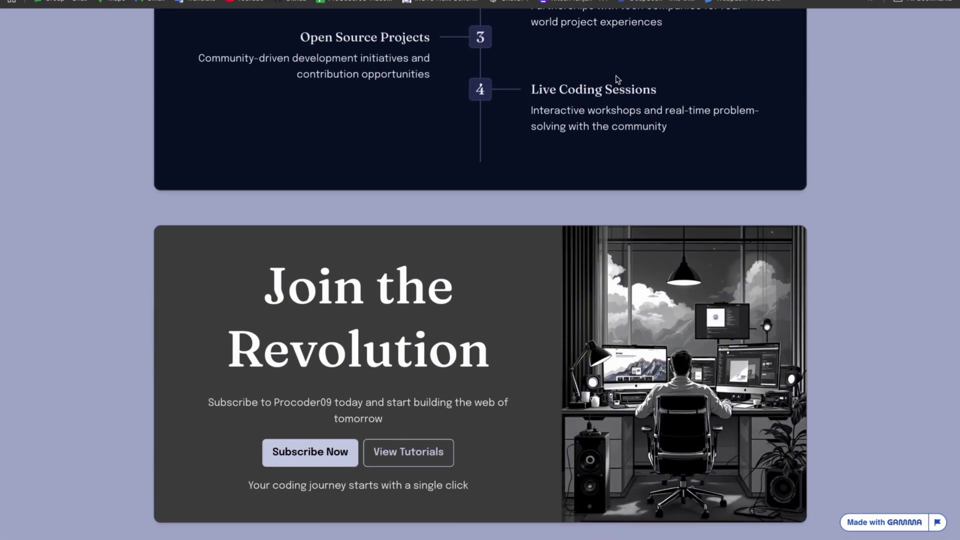
Preview the published site in a mobile phone simulator, review it from the title section through Join the Revolution, and close the simulator.
{"action": "scroll", "coordinate": [616, 79], "scroll_direction": "up", "scroll_amount": 15}
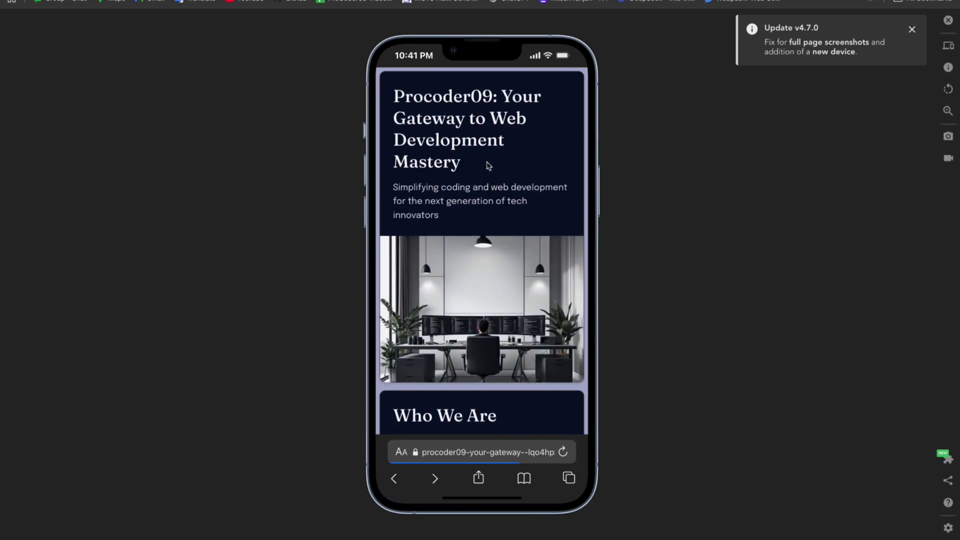
{"action": "scroll", "coordinate": [489, 166], "scroll_direction": "down", "scroll_amount": 10}
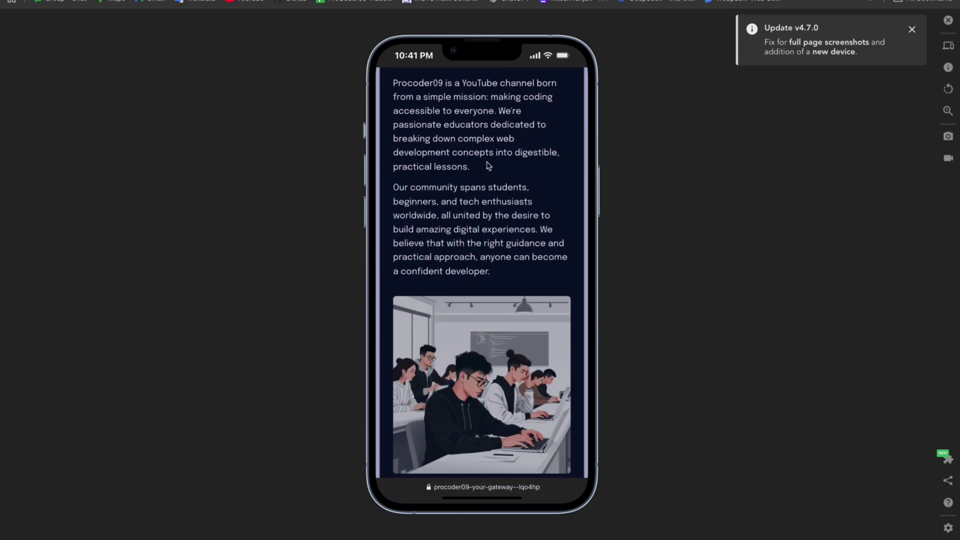
{"action": "scroll", "coordinate": [489, 166], "scroll_direction": "down", "scroll_amount": 10}
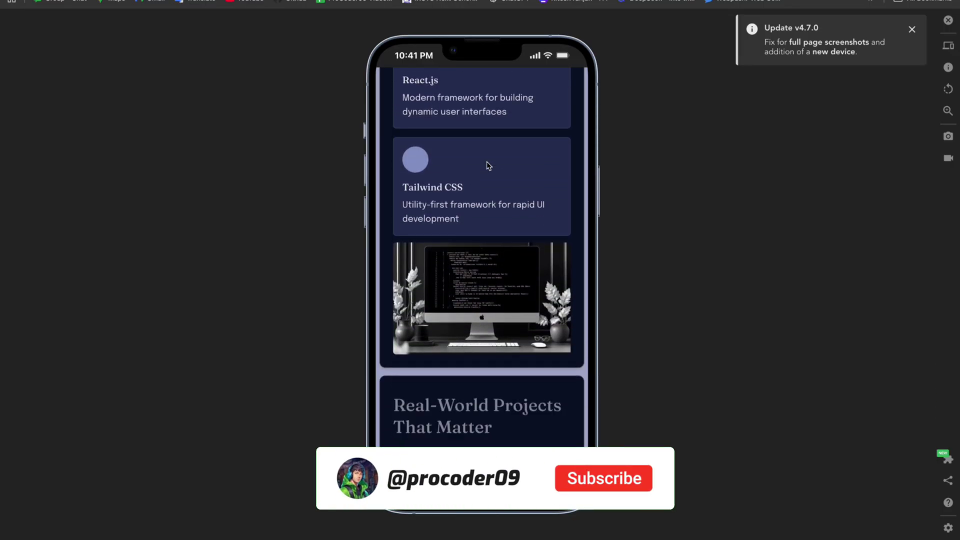
{"action": "scroll", "coordinate": [489, 166], "scroll_direction": "down", "scroll_amount": 10}
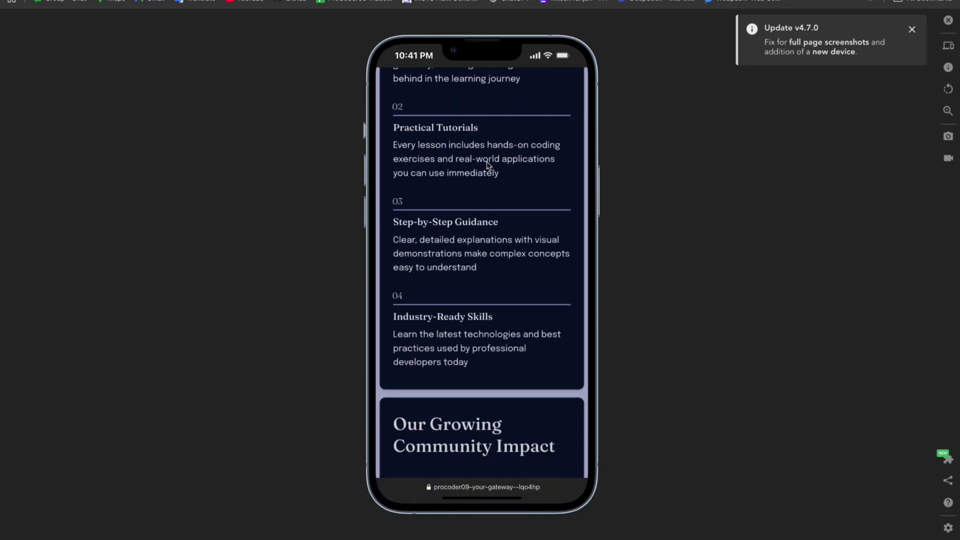
{"action": "scroll", "coordinate": [489, 166], "scroll_direction": "down", "scroll_amount": 10}
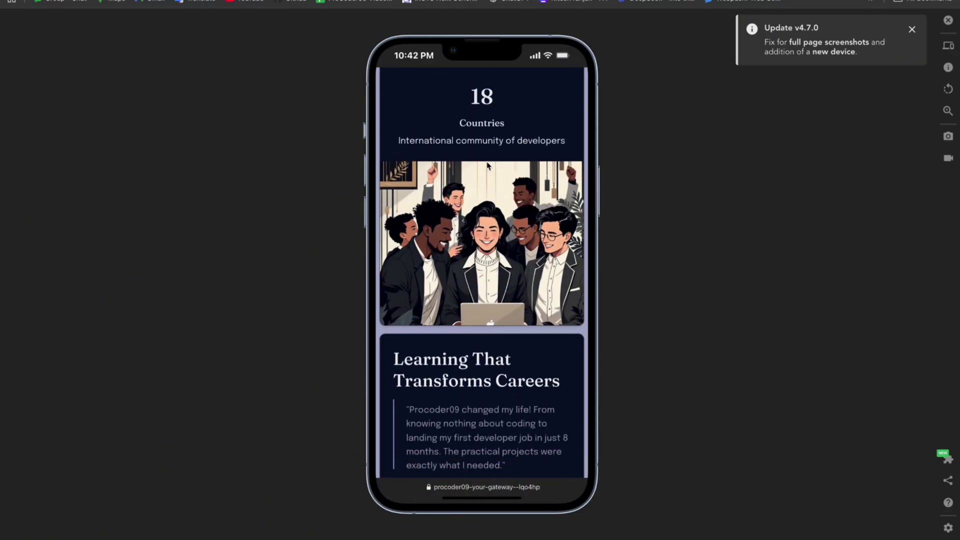
{"action": "scroll", "coordinate": [489, 166], "scroll_direction": "down", "scroll_amount": 10}
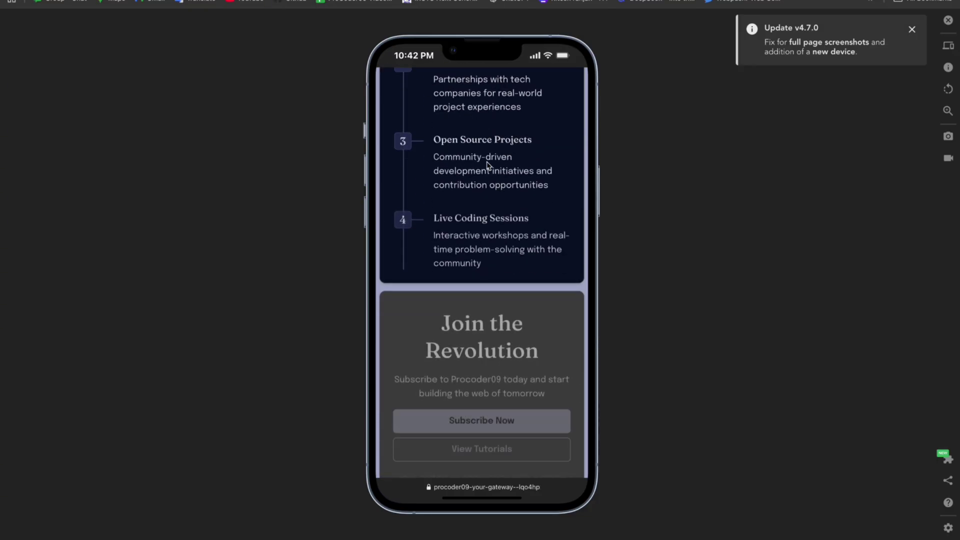
{"action": "scroll", "coordinate": [488, 166], "scroll_direction": "down", "scroll_amount": 5}
{"action": "scroll", "coordinate": [489, 166], "scroll_direction": "up", "scroll_amount": 15}
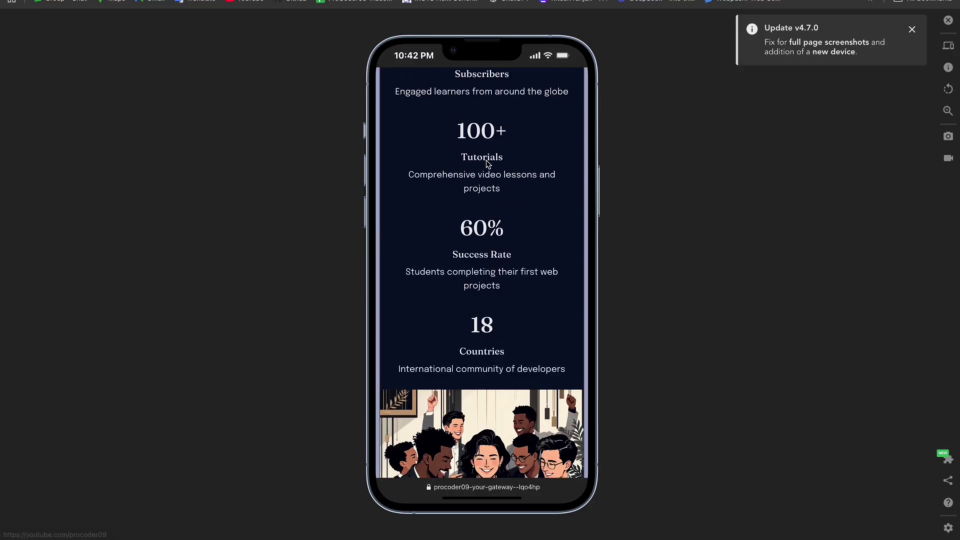
{"action": "scroll", "coordinate": [489, 166], "scroll_direction": "up", "scroll_amount": 4}
{"action": "left_click", "coordinate": [950, 22]}
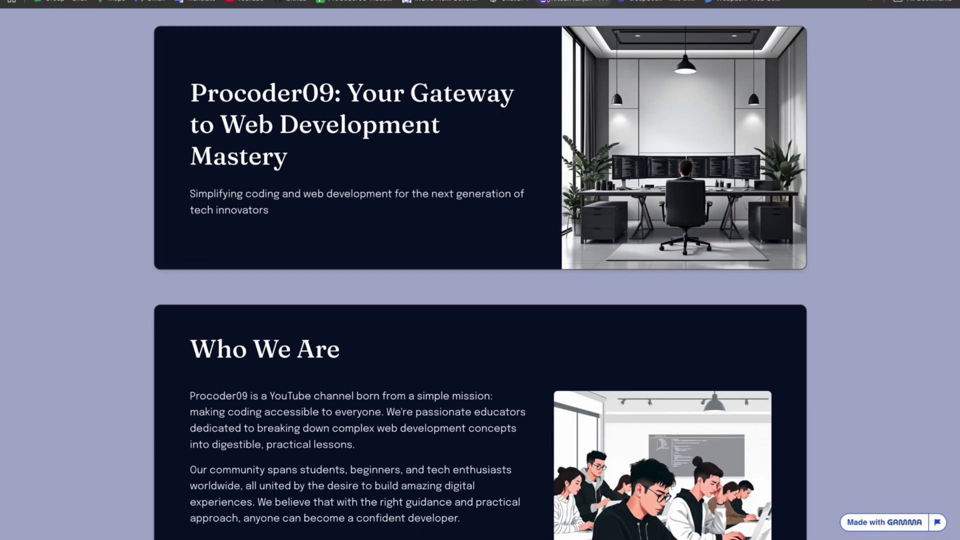
Leave the published site for the Gamma editor, review the site's general settings and connected domains, and close the site settings.
{"action": "key", "text": "ctrl+l"}
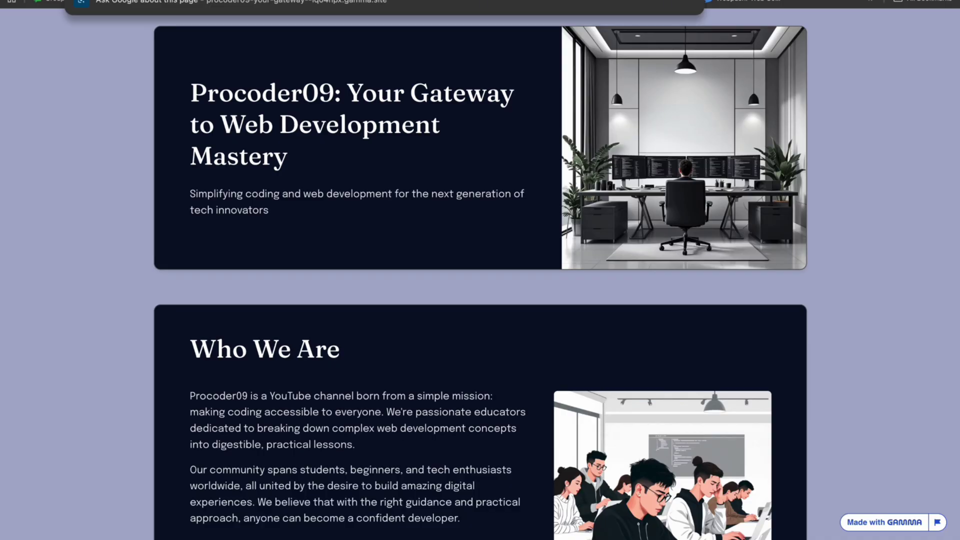
{"action": "key", "text": "ctrl+w"}
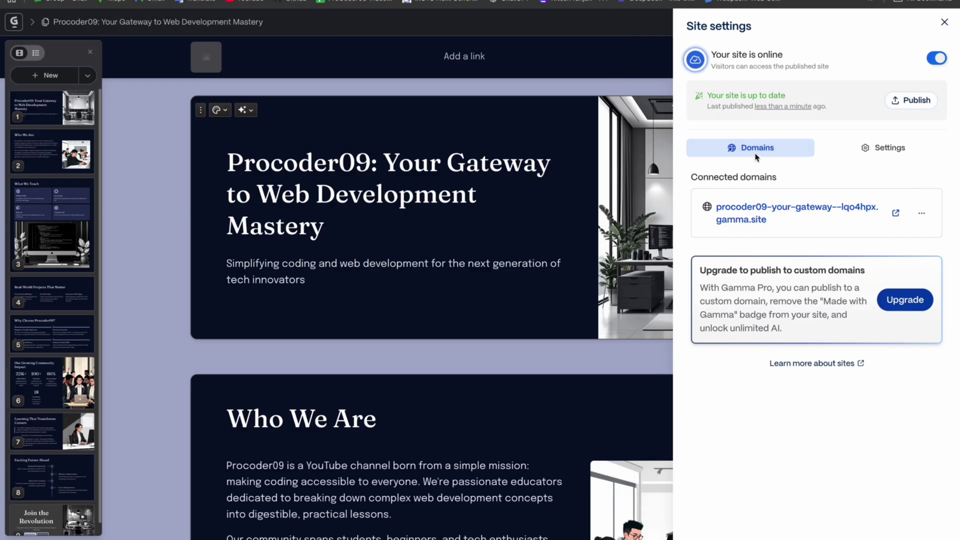
{"action": "left_click", "coordinate": [879, 149]}
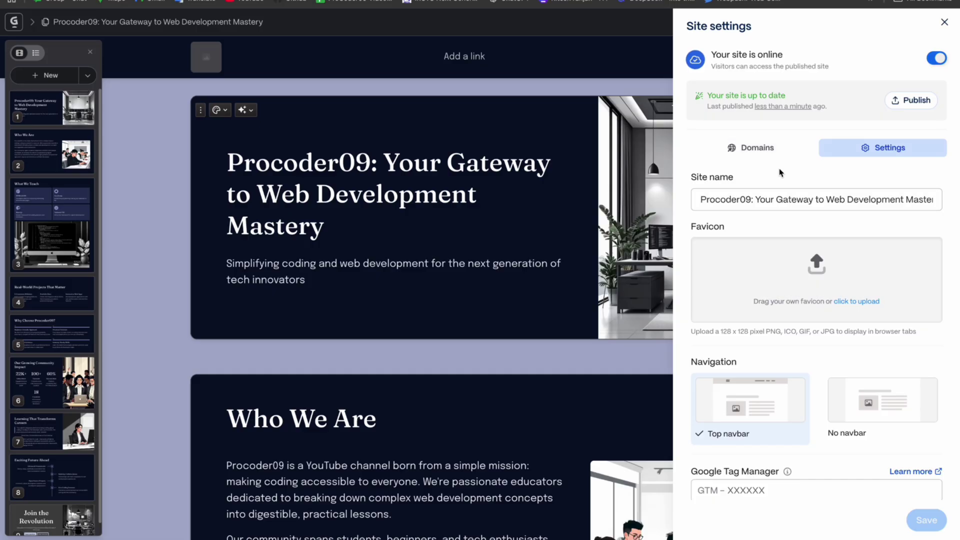
{"action": "left_click", "coordinate": [772, 155]}
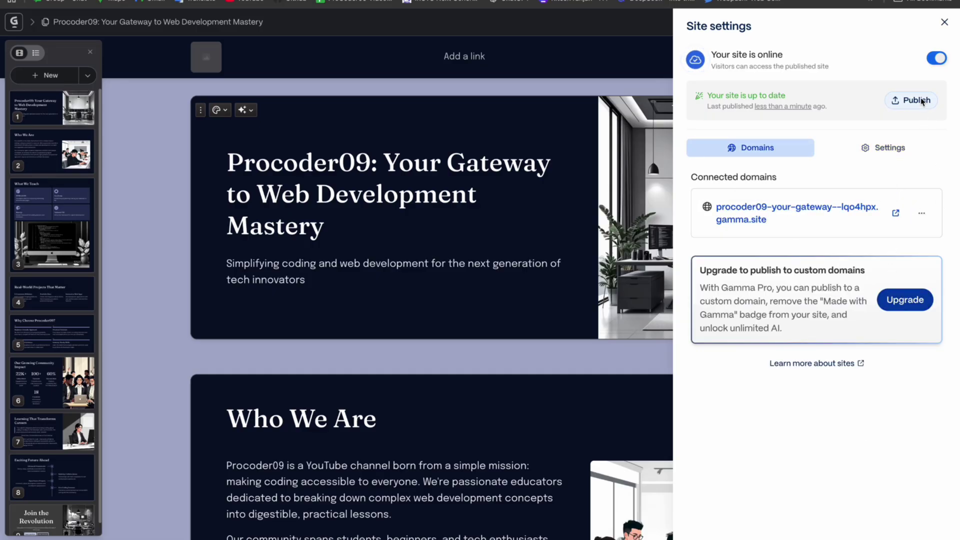
{"action": "left_click", "coordinate": [945, 23]}
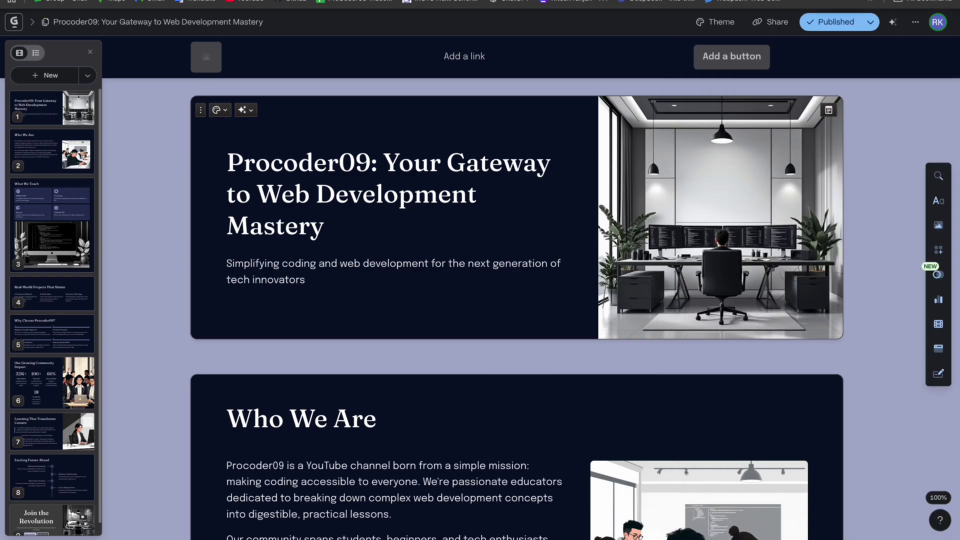
{"action": "scroll", "coordinate": [691, 182], "scroll_direction": "down", "scroll_amount": 1}
{"action": "scroll", "coordinate": [679, 180], "scroll_direction": "up", "scroll_amount": 15}
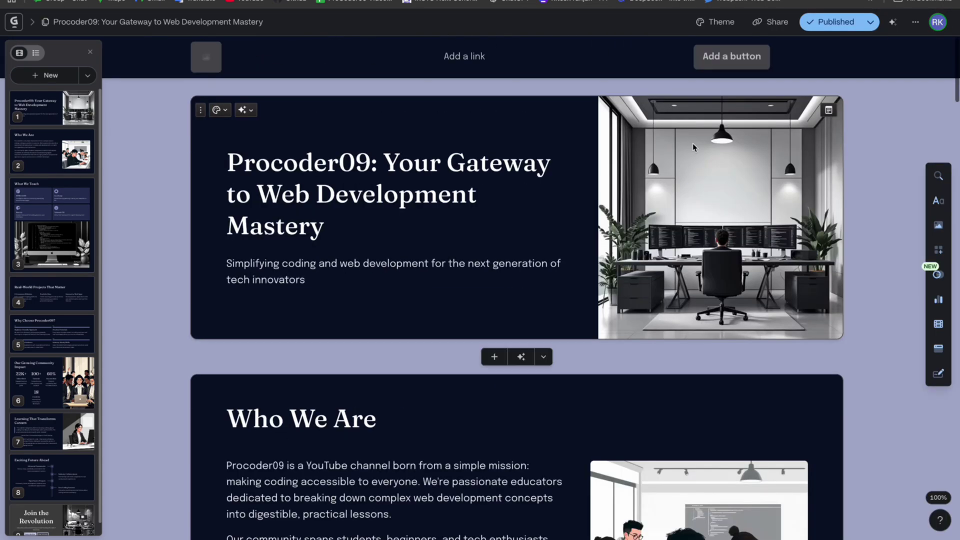